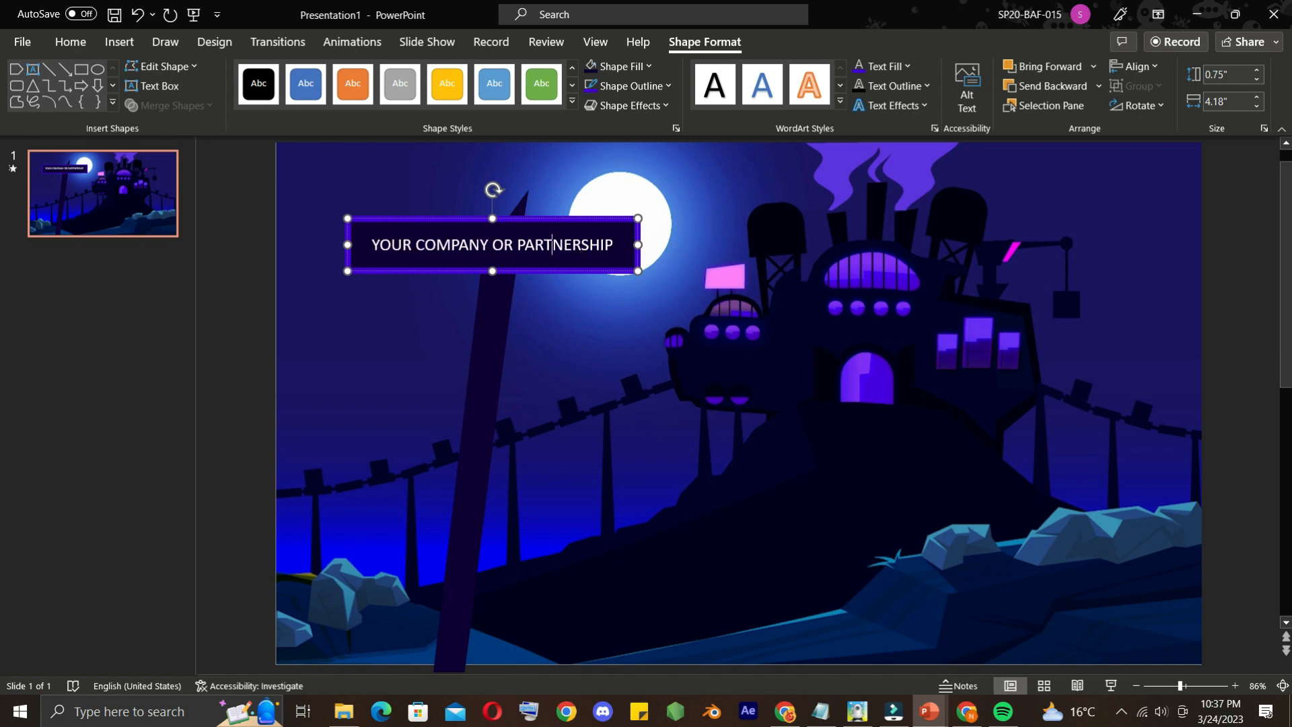
Format the text YOUR COMPANY OR PARTNERSHIP on the sign in bold Agency FB
double_click(552, 245)
click(82, 42)
drag(615, 246, 367, 245)
click(363, 74)
click(296, 193)
click(249, 102)
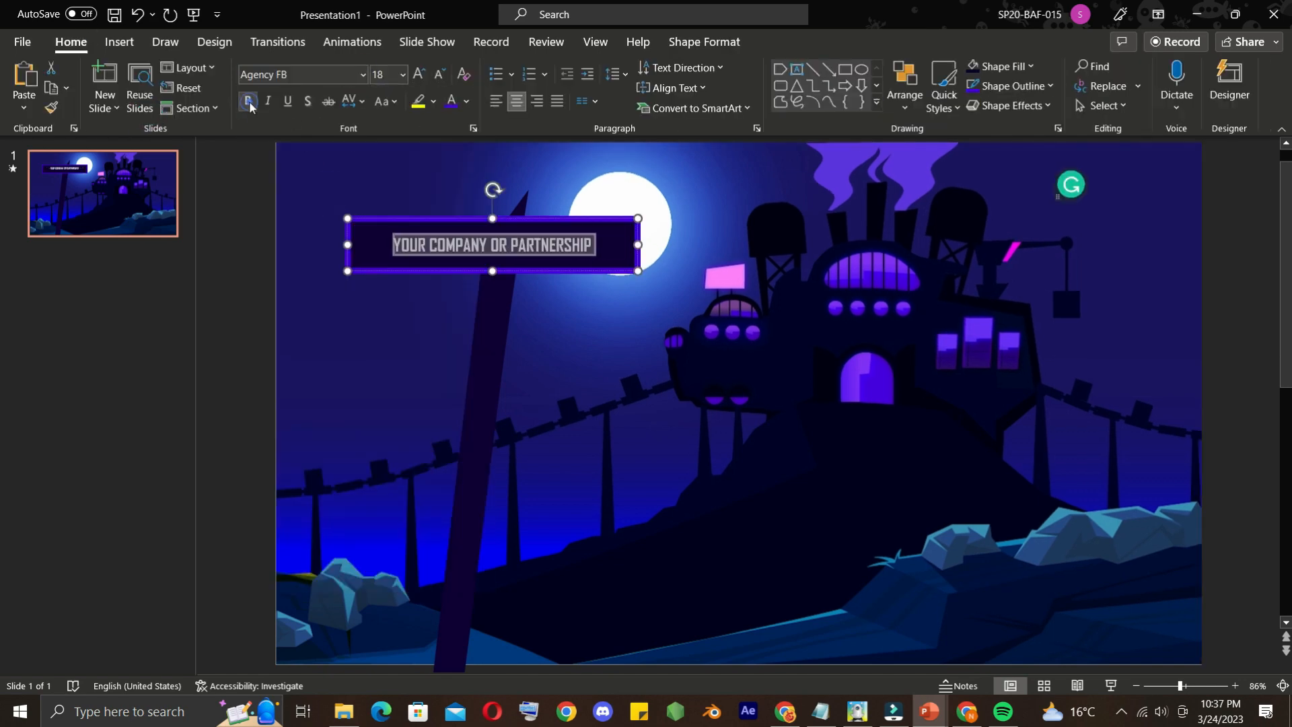
Enlarge the words COMPANY and PARTNERSHIP on the sign and colour them purple
click(403, 74)
click(389, 255)
click(535, 250)
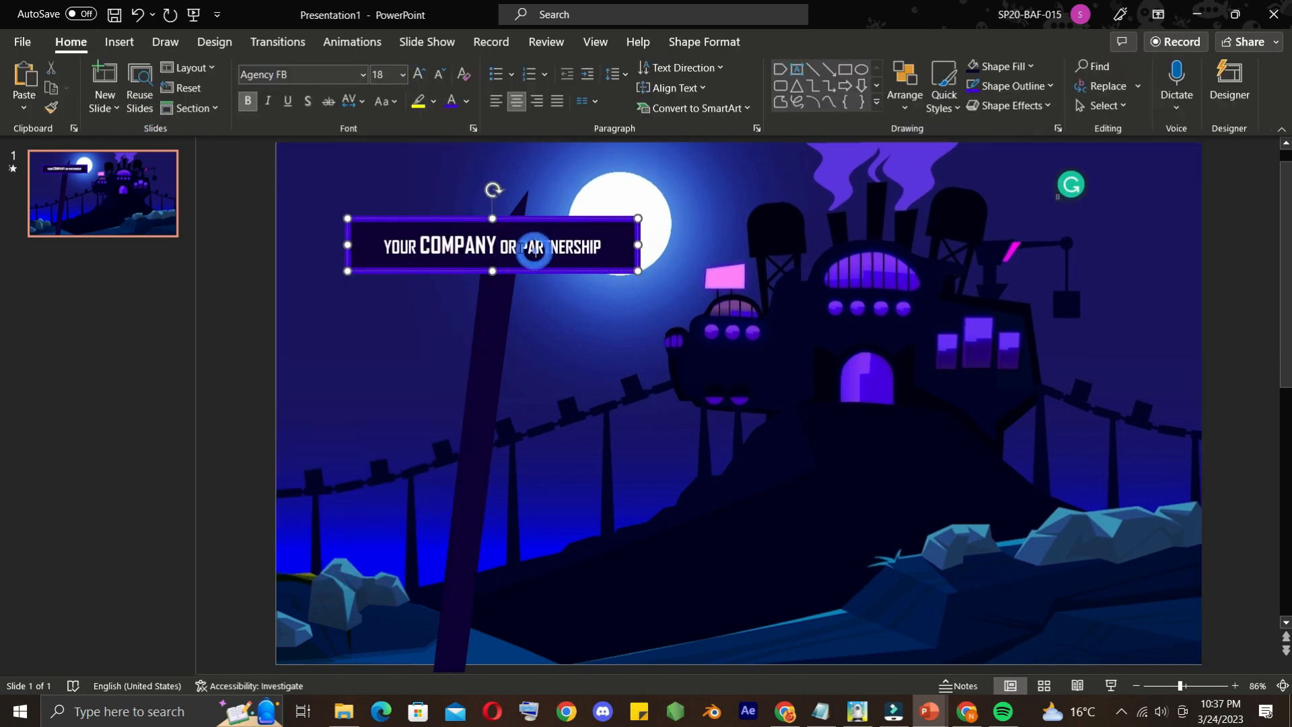
drag(528, 247, 558, 231)
click(402, 75)
click(389, 294)
click(451, 102)
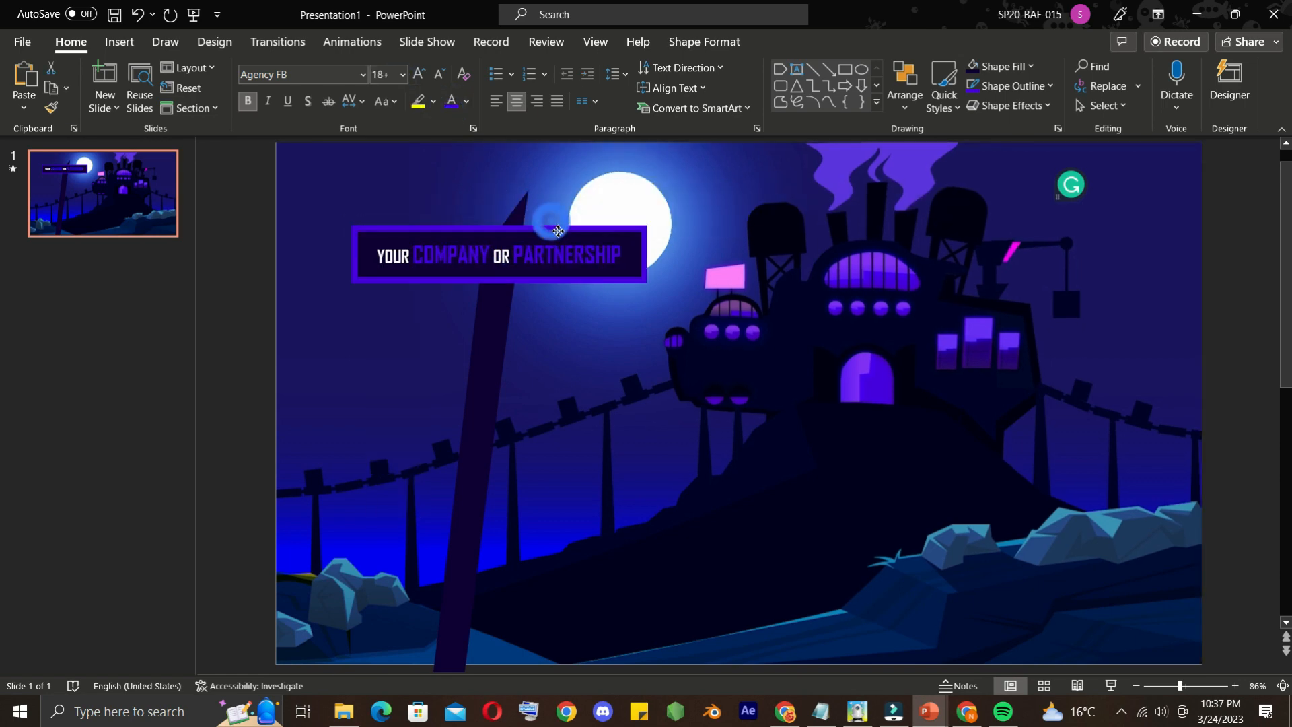
Apply a Parallel 3-D rotation preset to the company sign so its far end tilts upward
click(705, 41)
click(888, 105)
click(629, 105)
mouse_move(658, 379)
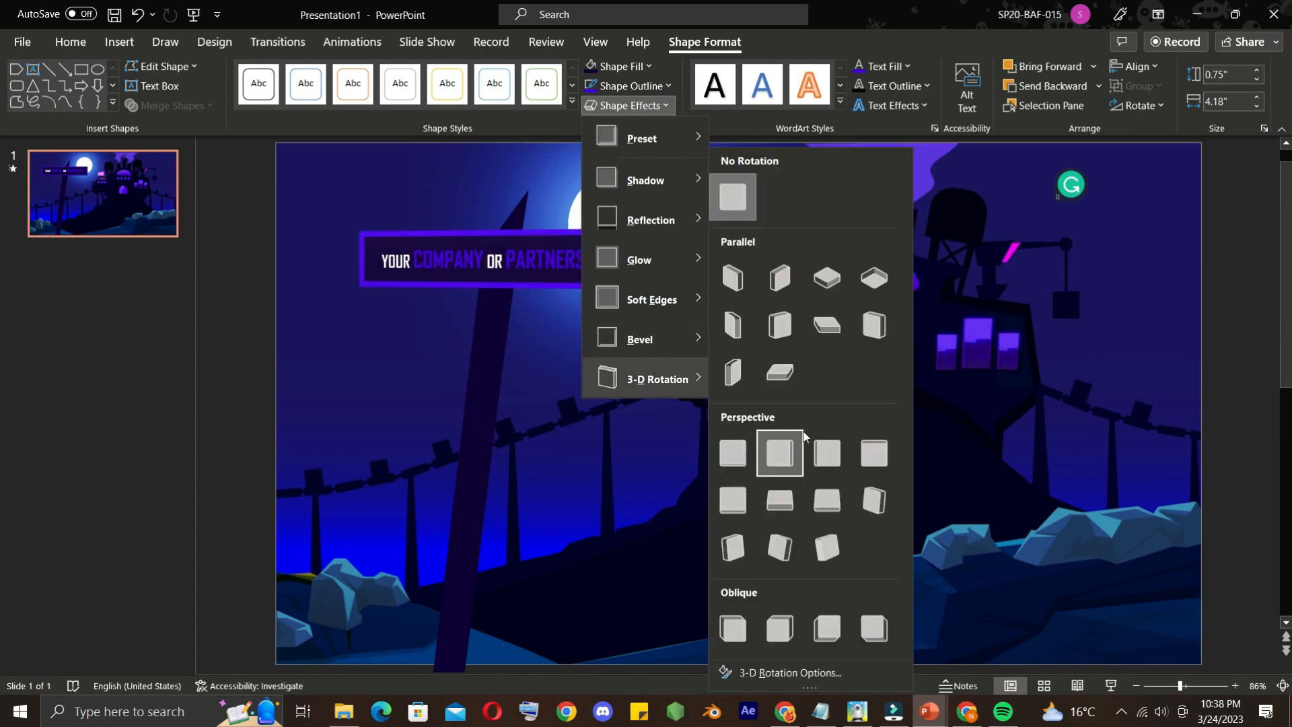
click(789, 329)
Rotate the company sign slightly clockwise so it sits almost level on the post
click(493, 197)
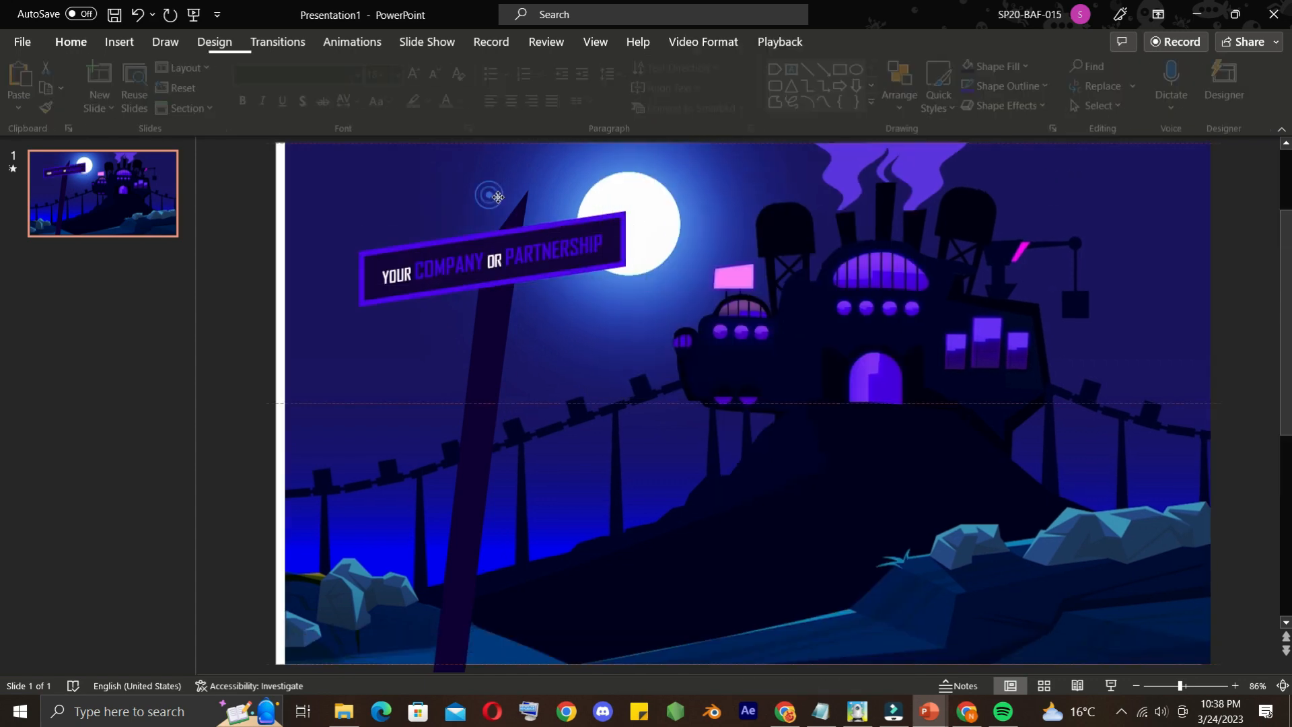
right_click(412, 200)
click(461, 422)
click(495, 262)
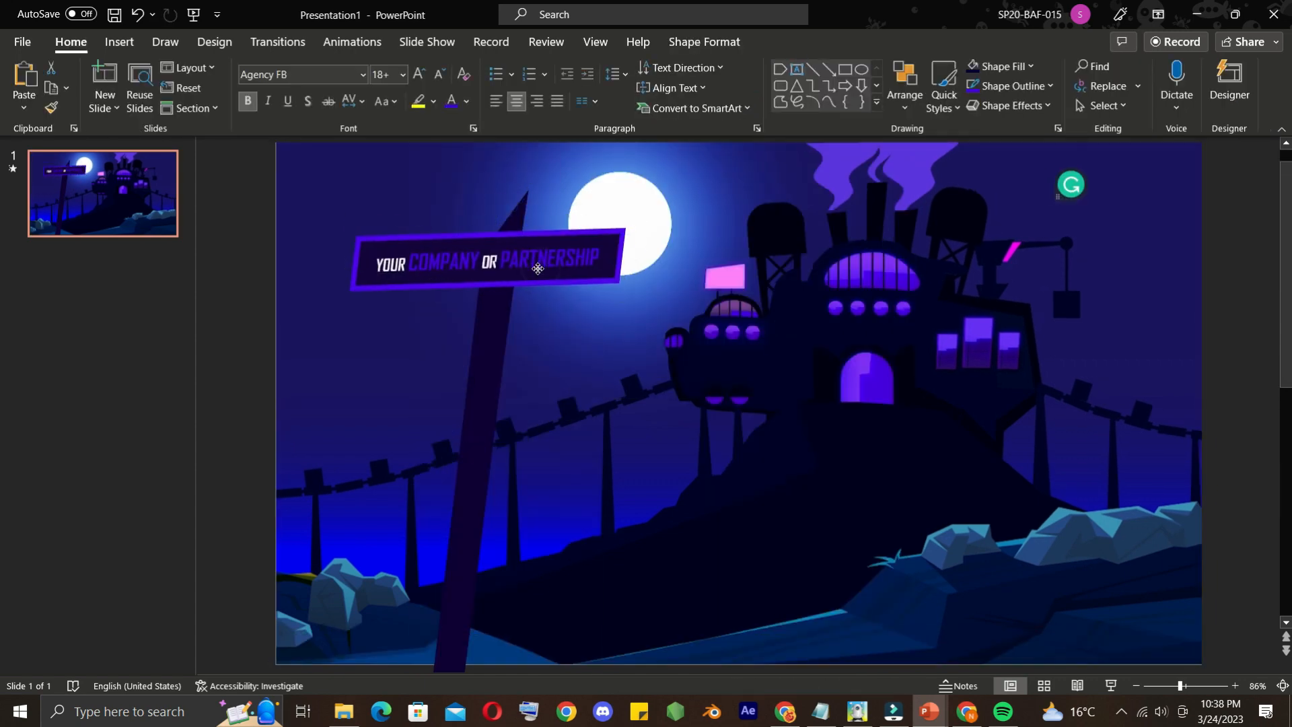
Draw a pentagon arrow shape about 4.74" wide and 1.14" high on the post below the company sign
click(239, 344)
click(119, 42)
click(304, 86)
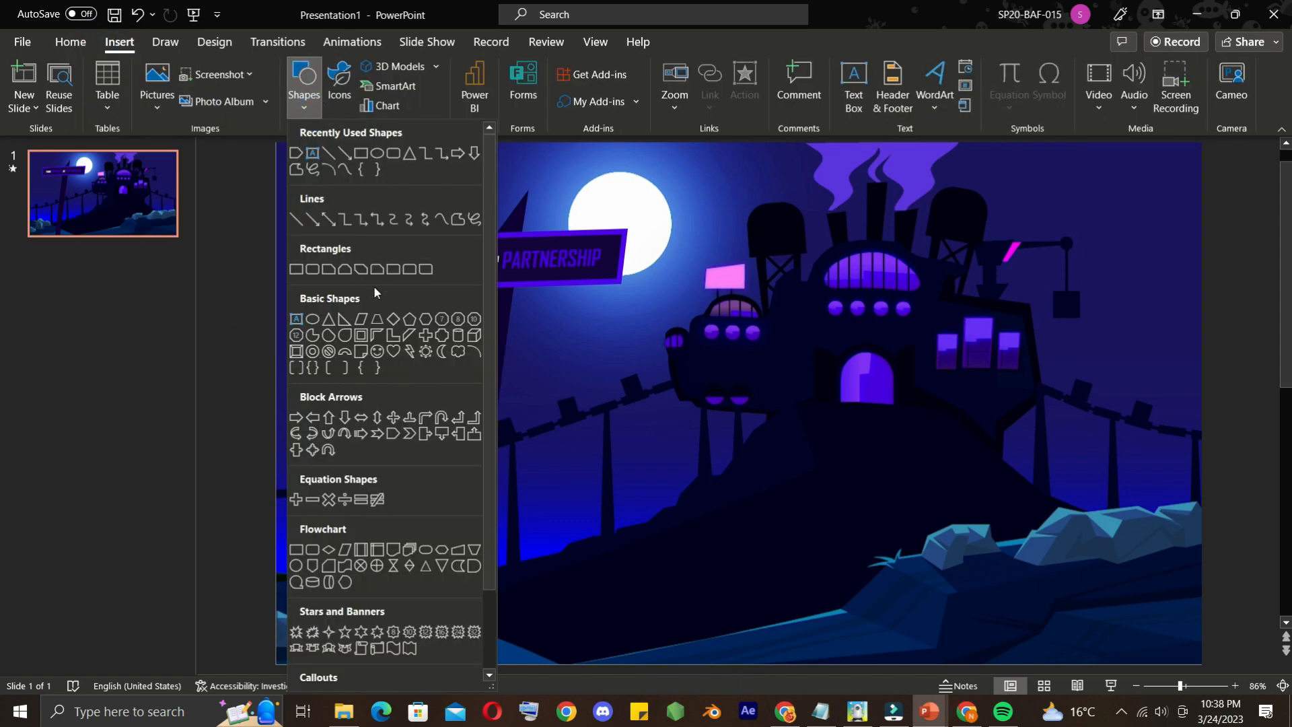
click(393, 433)
drag(343, 313, 672, 394)
Give the pentagon arrow a thicker purple outline and a very dark purple fill
click(629, 85)
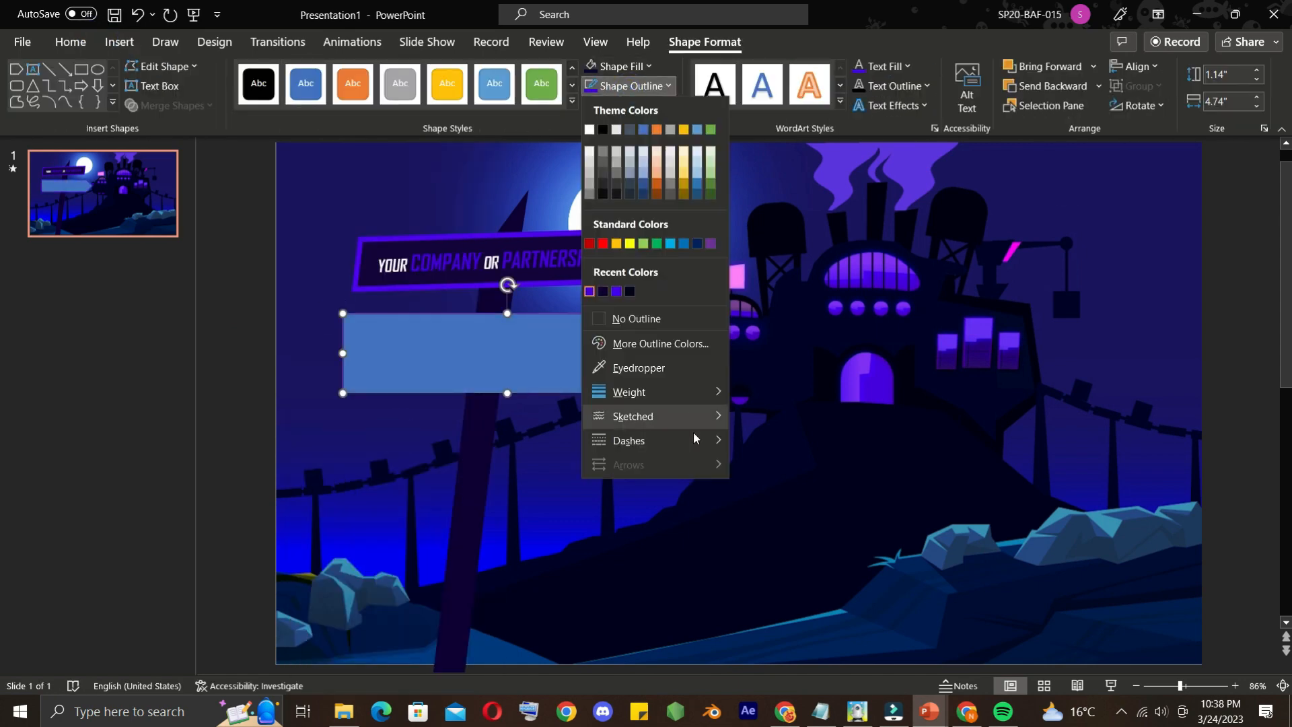
mouse_move(692, 393)
click(801, 572)
click(628, 66)
click(603, 272)
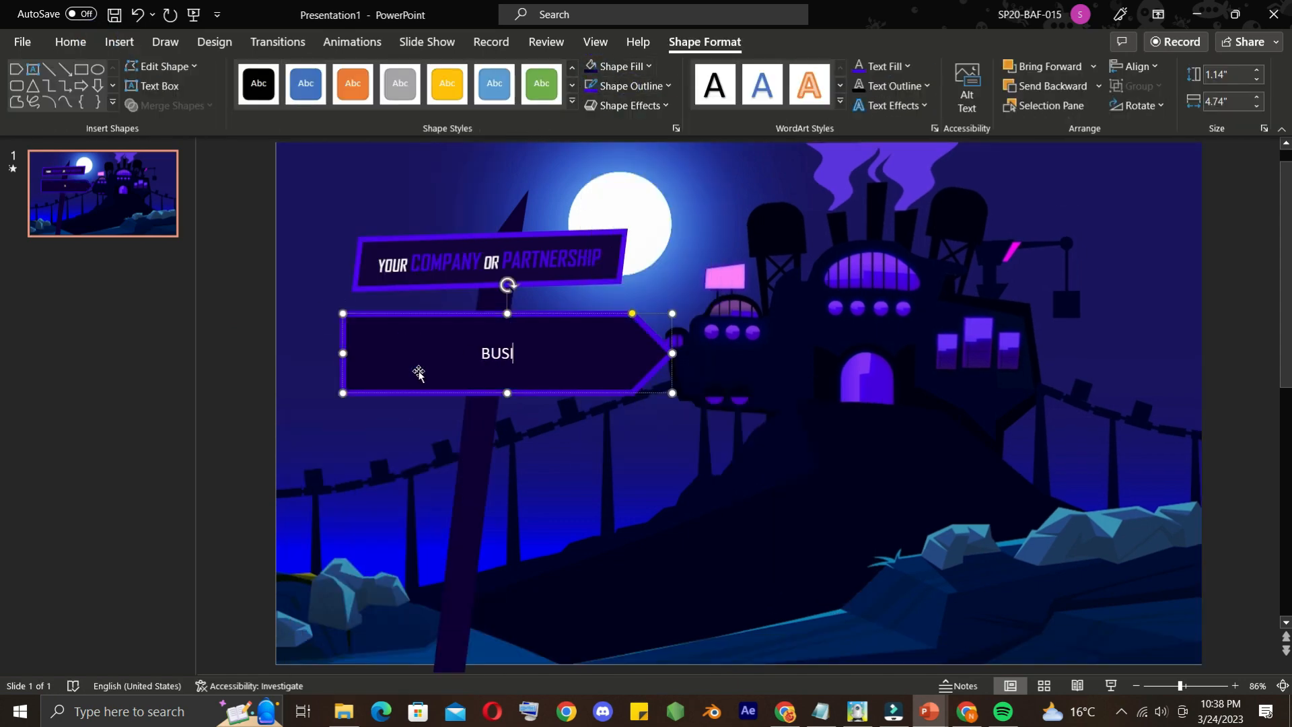
Enter BUSINESSES in the pentagon arrow and format it in bold purple Agency FB at 54 pt
click(70, 41)
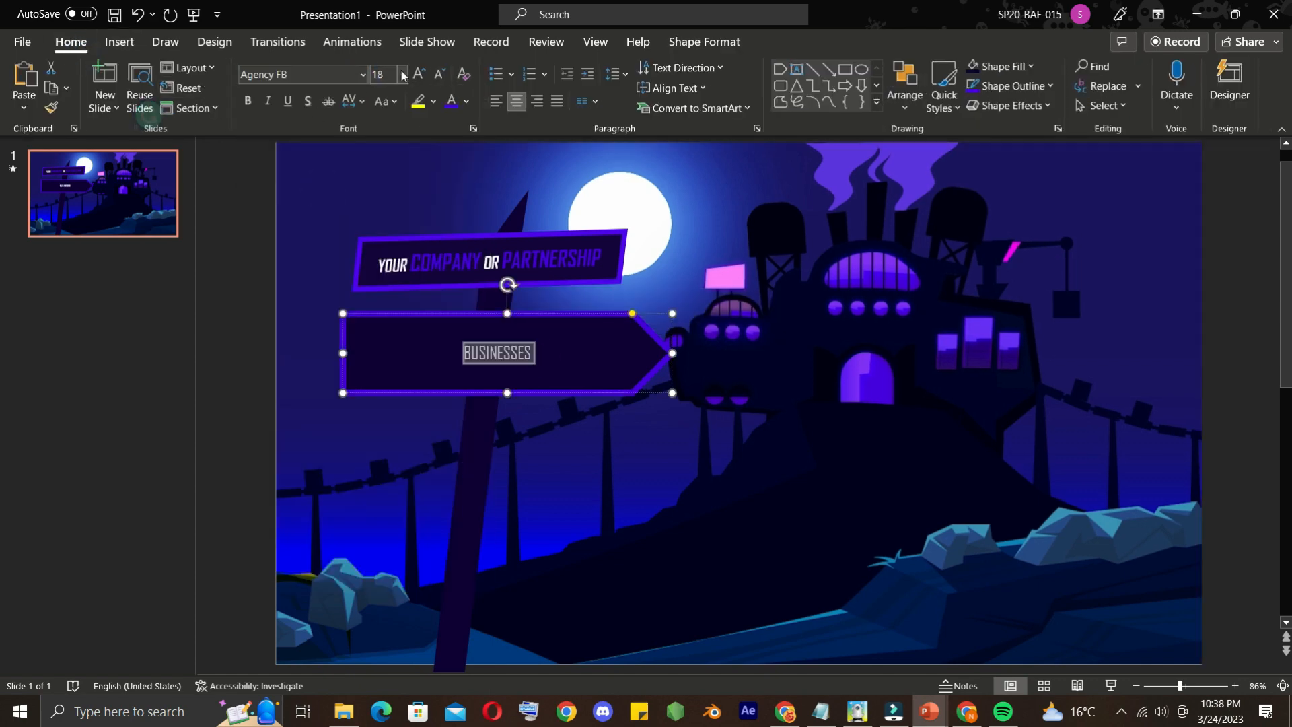
click(402, 75)
click(391, 439)
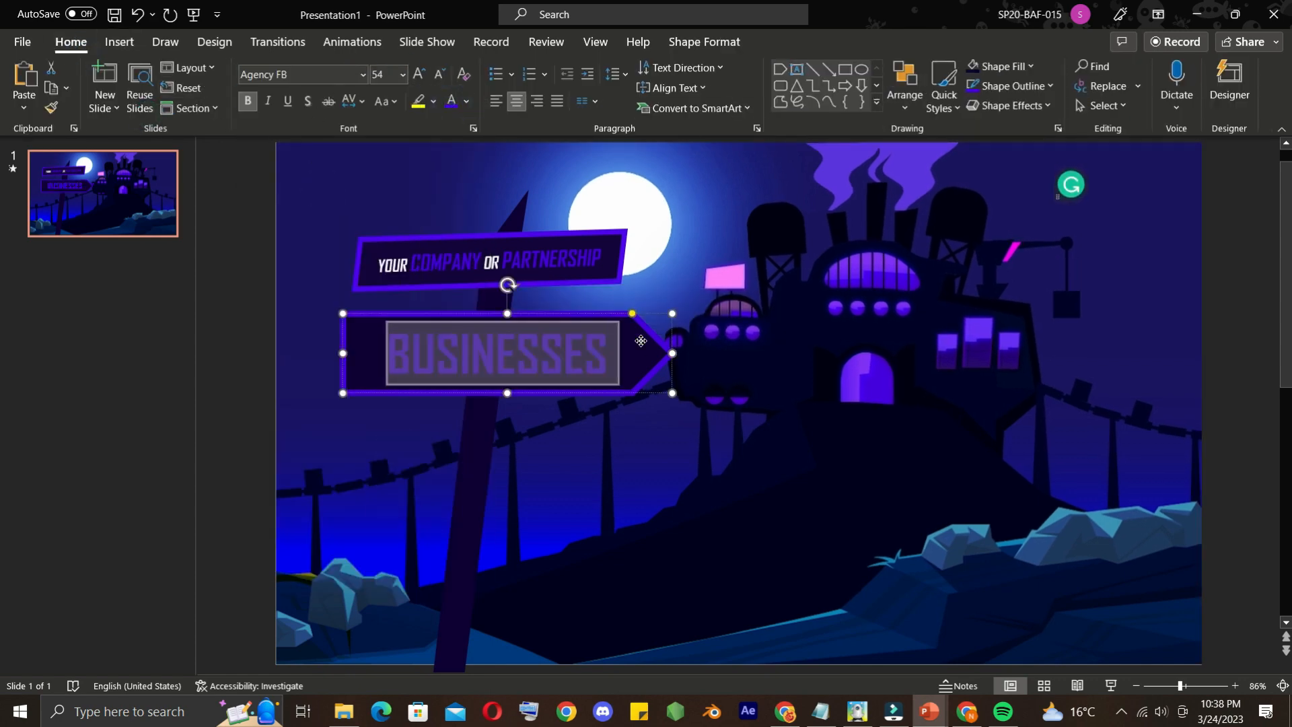
Apply a Perspective 3-D rotation preset to the BUSINESSES sign and position it just below the company sign
click(704, 41)
click(629, 106)
mouse_move(658, 379)
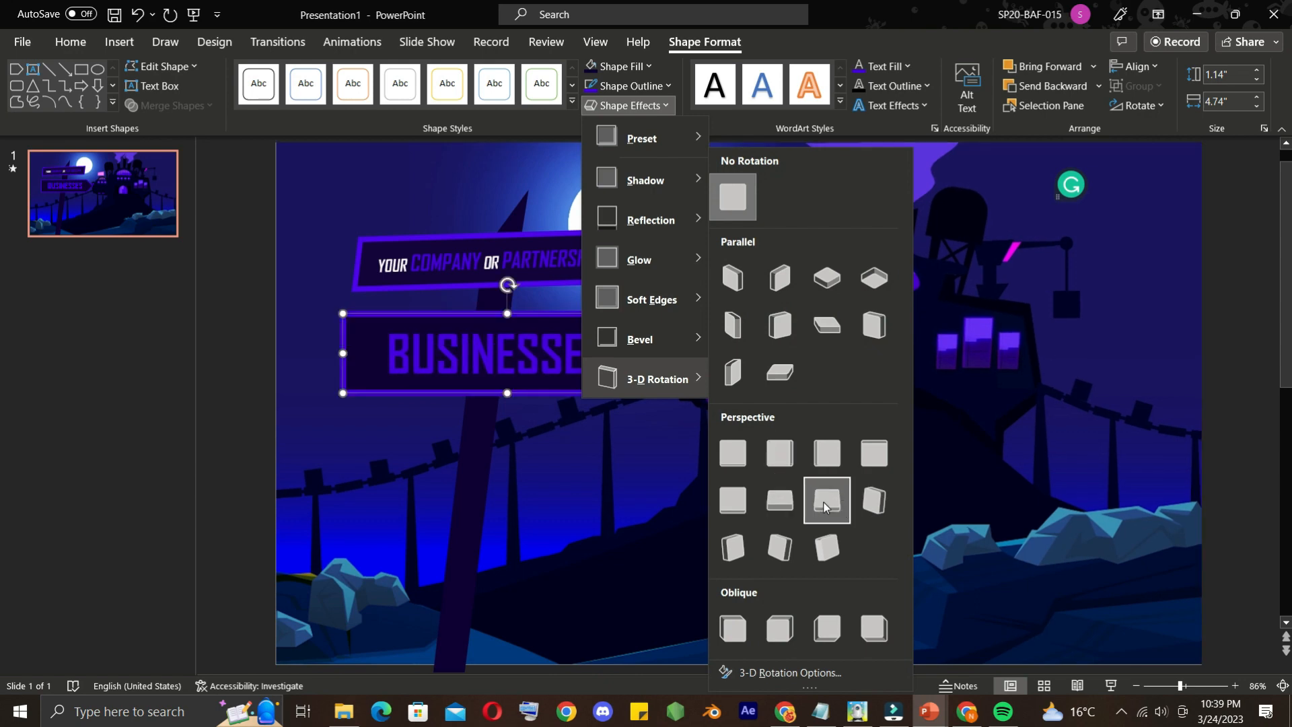
click(734, 534)
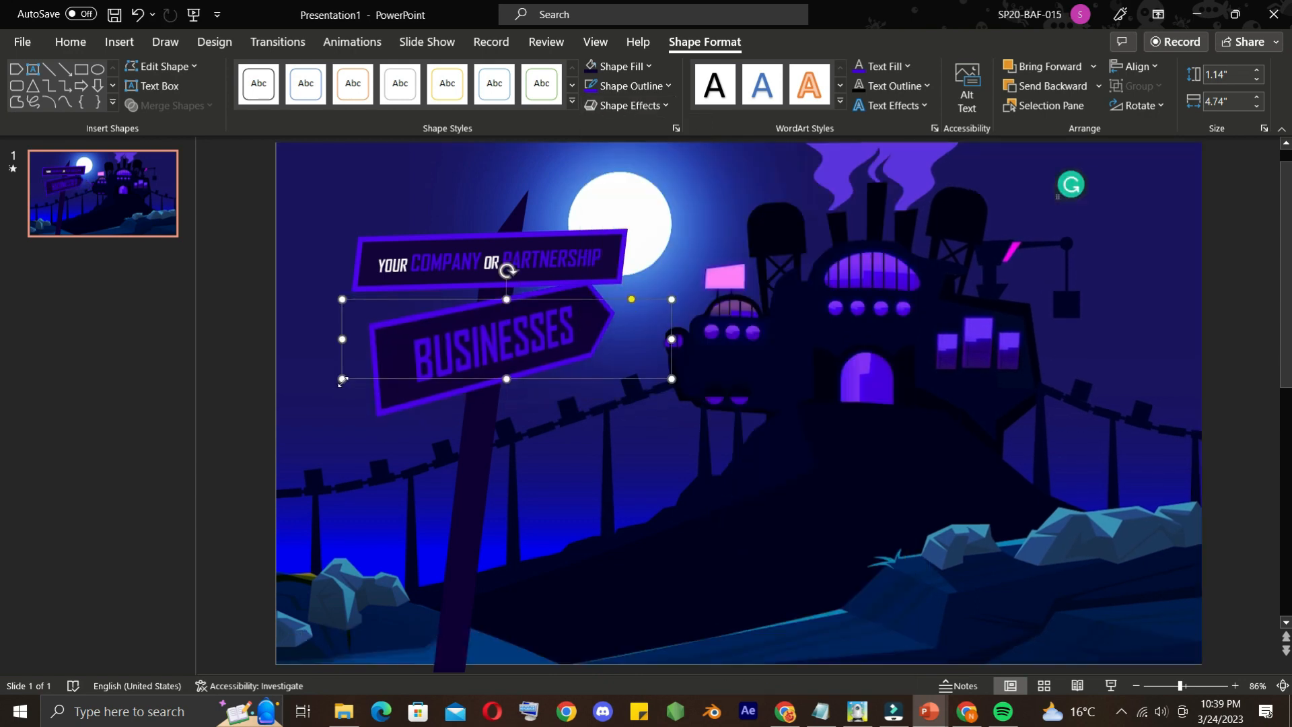
key(ctrl+z)
click(229, 408)
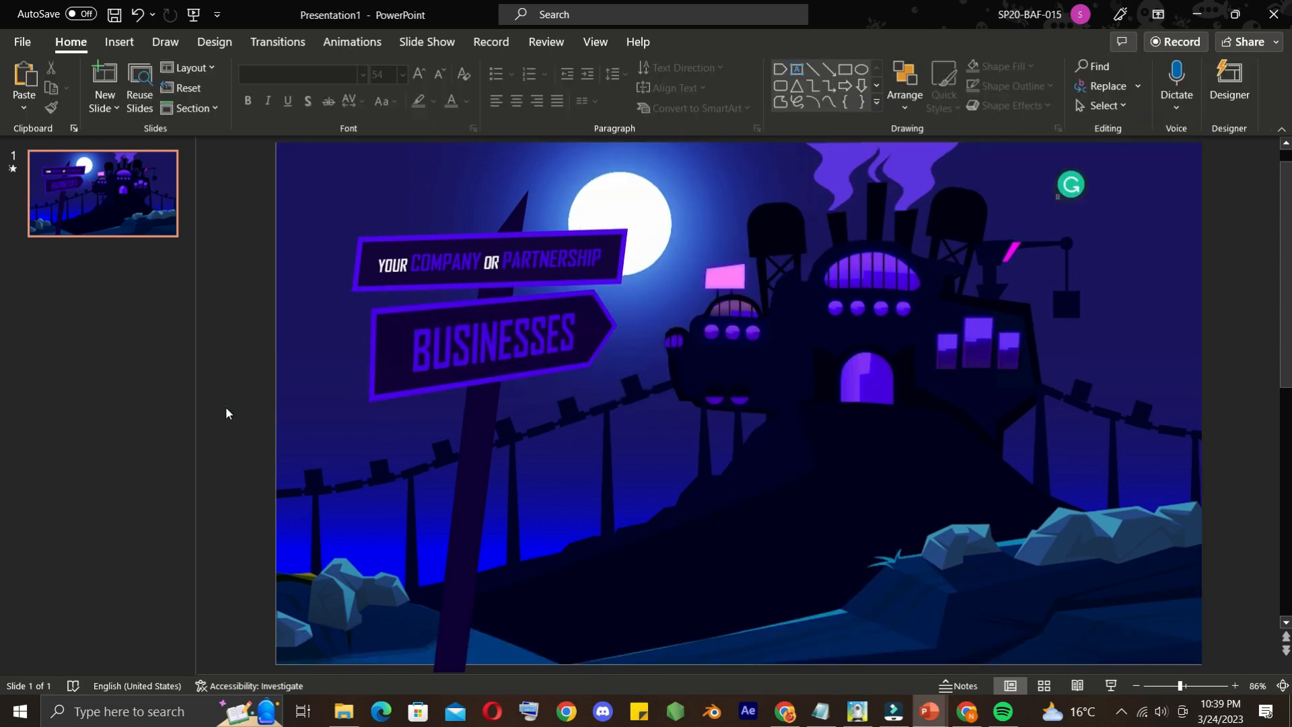
Duplicate the company sign, place the copy low on the post and replace its text with PUBLIC OR PRIVATE LIMITED
click(492, 247)
key(ctrl+c)
key(ctrl+v)
click(432, 249)
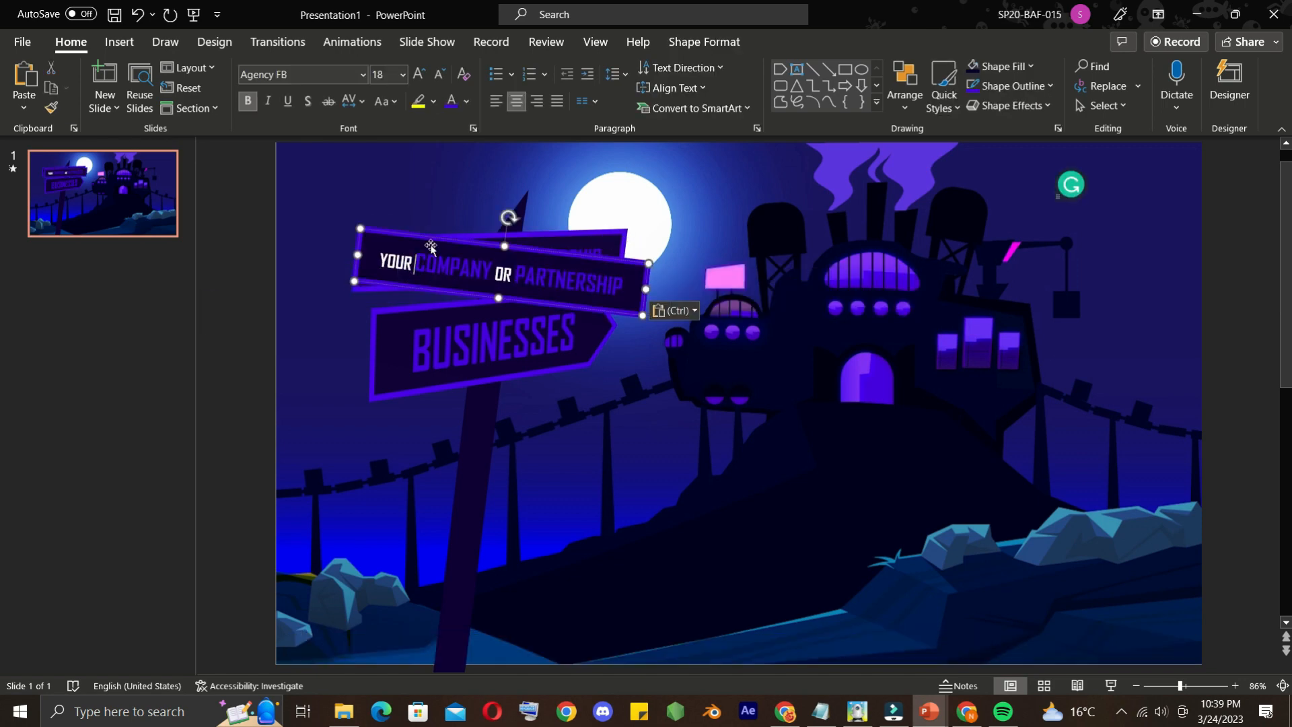
drag(433, 238, 461, 472)
click(541, 491)
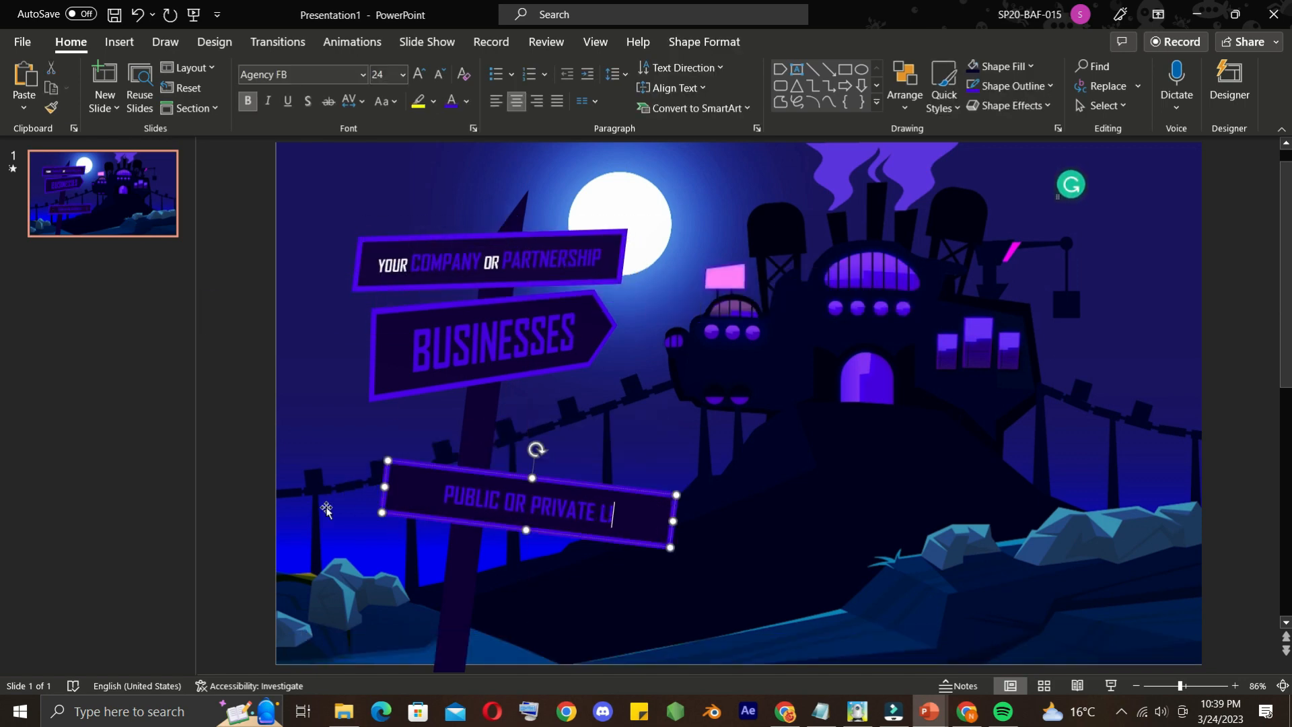
Apply a Perspective 3-D rotation to the PUBLIC OR PRIVATE LIMITED sign and edit its points into slanted, pointed ends
click(704, 41)
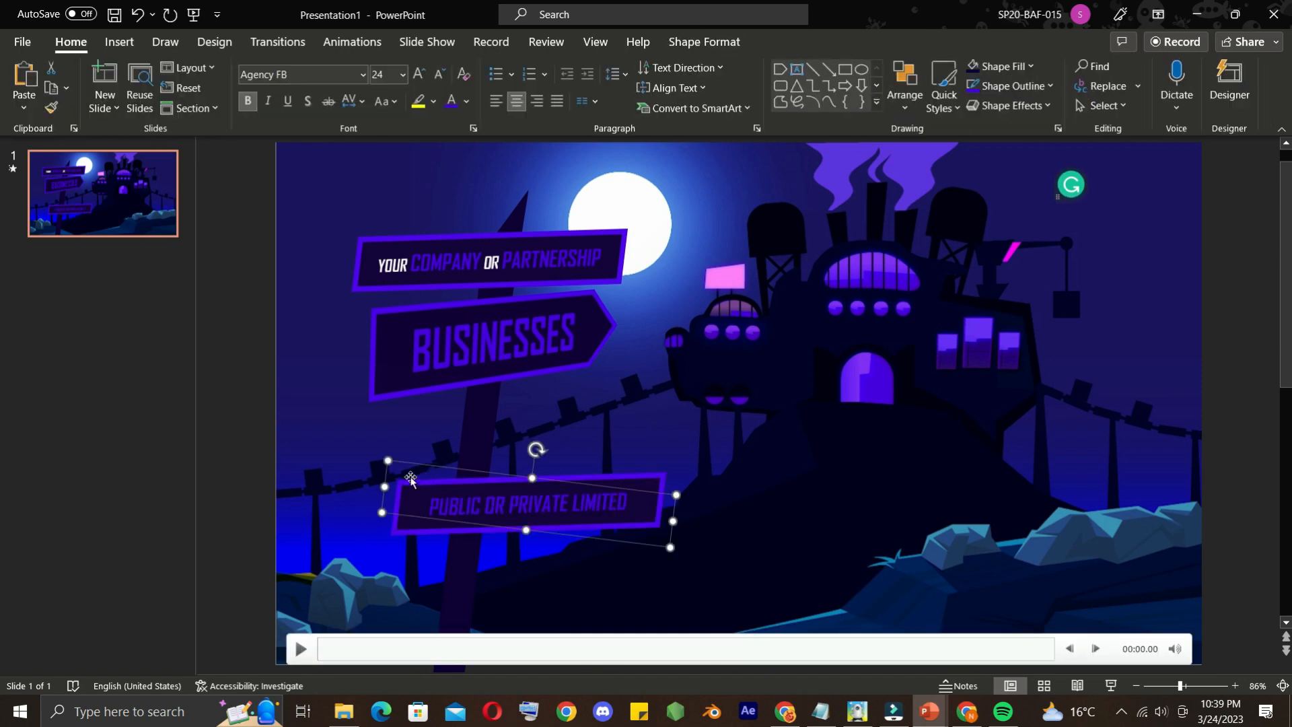
click(663, 105)
click(657, 379)
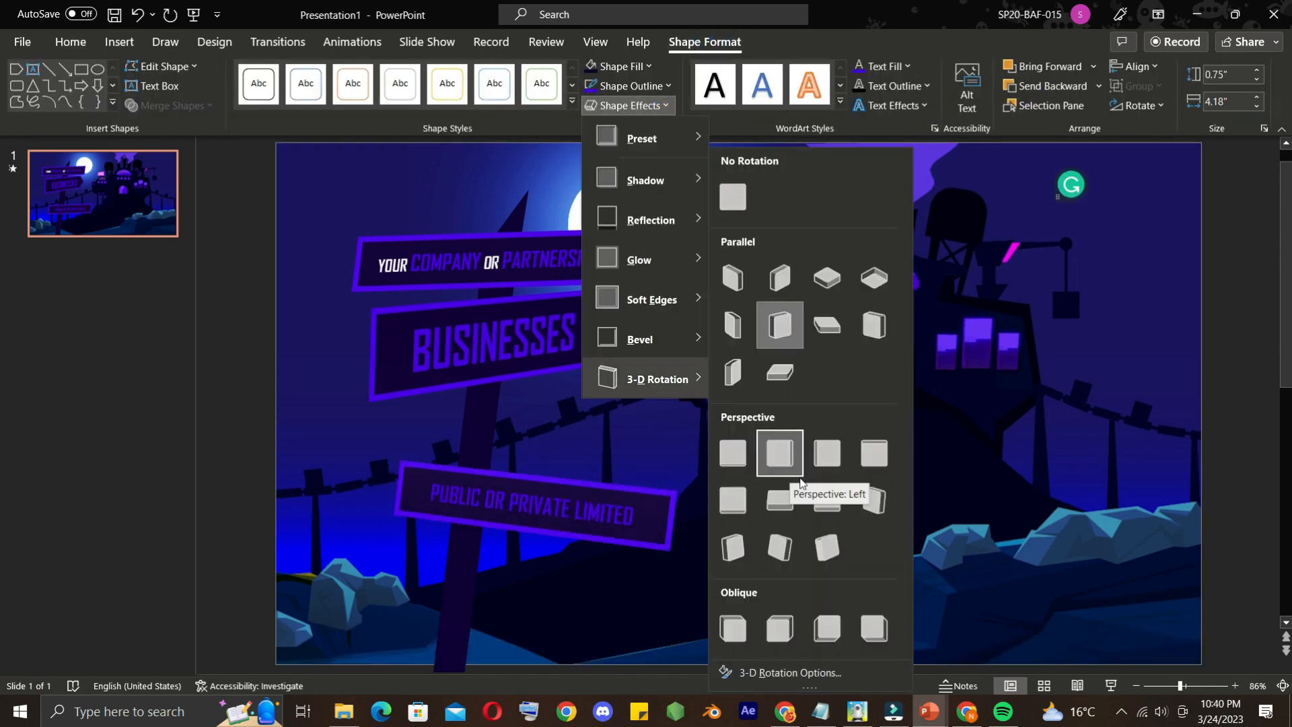
click(732, 547)
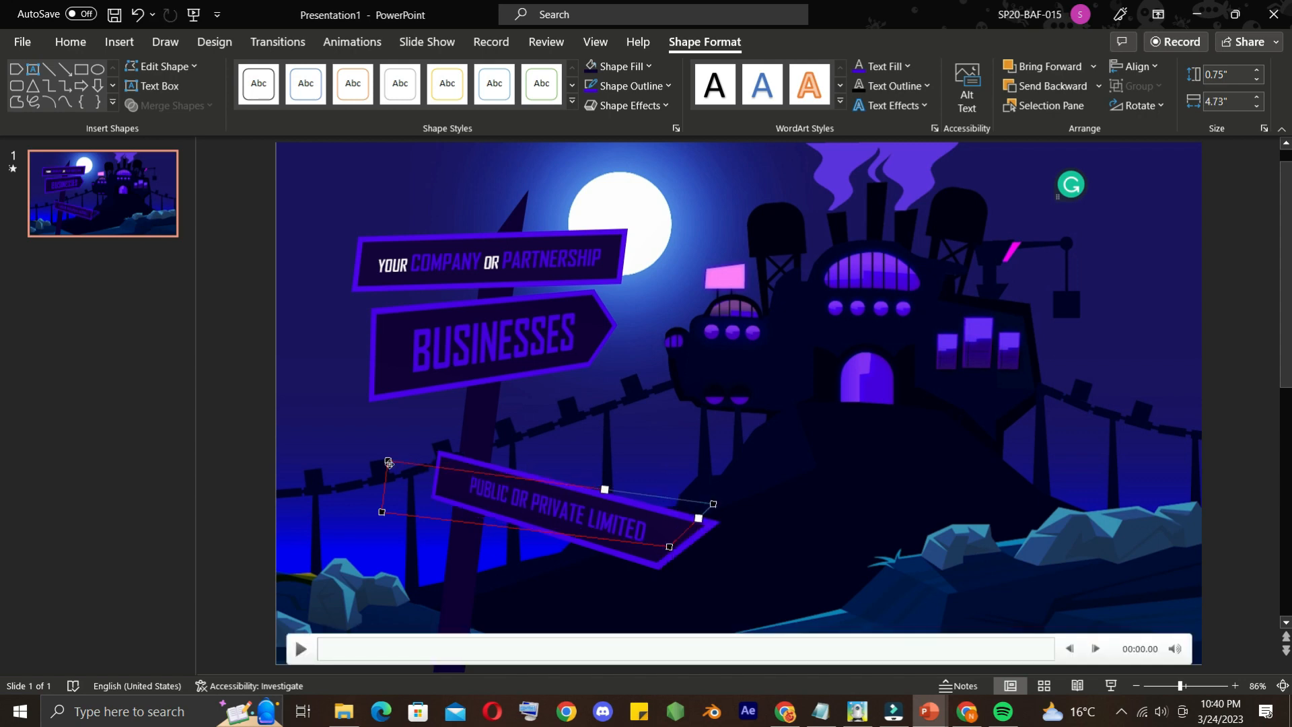
Colour the words OR and LIMITED on the lowest sign white
double_click(550, 506)
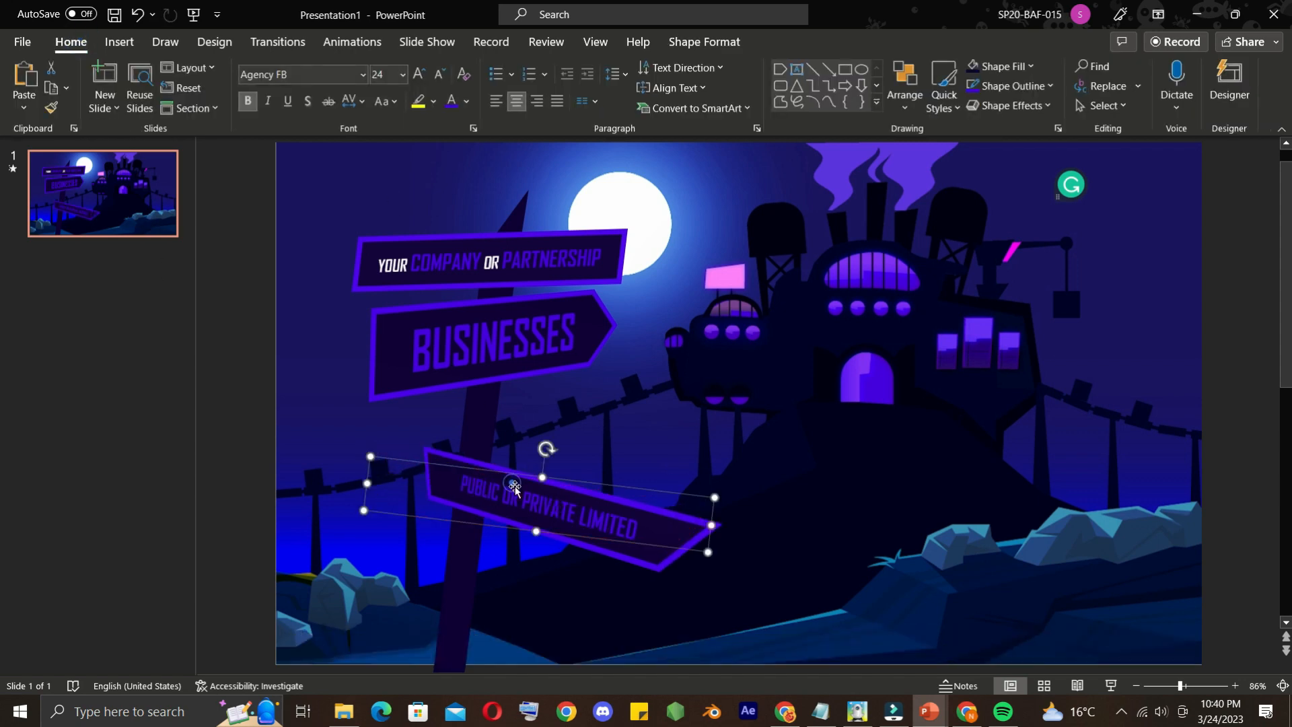
click(466, 104)
click(452, 140)
double_click(615, 514)
click(452, 102)
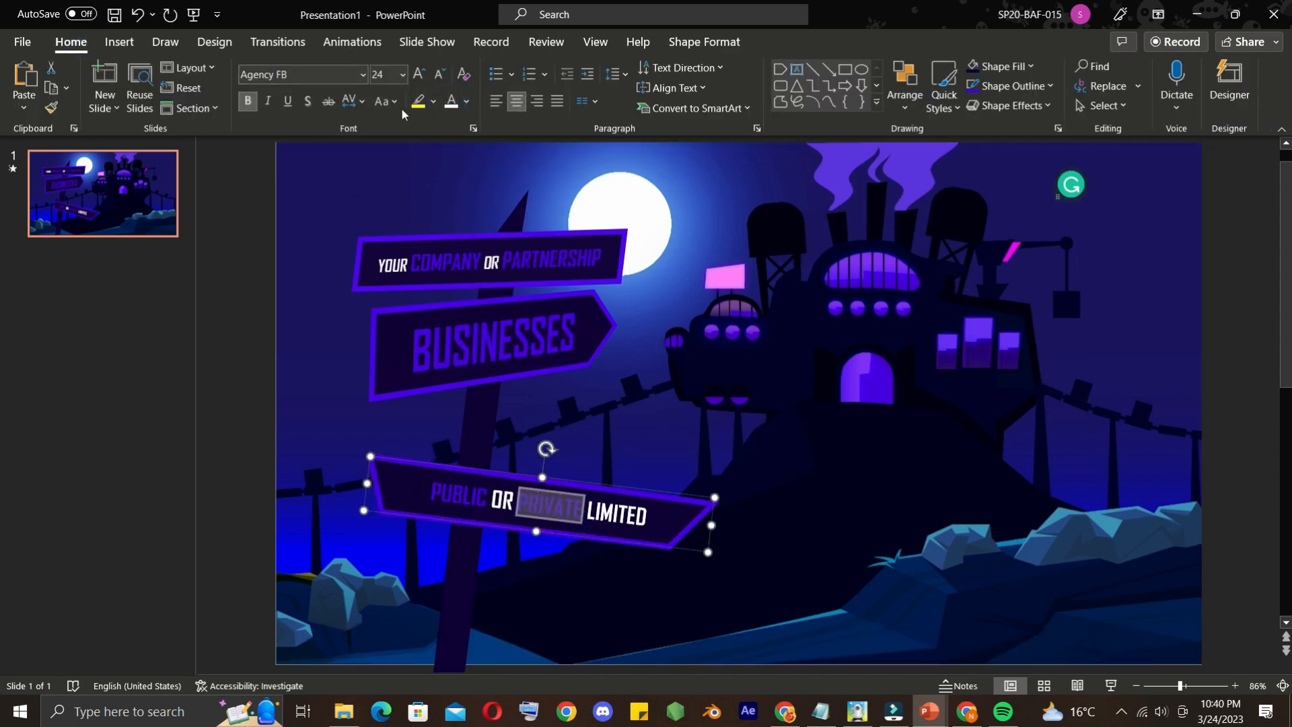
Reduce the font size of OR and LIMITED, and move the lowest sign up beneath the BUSINESSES sign
click(403, 74)
double_click(615, 514)
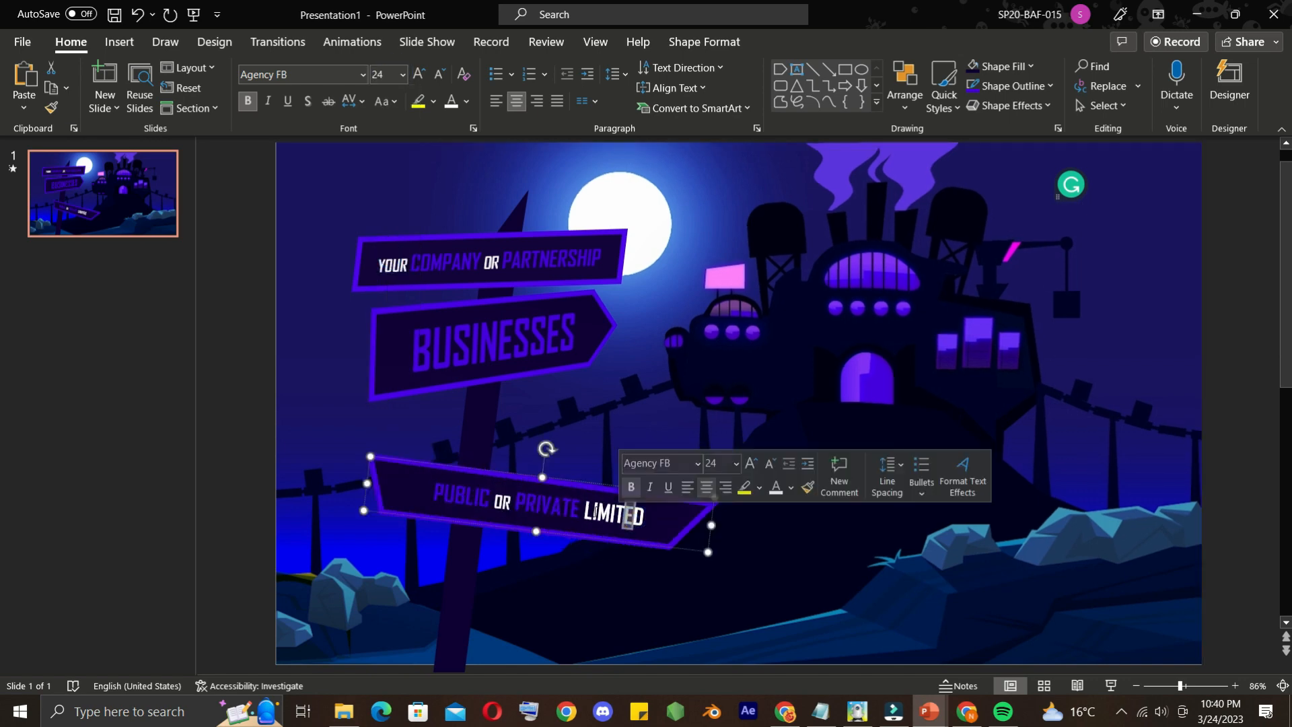
click(402, 74)
click(385, 258)
drag(517, 502, 428, 420)
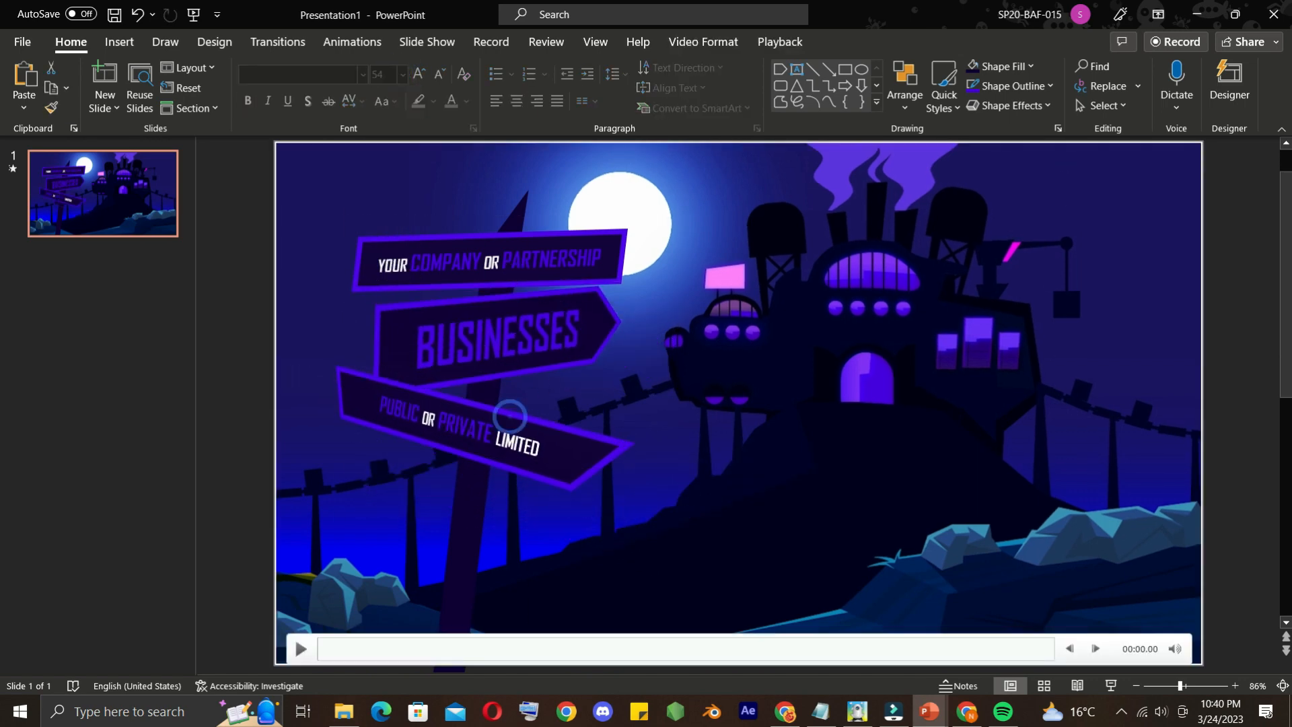
Change the 3-D rotation of the PUBLIC OR PRIVATE LIMITED sign to Perspective: Left
click(705, 42)
click(628, 105)
mouse_move(688, 337)
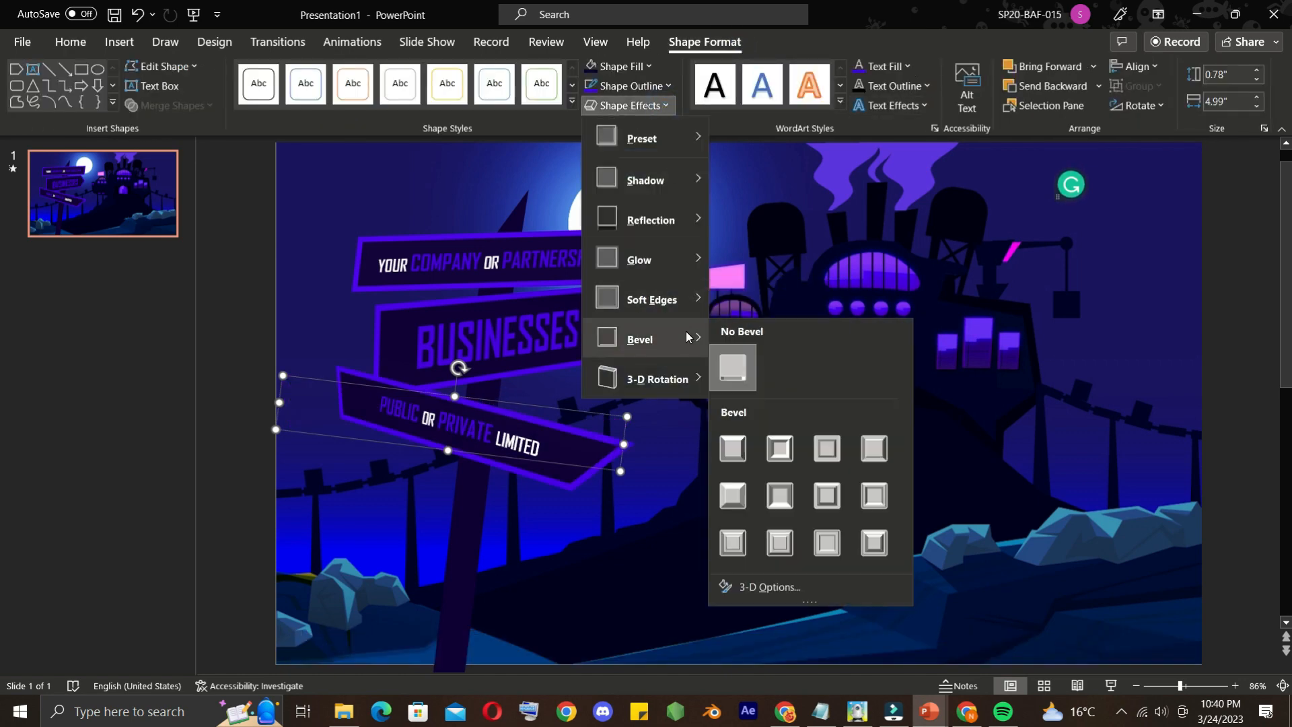
mouse_move(680, 377)
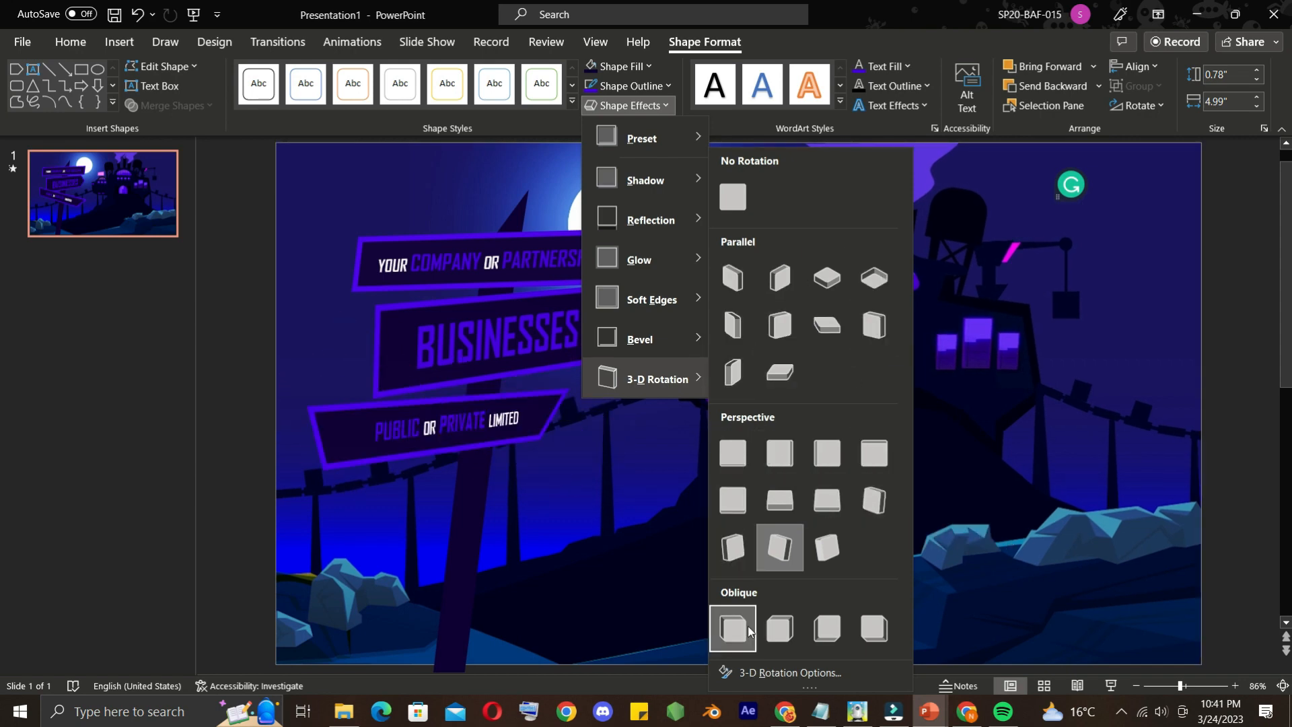
click(645, 450)
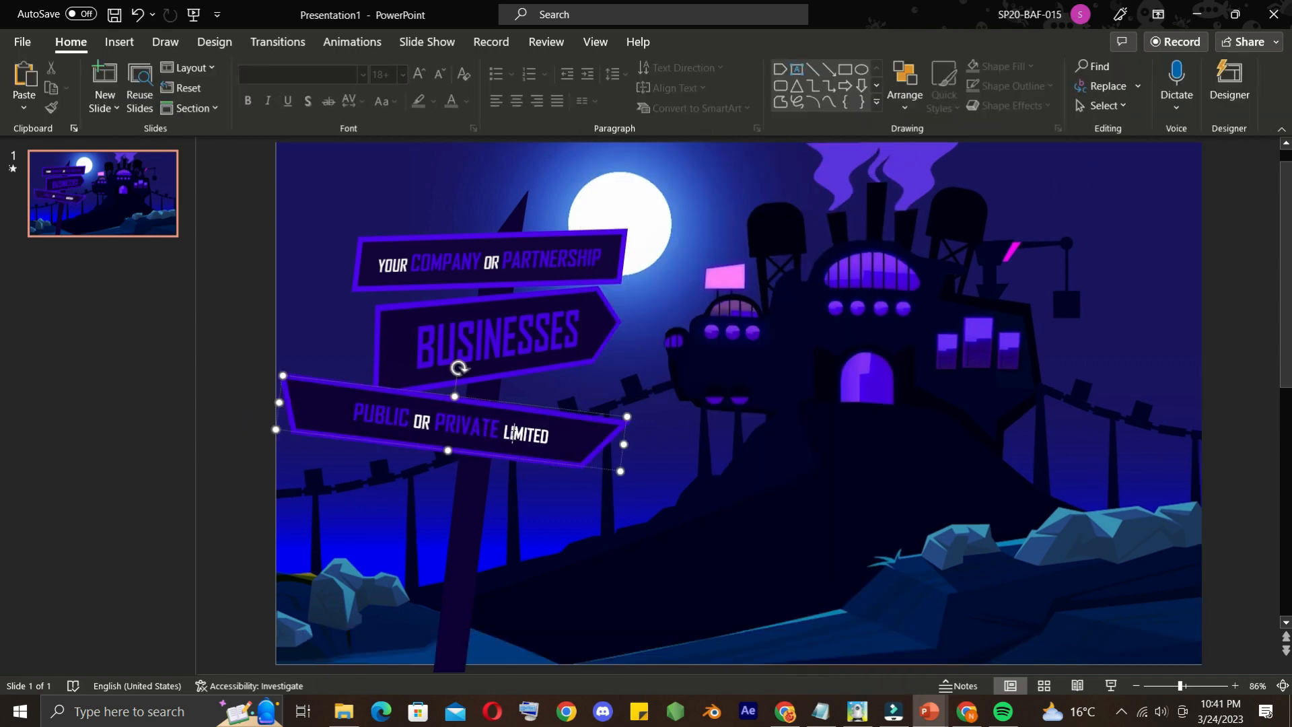
Shrink the lowest sign to about 4.44" by 0.69" and centre it on the post under the BUSINESSES sign
drag(627, 417, 588, 419)
click(506, 426)
click(455, 408)
drag(456, 407, 497, 402)
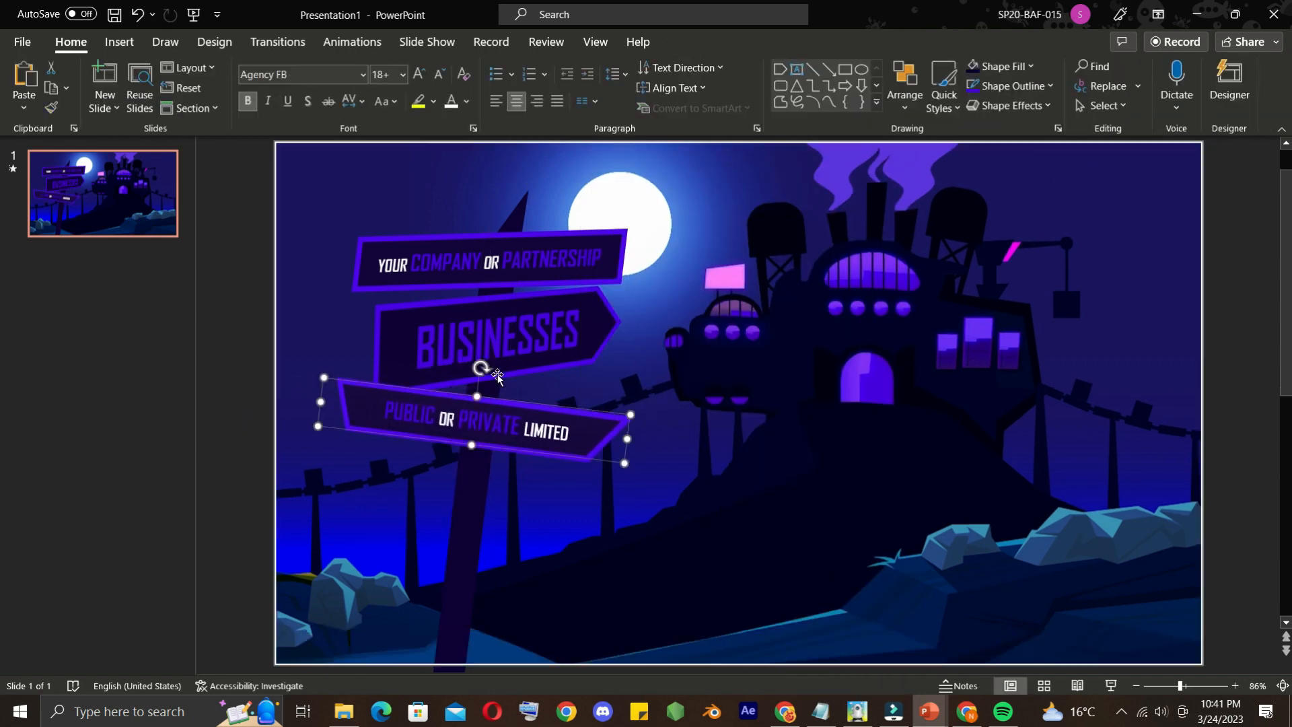
Widen the BUSINESSES sign and rotate the lowest sign slightly counterclockwise so the boards stack neatly on the post
click(513, 307)
drag(677, 354, 711, 358)
click(528, 418)
drag(496, 380, 477, 367)
click(491, 320)
drag(503, 301, 504, 294)
click(306, 393)
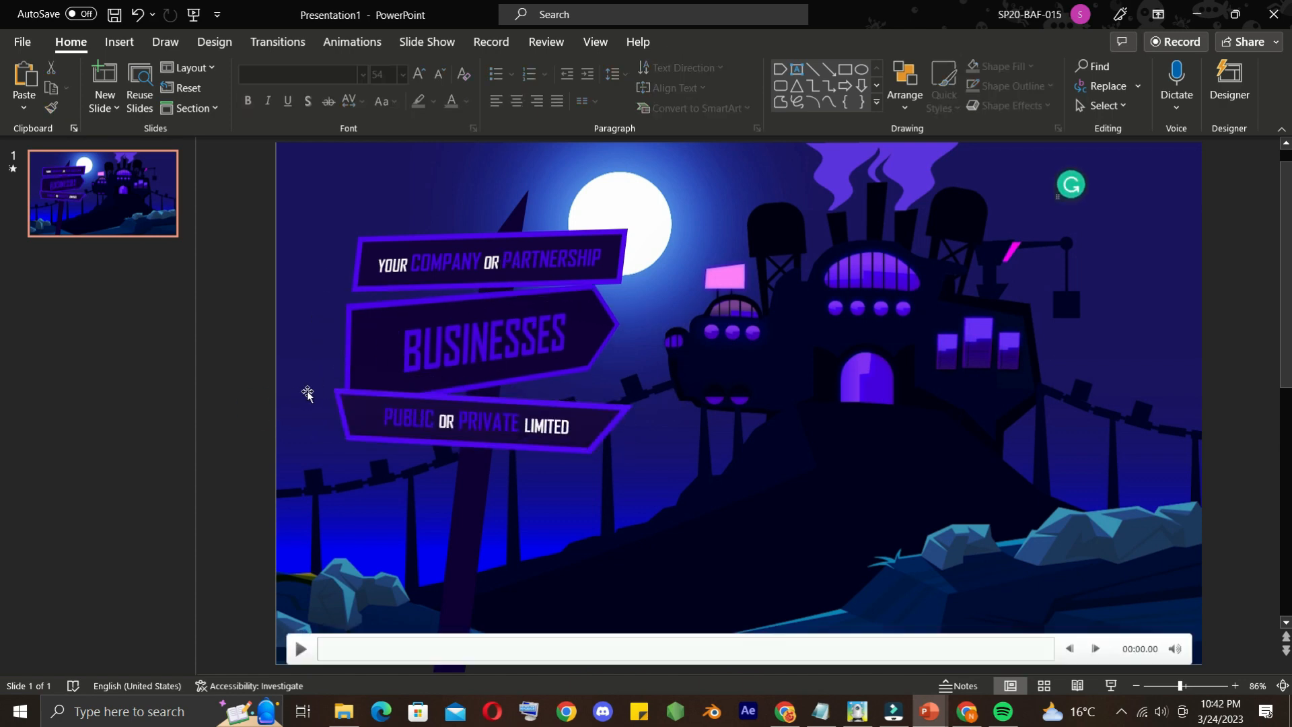
Change the 3-D rotation of the company sign to a different Perspective preset
click(525, 243)
click(704, 41)
click(629, 106)
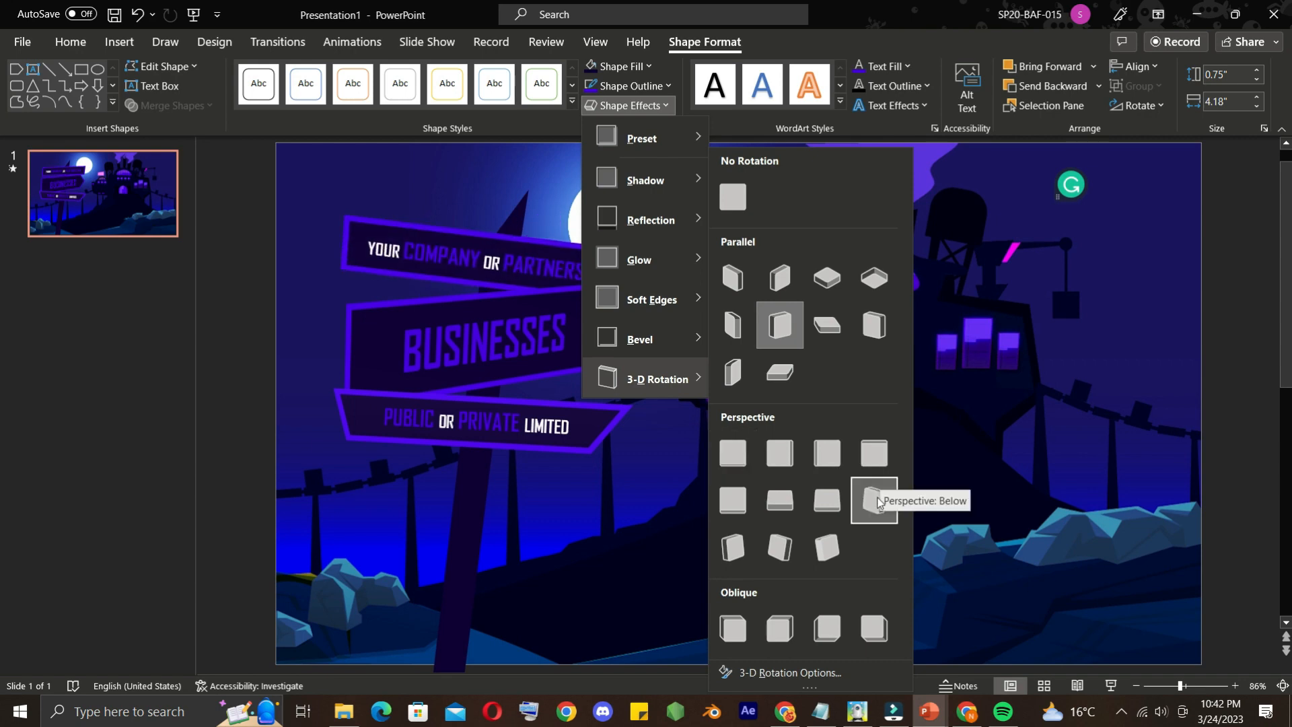
click(838, 554)
click(243, 416)
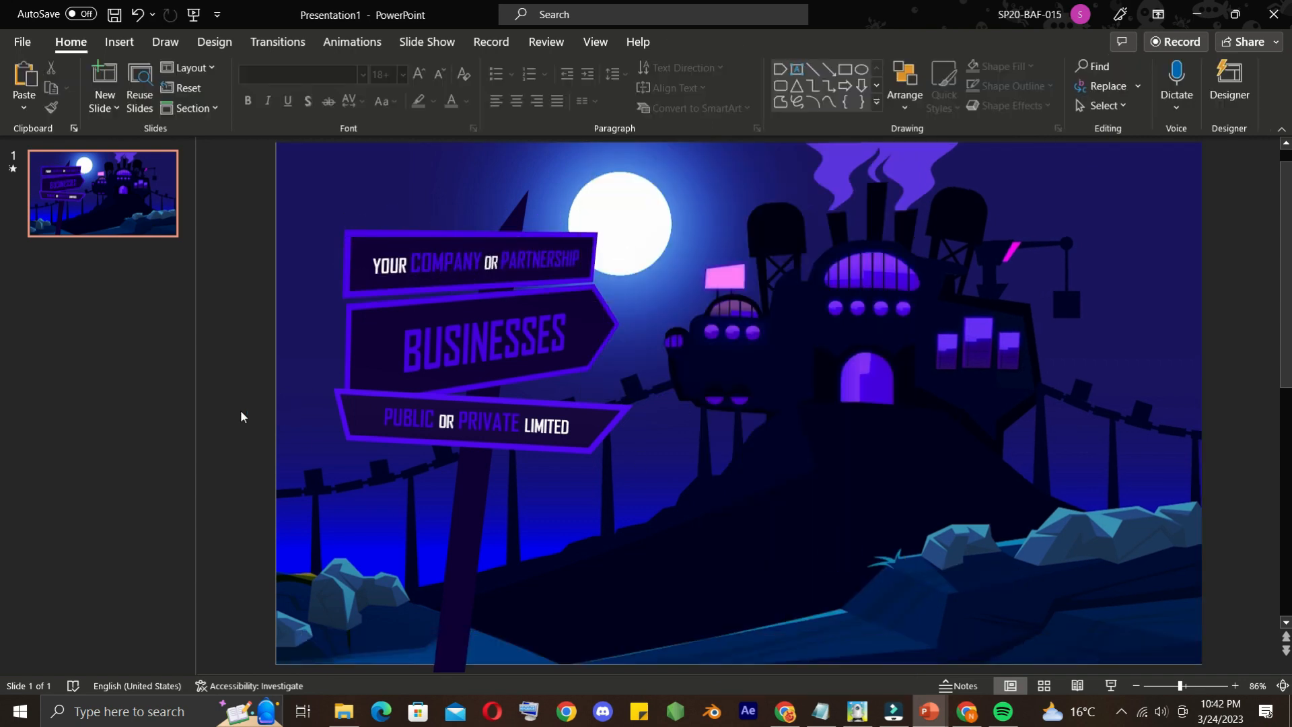
Apply a Parallel 3-D rotation preset to the lowest sign and rotate it counterclockwise to slope upward
click(567, 410)
click(723, 44)
click(665, 86)
click(665, 86)
click(659, 105)
mouse_move(665, 378)
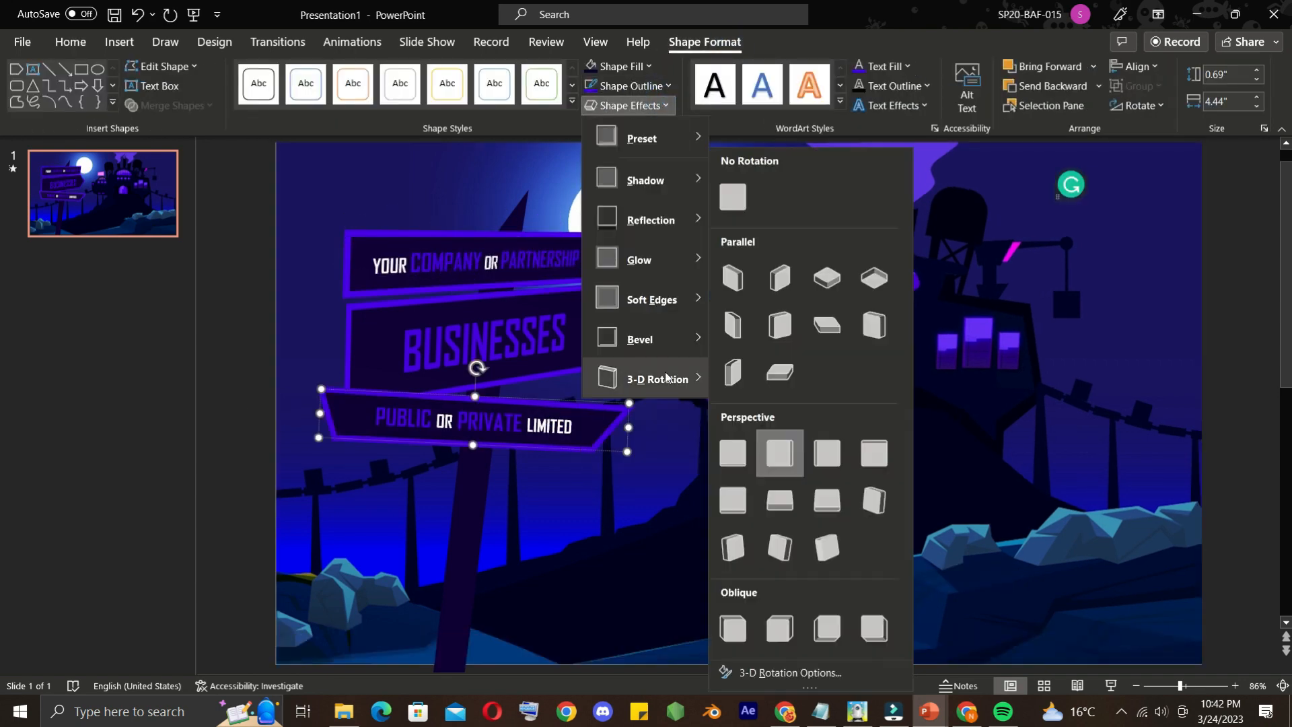
click(771, 341)
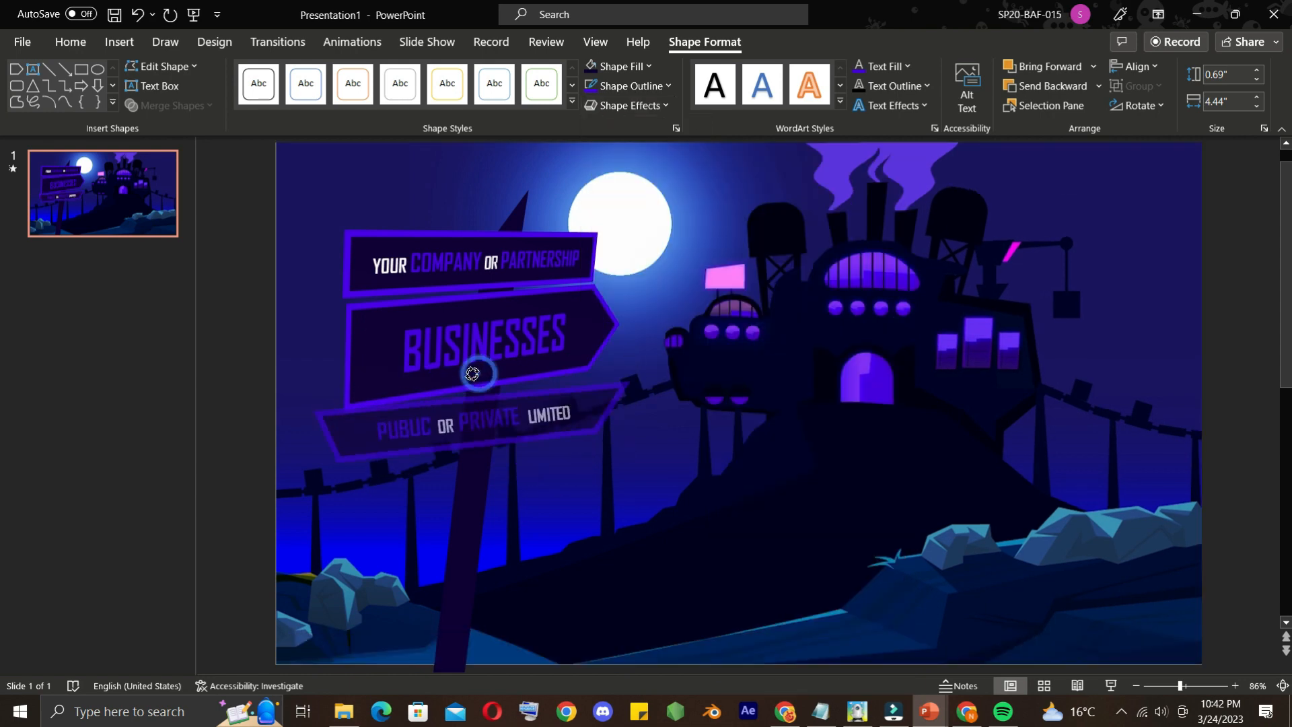
Shift the PUBLIC OR PRIVATE LIMITED sign slightly to the right on the post
click(225, 401)
click(464, 414)
mouse_move(466, 372)
mouse_down()
mouse_move(522, 150)
mouse_move(404, 448)
mouse_move(461, 367)
mouse_move(483, 367)
mouse_up()
click(247, 436)
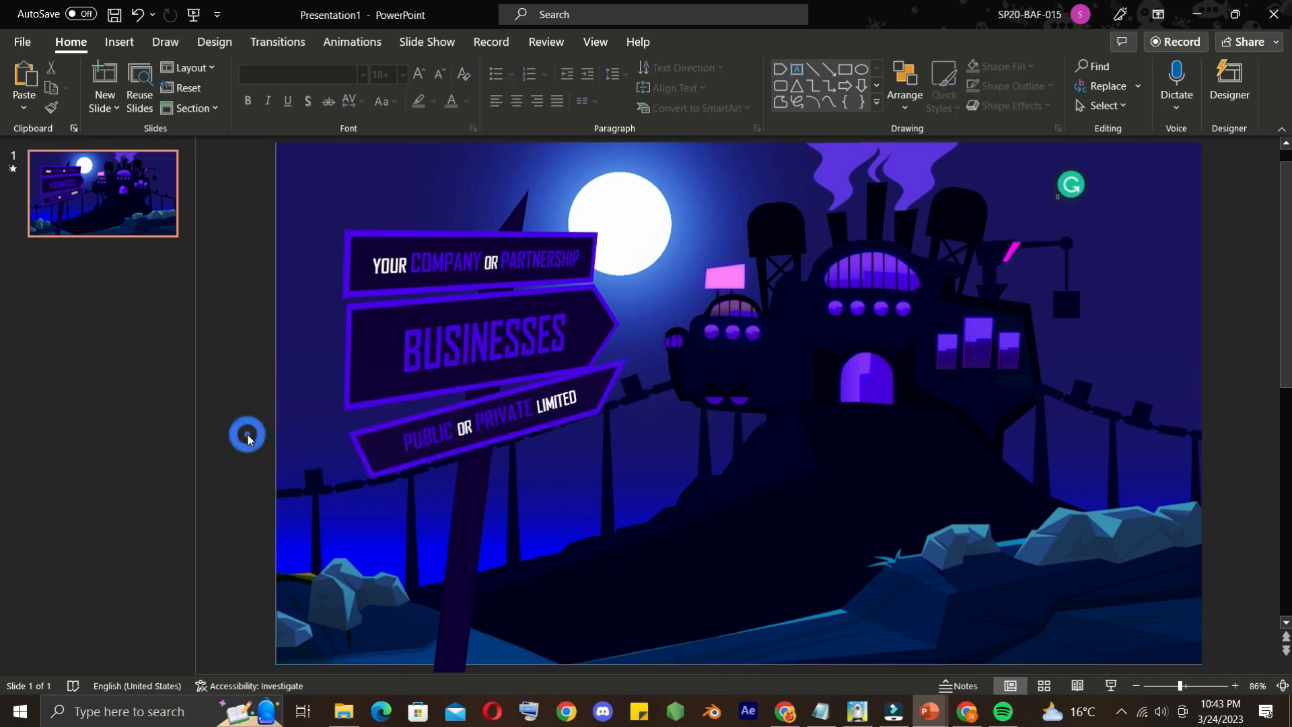
Add the Swivel entrance animation to the YOUR COMPANY OR PARTNERSHIP sign
click(446, 250)
click(381, 47)
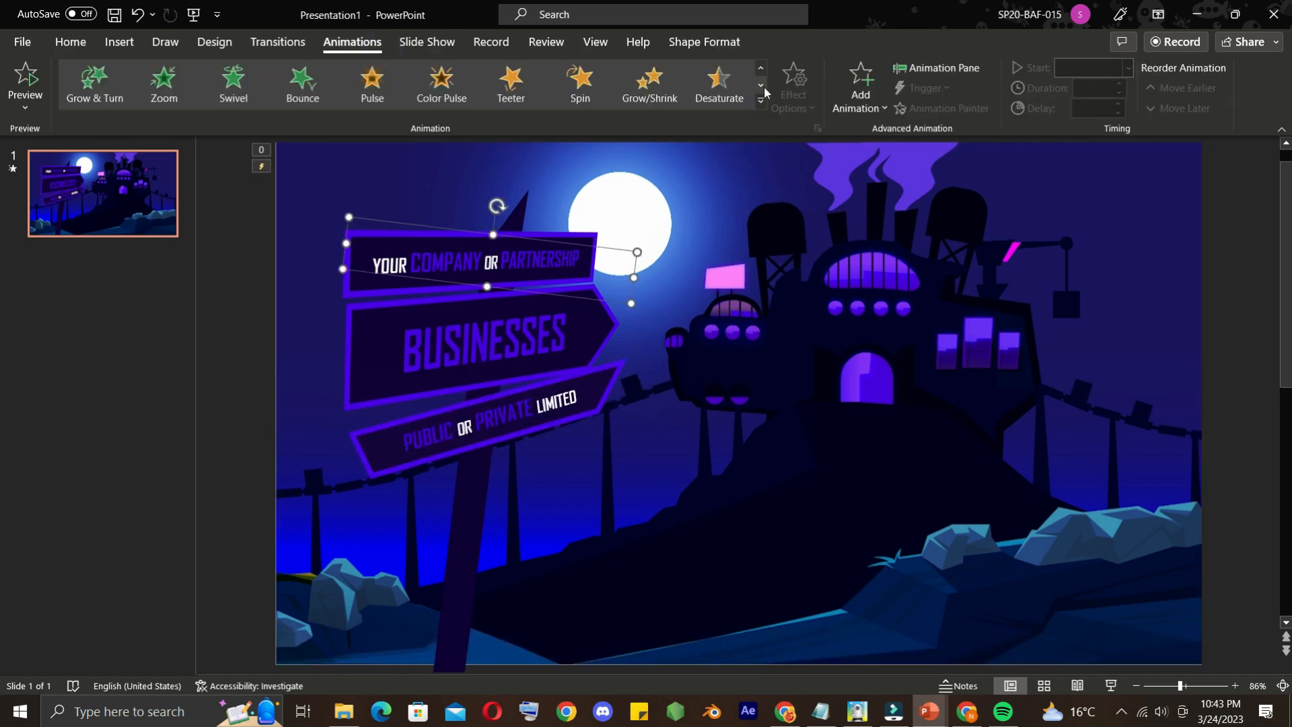
click(227, 91)
scroll(765, 72, down, 1)
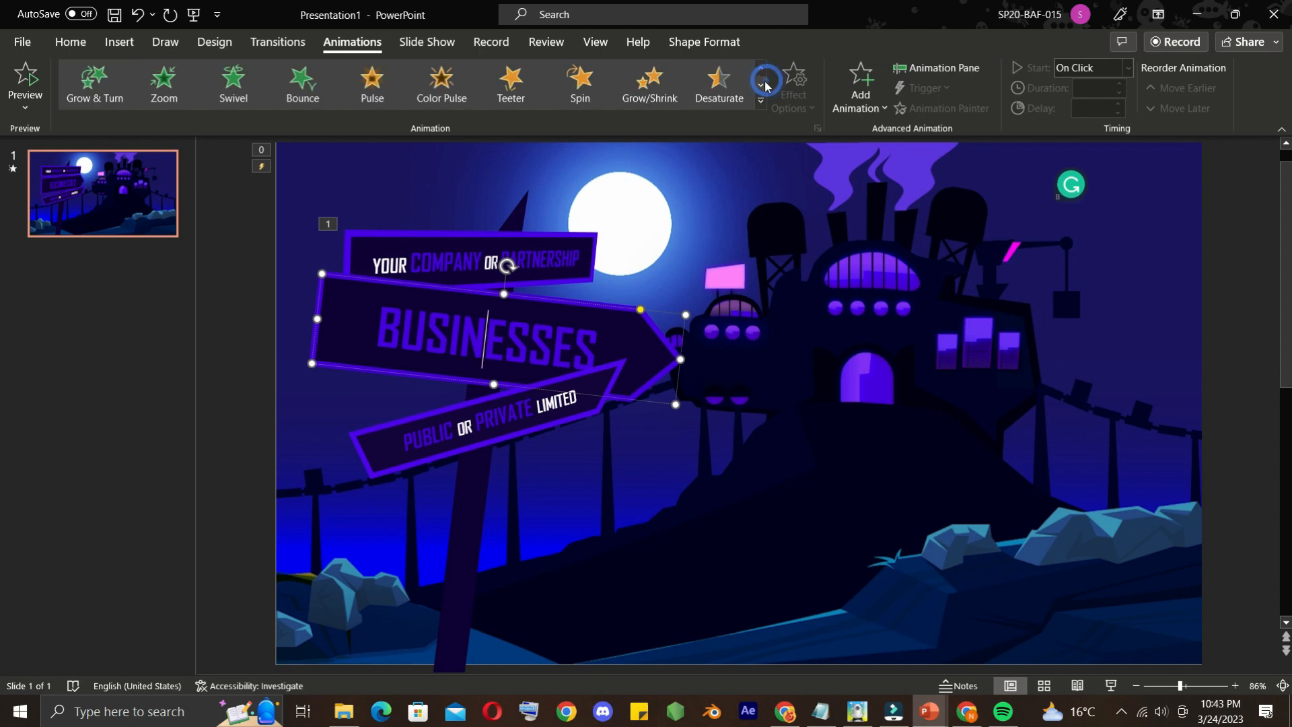
Apply the Teeter emphasis animation to the remaining signs, ending with PUBLIC OR PRIVATE LIMITED, and play the slide show
click(403, 105)
click(503, 101)
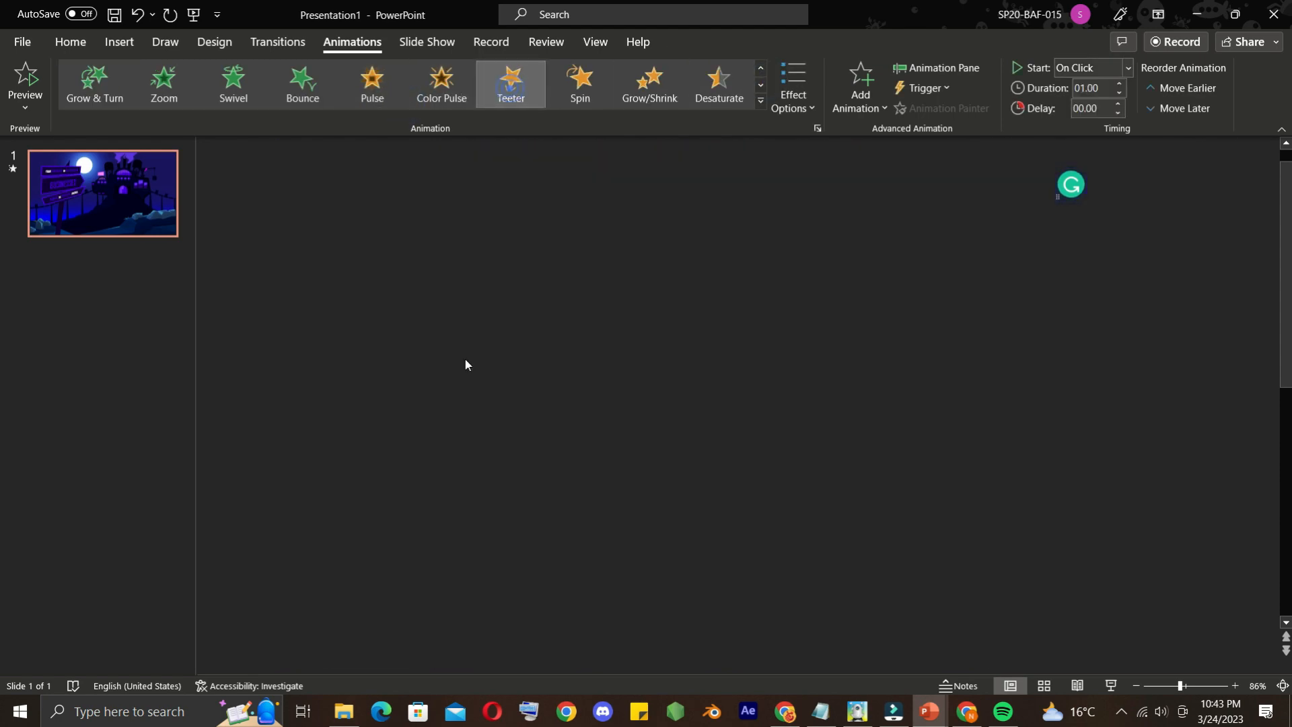
click(471, 414)
click(495, 94)
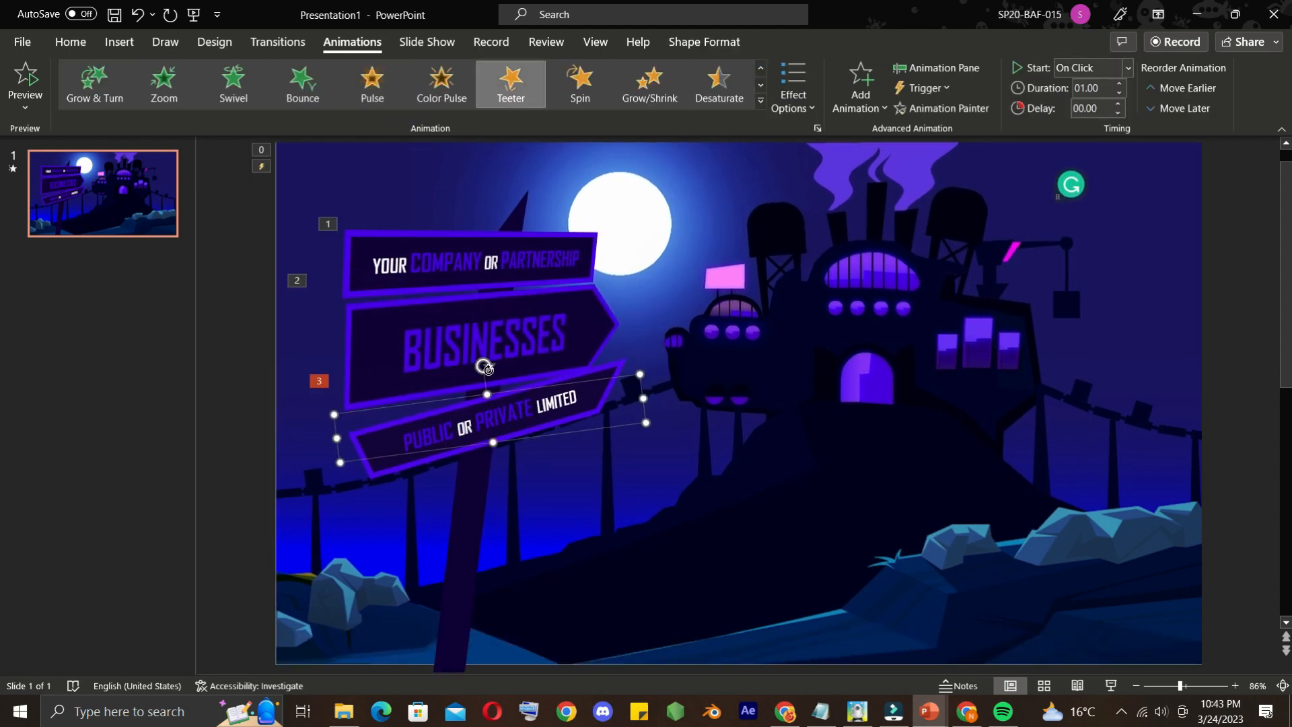
key(F5)
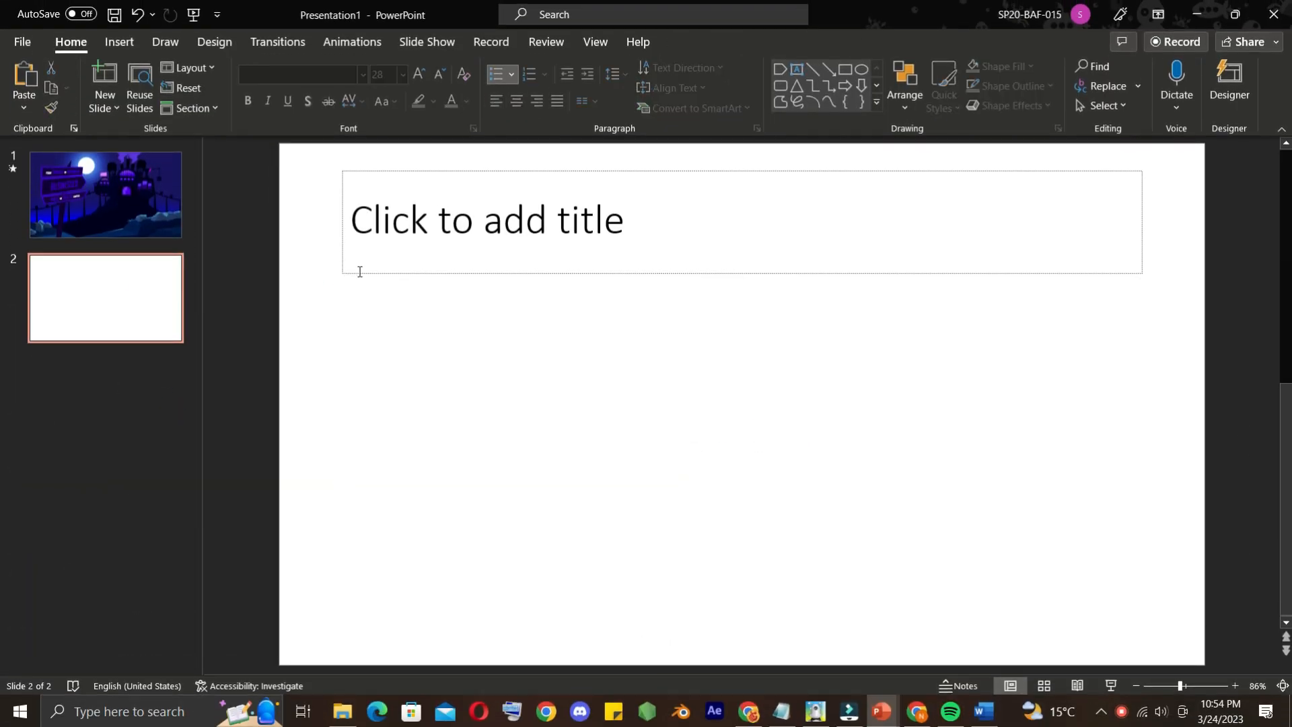
Clear the new slide's placeholder and paste a copy of the PUBLIC OR PRIVATE LIMITED board near the upper-left corner of slide 2
click(357, 267)
key(Delete)
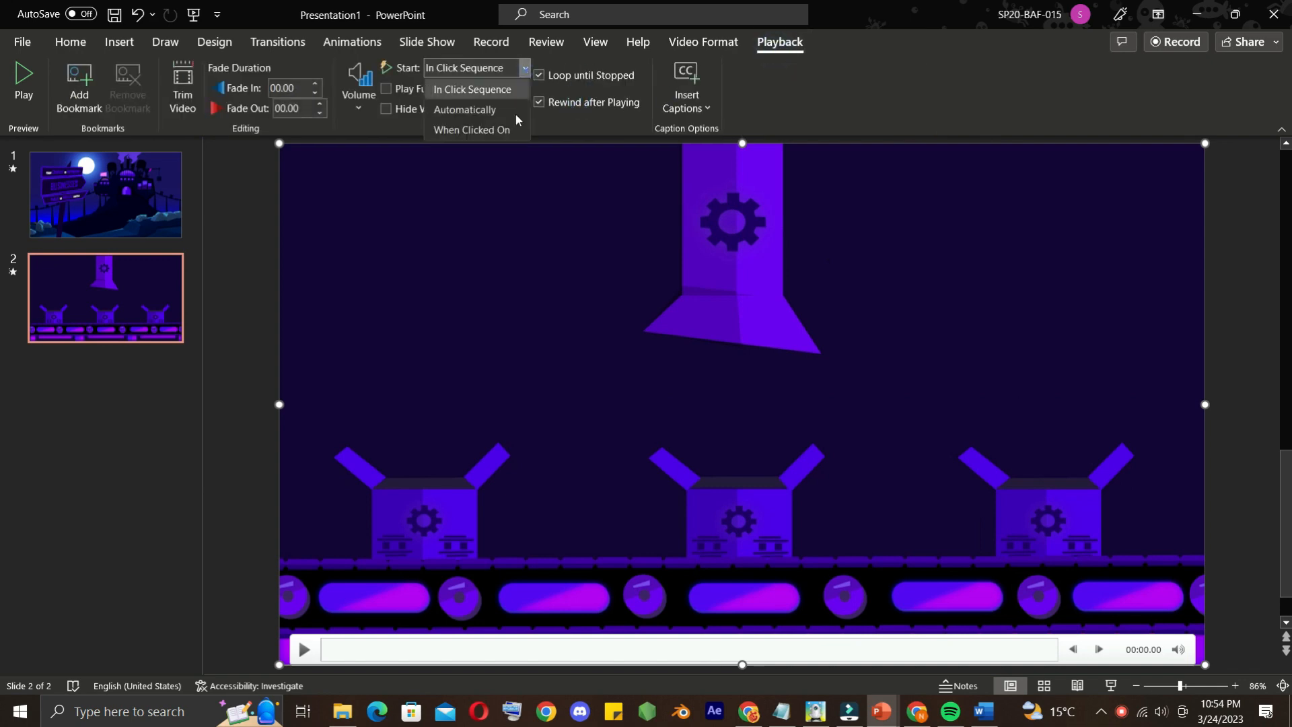
click(403, 418)
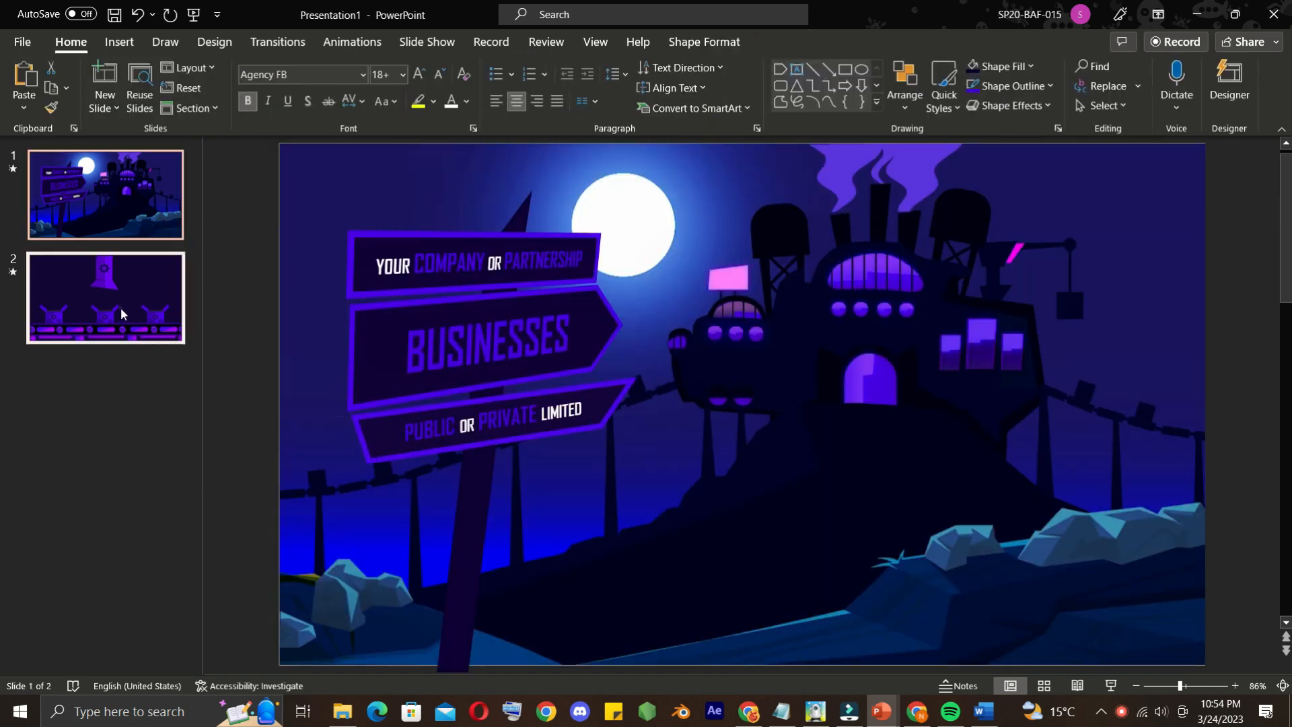
click(121, 315)
key(ctrl+v)
drag(530, 394, 502, 178)
Apply a different 3-D rotation preset to the pasted board on slide 2
click(704, 41)
click(629, 106)
mouse_move(679, 382)
click(741, 456)
Replace the board's text with WHAT IS INDUSTRY, colouring WHAT IS white and setting INDUSTRY to 44 pt
drag(569, 214, 285, 213)
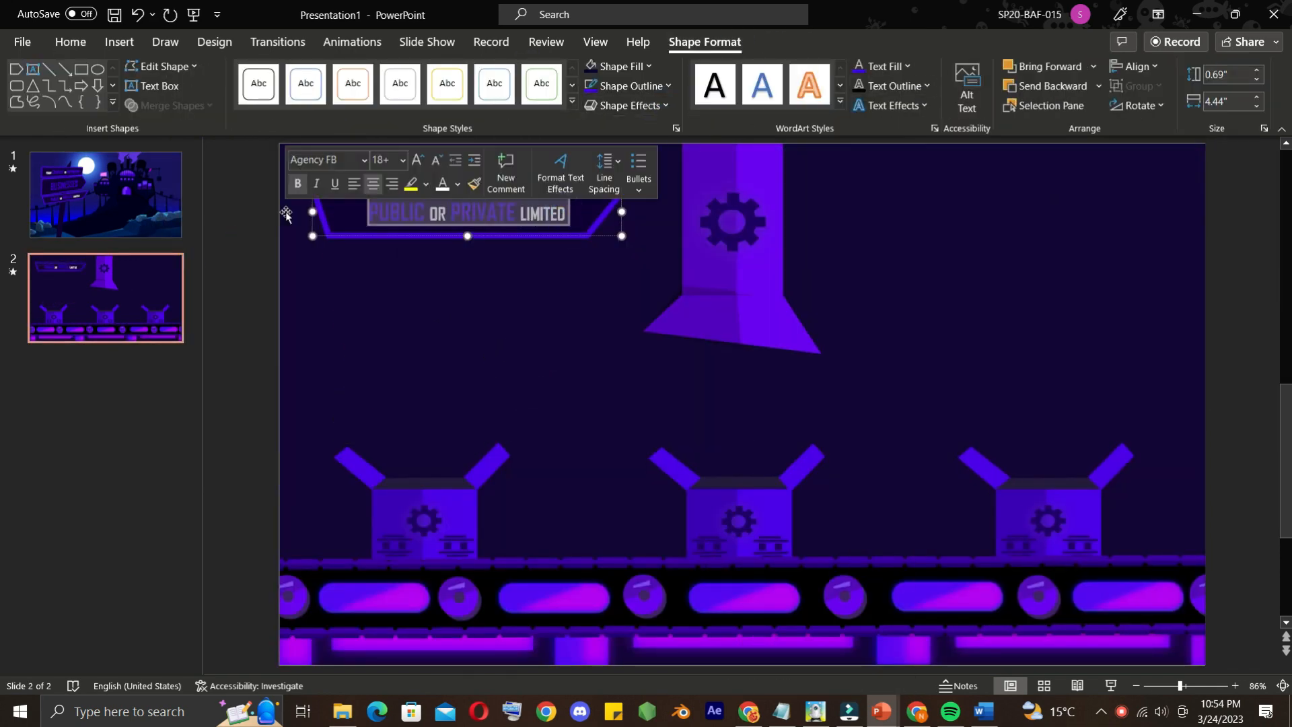
text(What)
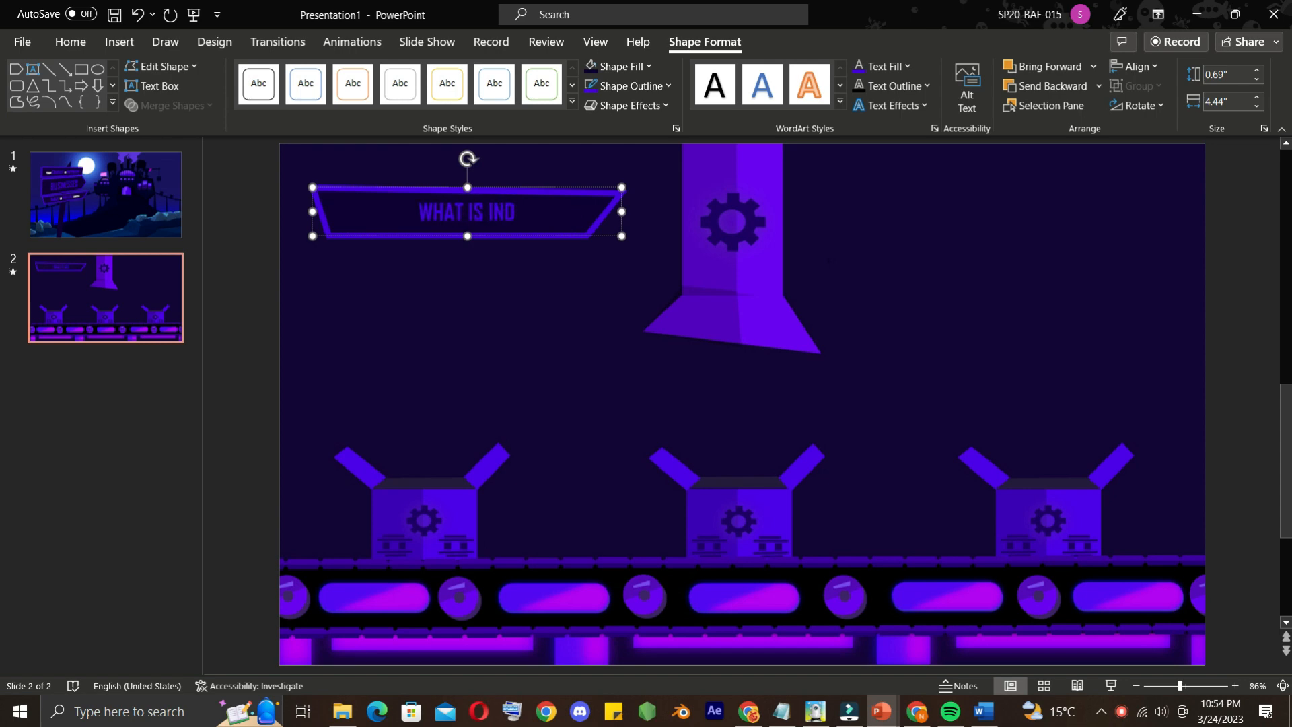
click(91, 47)
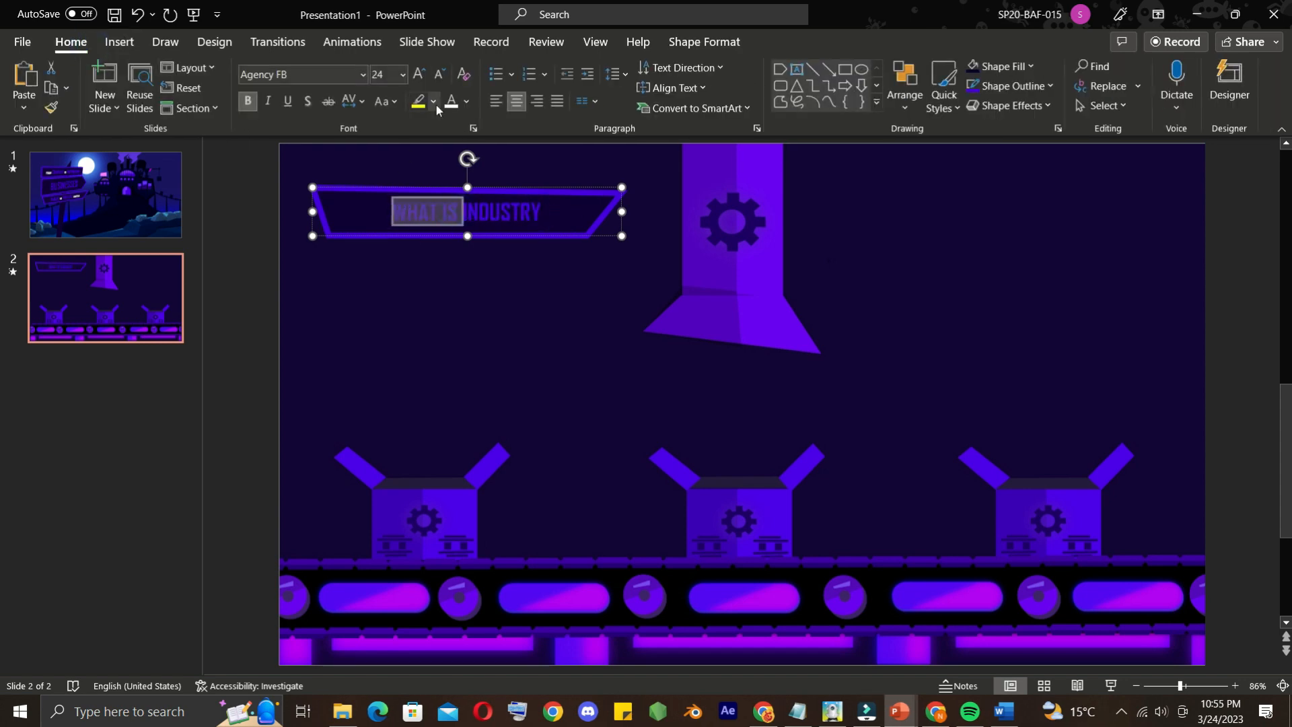
click(403, 74)
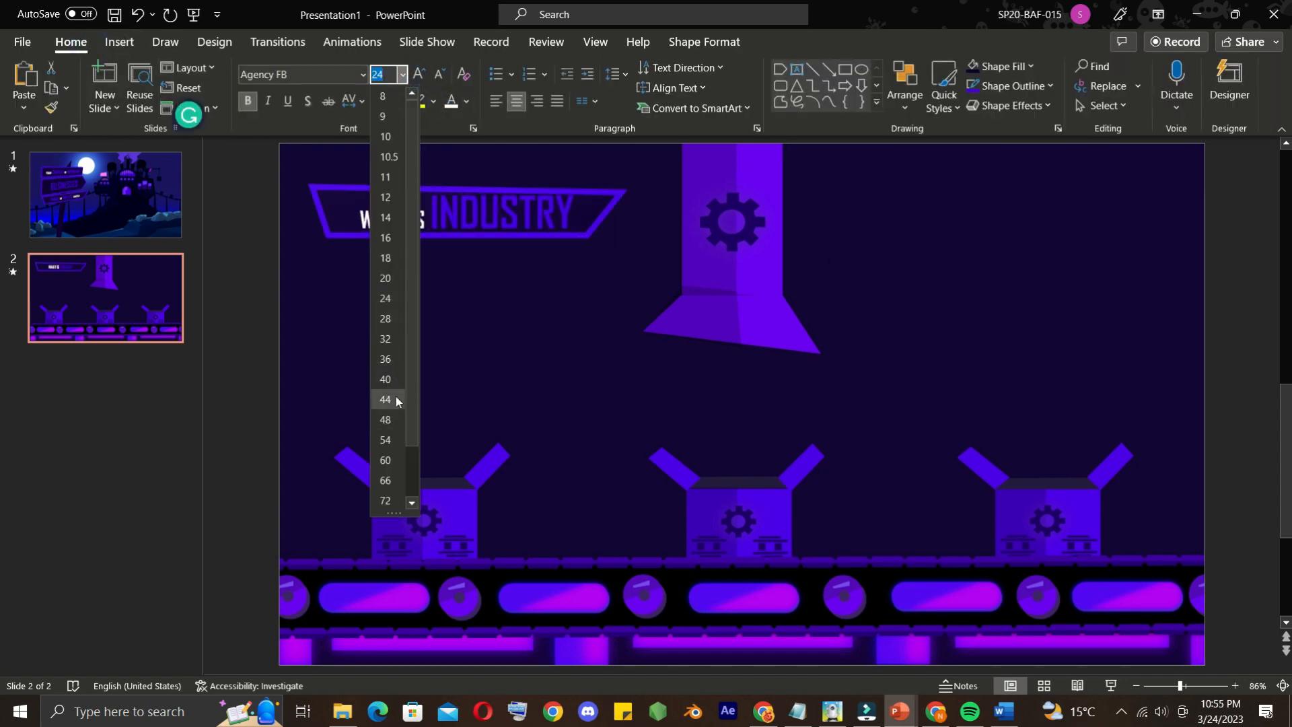
click(396, 398)
Duplicate the WHAT IS INDUSTRY board and place the copy at the slide's upper right, beyond the central chute
click(419, 191)
key(ctrl+v)
drag(515, 182, 999, 179)
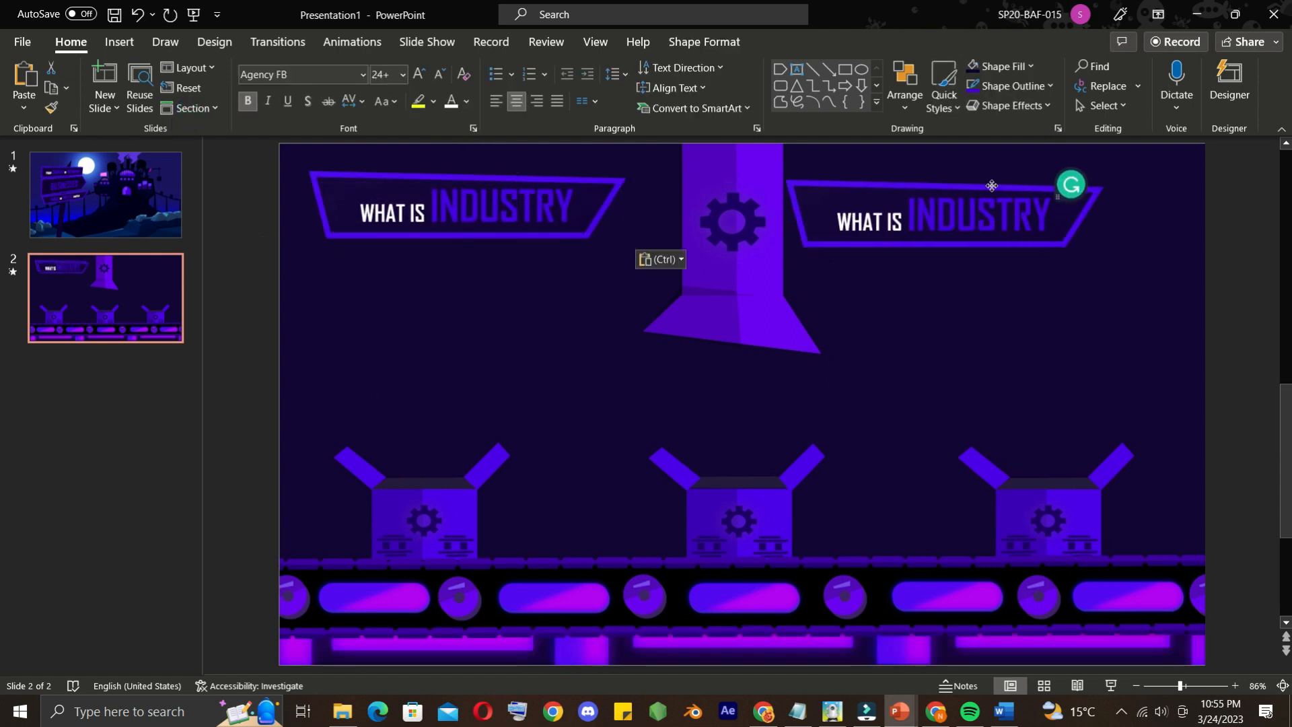
Change the copied board's text to WHAT IS MANUFACTURING and widen the board so the text fits on one line
double_click(986, 205)
text(MANUFACTURING)
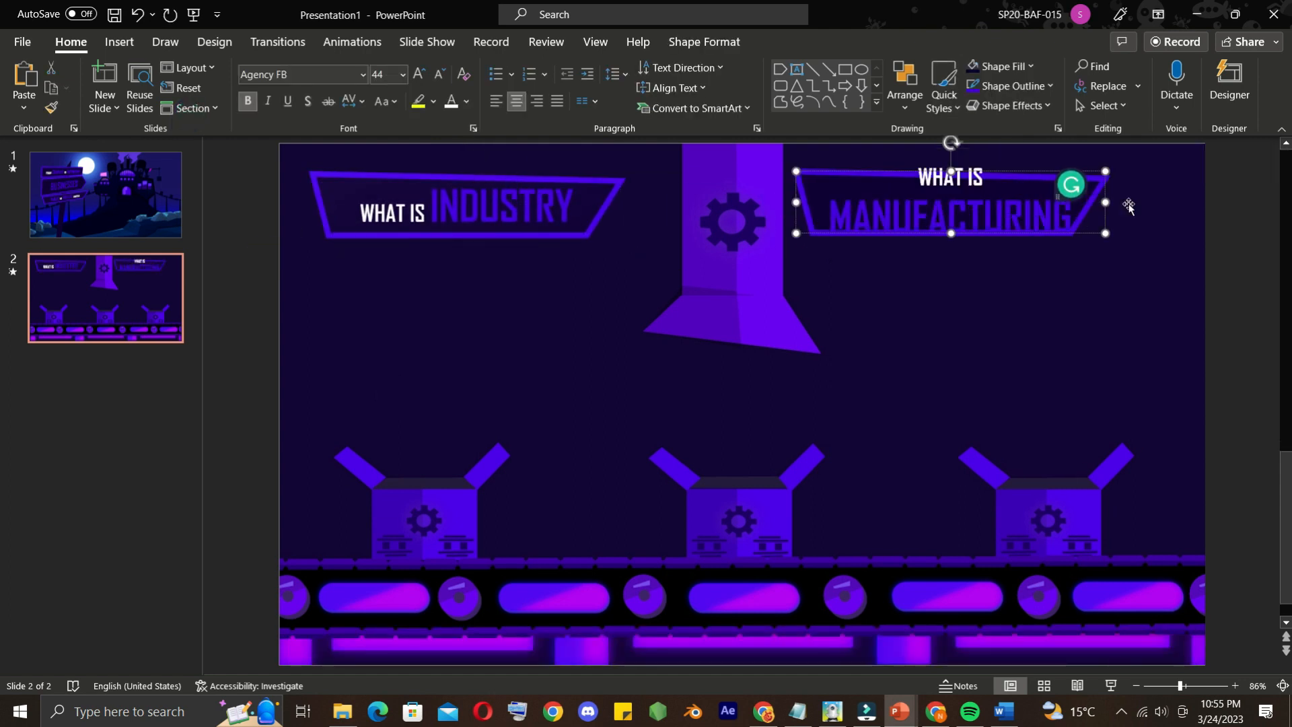
drag(1107, 203, 1184, 204)
click(511, 323)
click(268, 259)
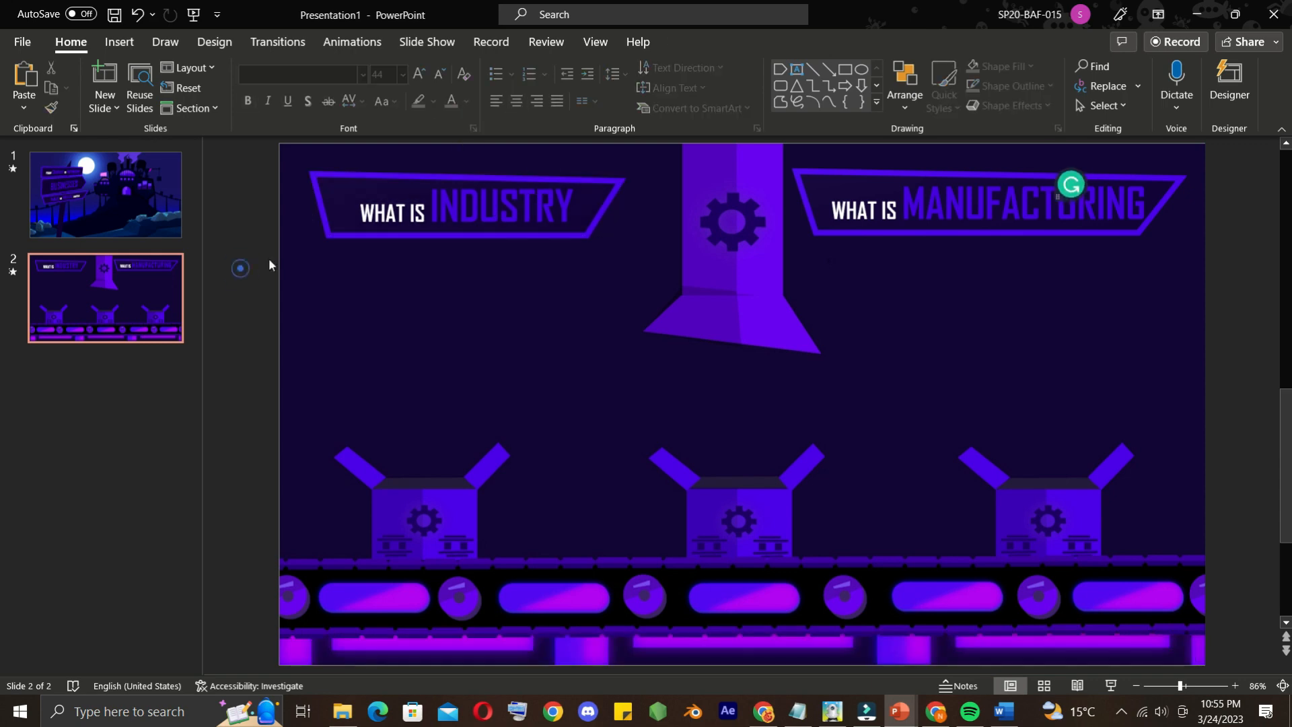
Copy the industry definition from the Word document and paste it onto slide 2 in PowerPoint
click(1004, 712)
right_click(314, 281)
click(347, 329)
click(1228, 407)
key(ctrl+v)
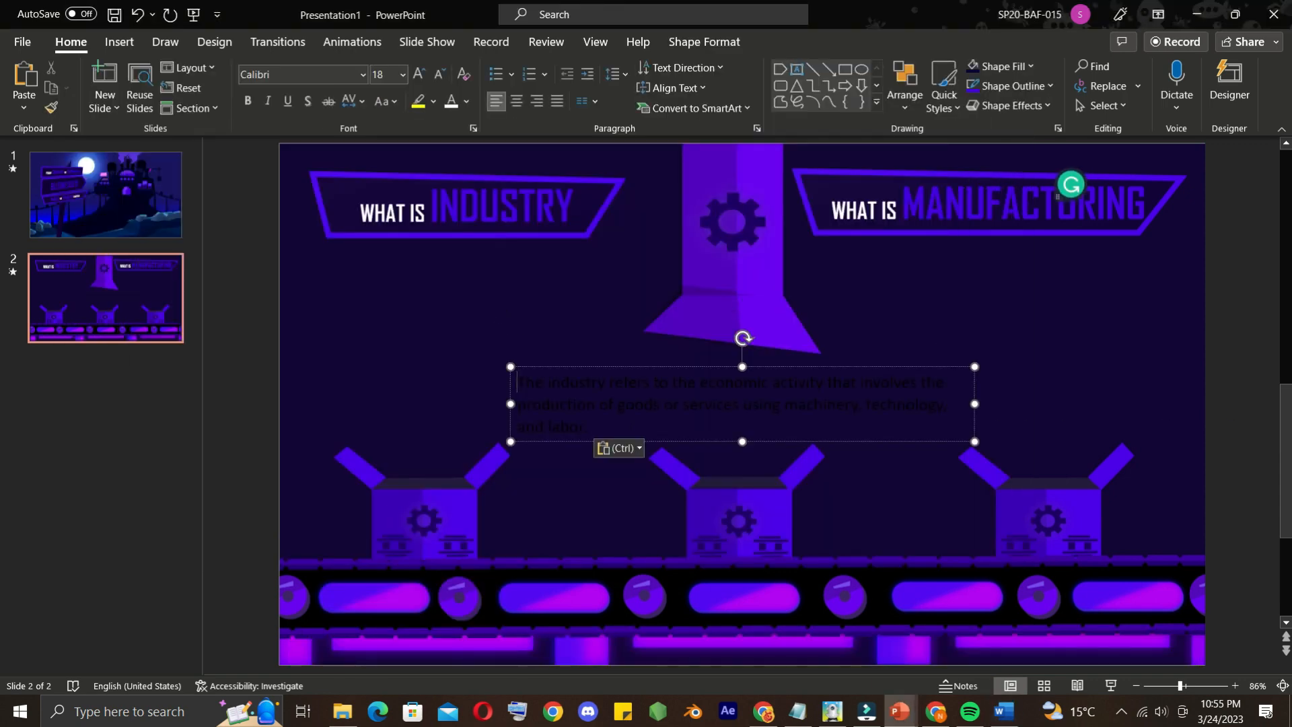
Format the pasted industry definition as white text in the Agency FB font
drag(592, 428, 521, 380)
click(451, 101)
click(363, 75)
scroll(317, 179, down, 10)
scroll(315, 176, up, 15)
click(315, 176)
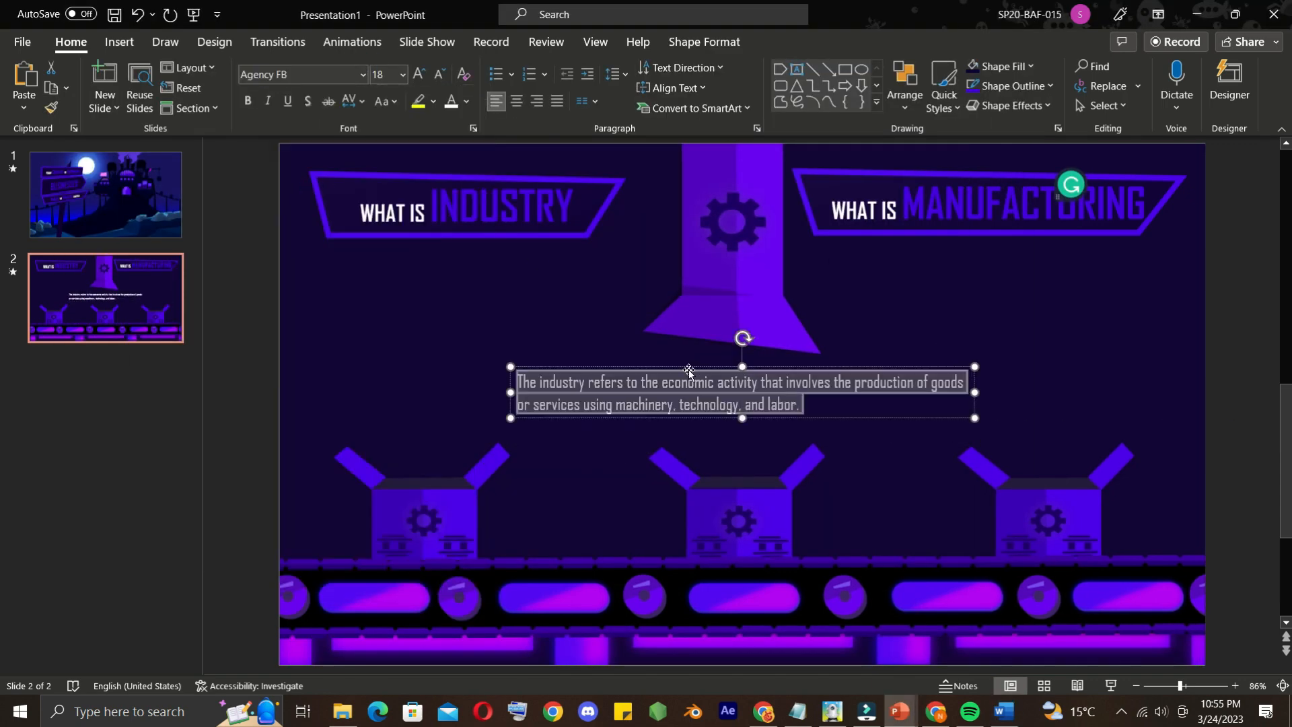
Narrow the industry definition's text box and place it, with centred text, beneath the WHAT IS INDUSTRY board
drag(737, 291, 605, 292)
drag(462, 337, 482, 322)
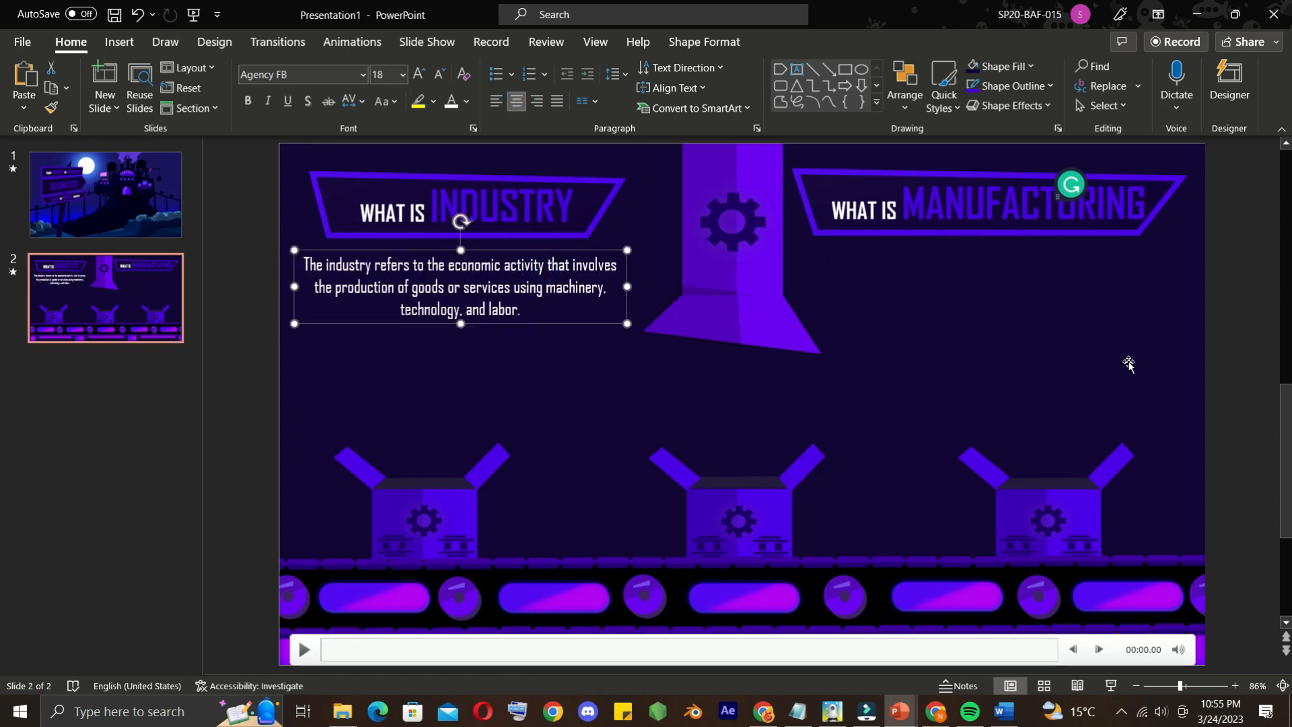
click(1230, 401)
Copy the manufacturing definition from the Word document and paste it onto slide 2 in PowerPoint
click(1003, 711)
double_click(253, 345)
key(ctrl+c)
key(alt+Tab)
key(ctrl+v)
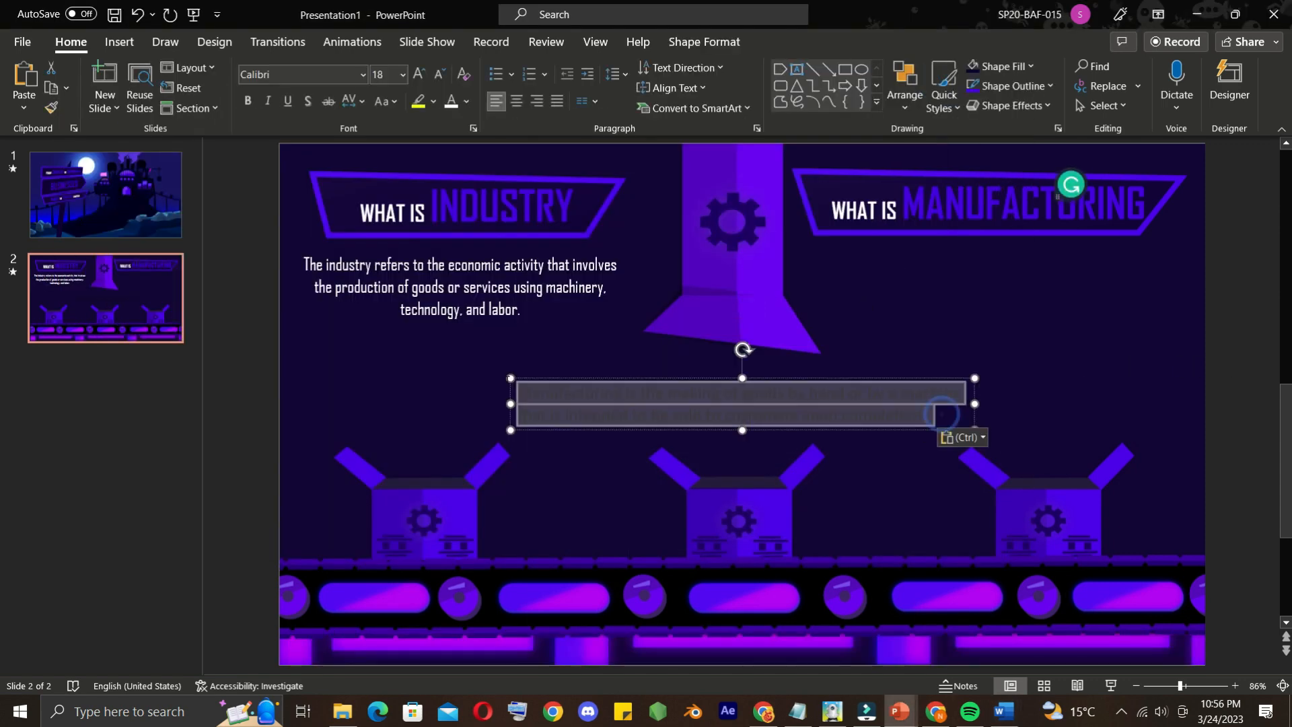
Format the manufacturing definition as centred white Agency FB text in a narrower box beneath the WHAT IS MANUFACTURING board
click(363, 74)
click(280, 193)
click(975, 404)
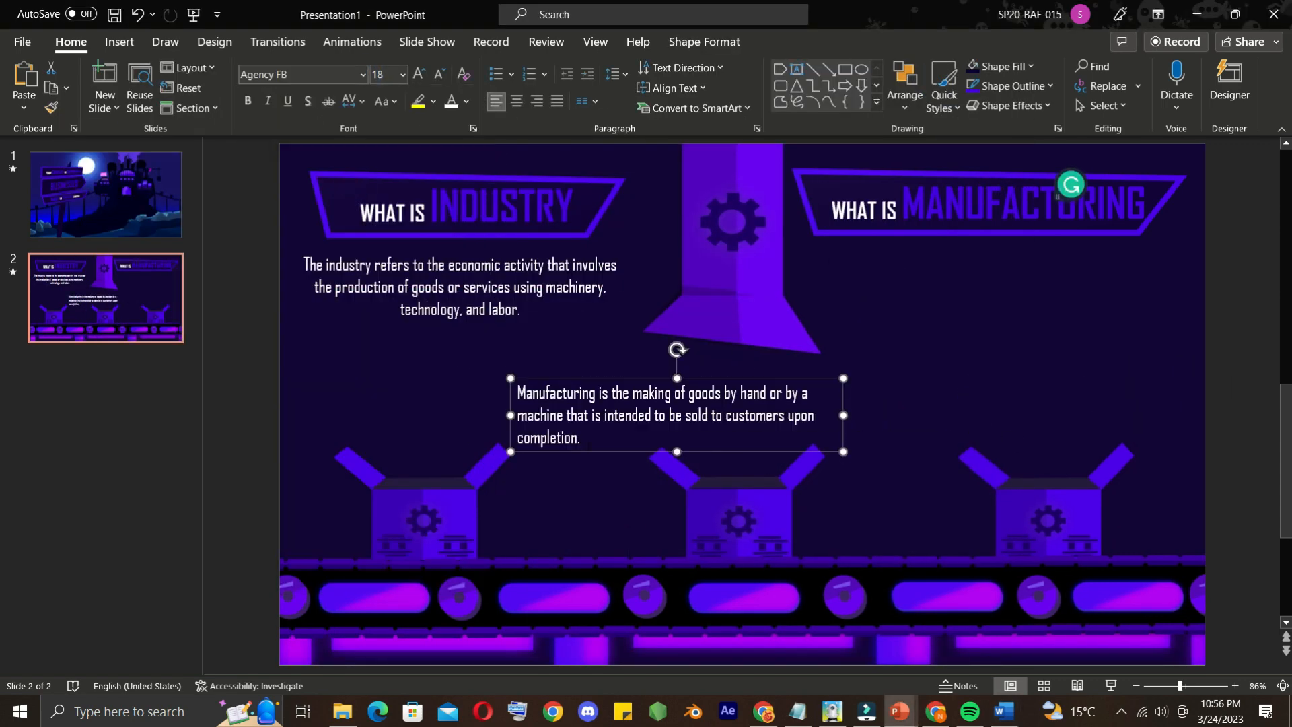
key(ctrl+e)
drag(710, 379, 1032, 249)
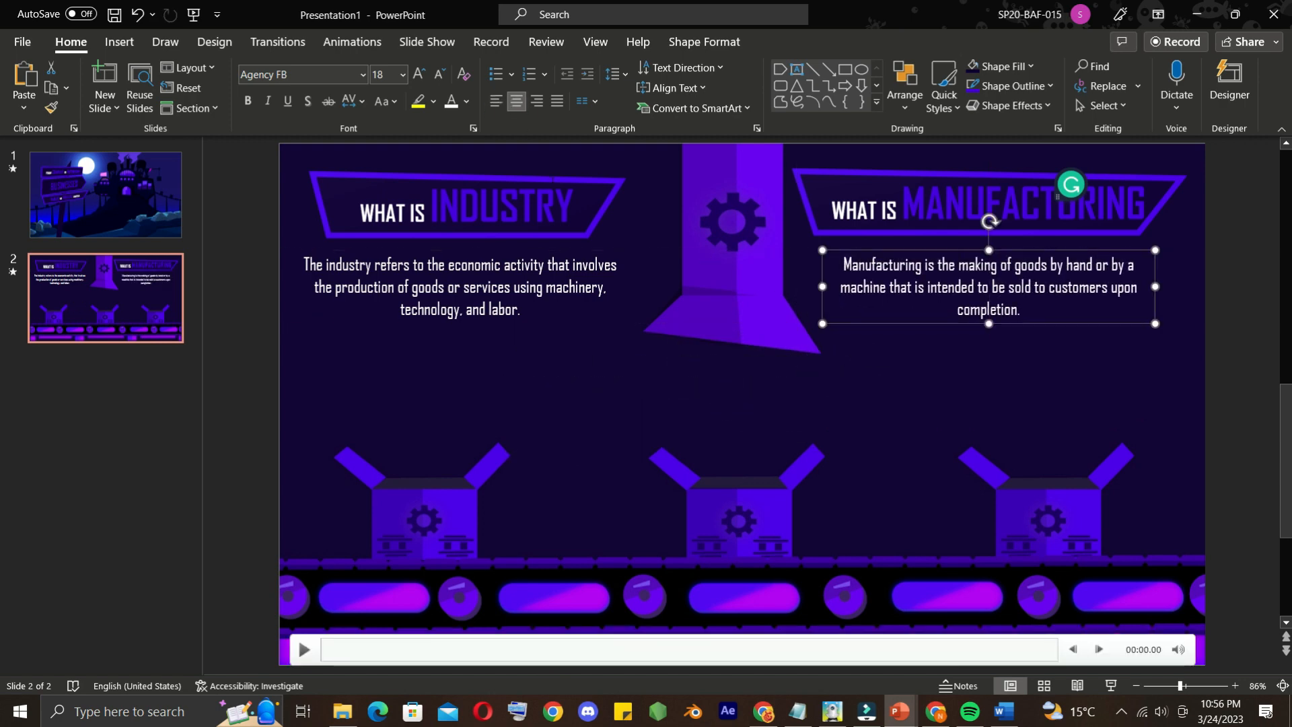
Animate the WHAT IS INDUSTRY board with Bounce and the industry definition with Float In
click(608, 205)
click(715, 49)
click(364, 43)
click(295, 88)
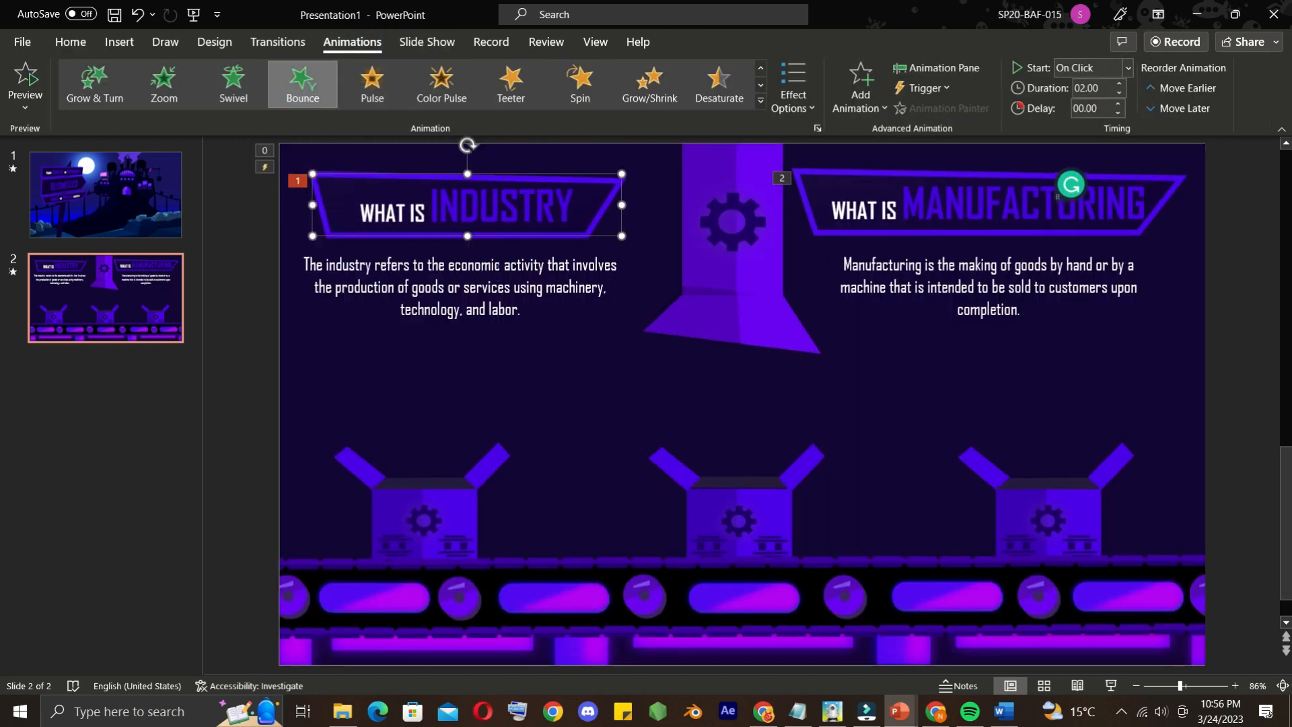
click(431, 270)
click(372, 87)
Animate the WHAT IS MANUFACTURING board with Bounce and the manufacturing definition with Float In
click(806, 203)
click(309, 86)
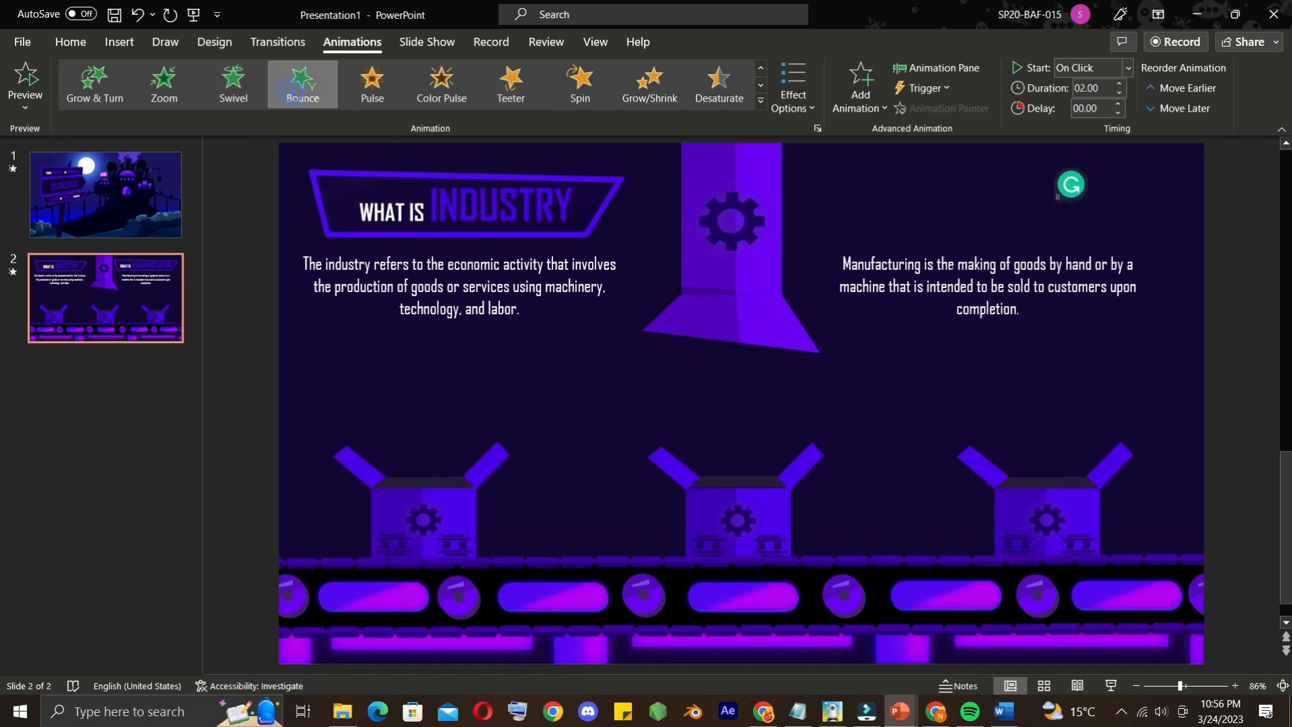
click(967, 267)
click(371, 88)
Set slide 2's background video to start automatically and preview the slide in the slide show
right_click(840, 357)
click(897, 477)
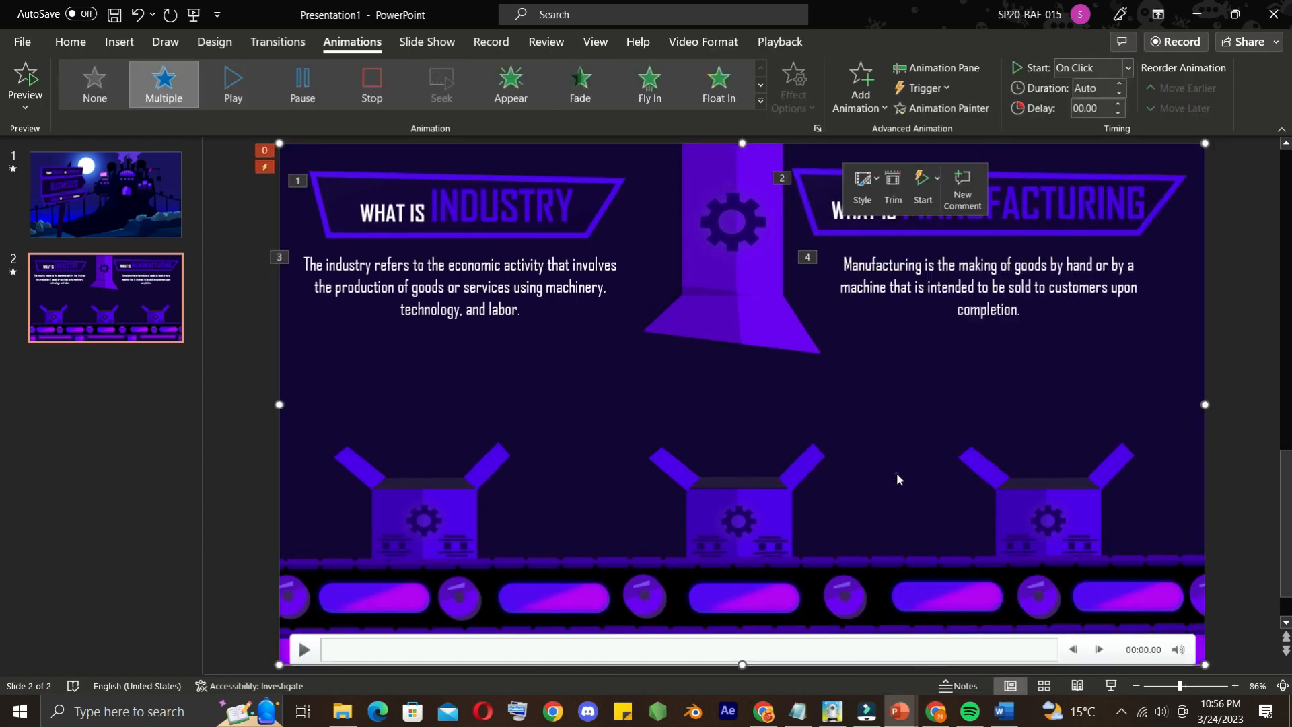
click(770, 42)
click(526, 68)
click(460, 101)
click(1240, 425)
click(1125, 685)
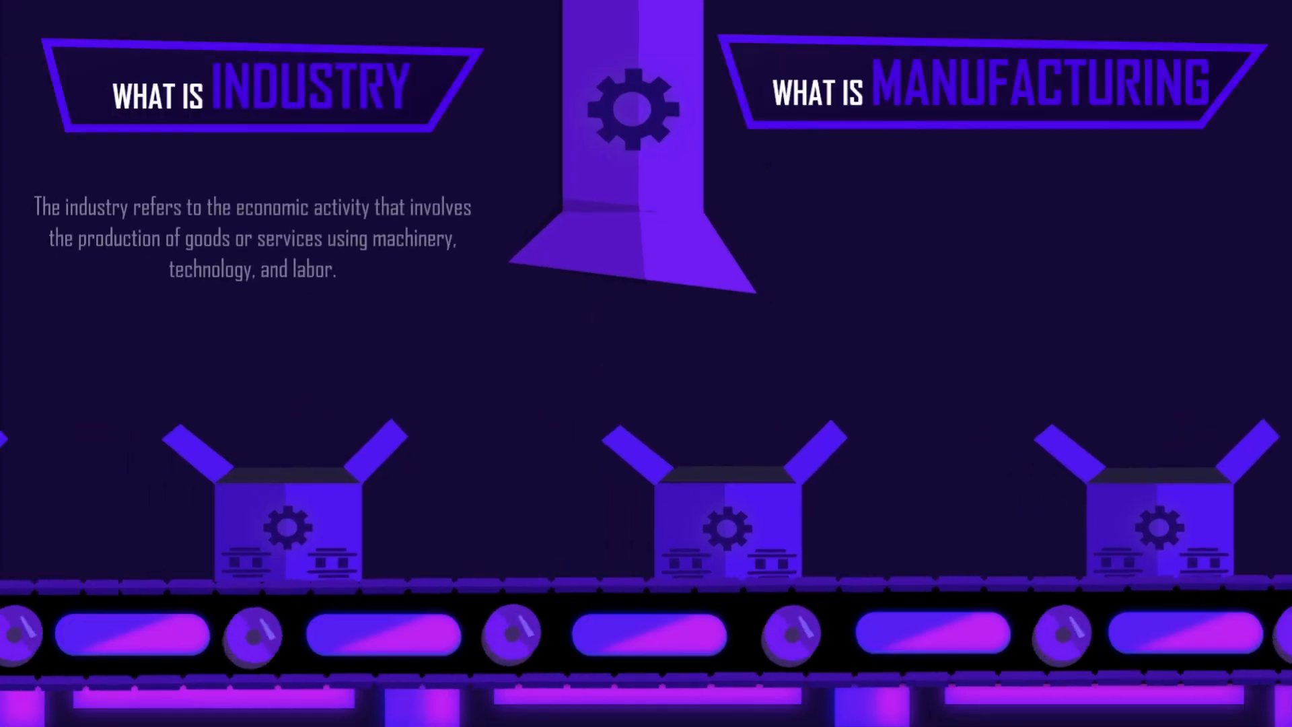
key(Escape)
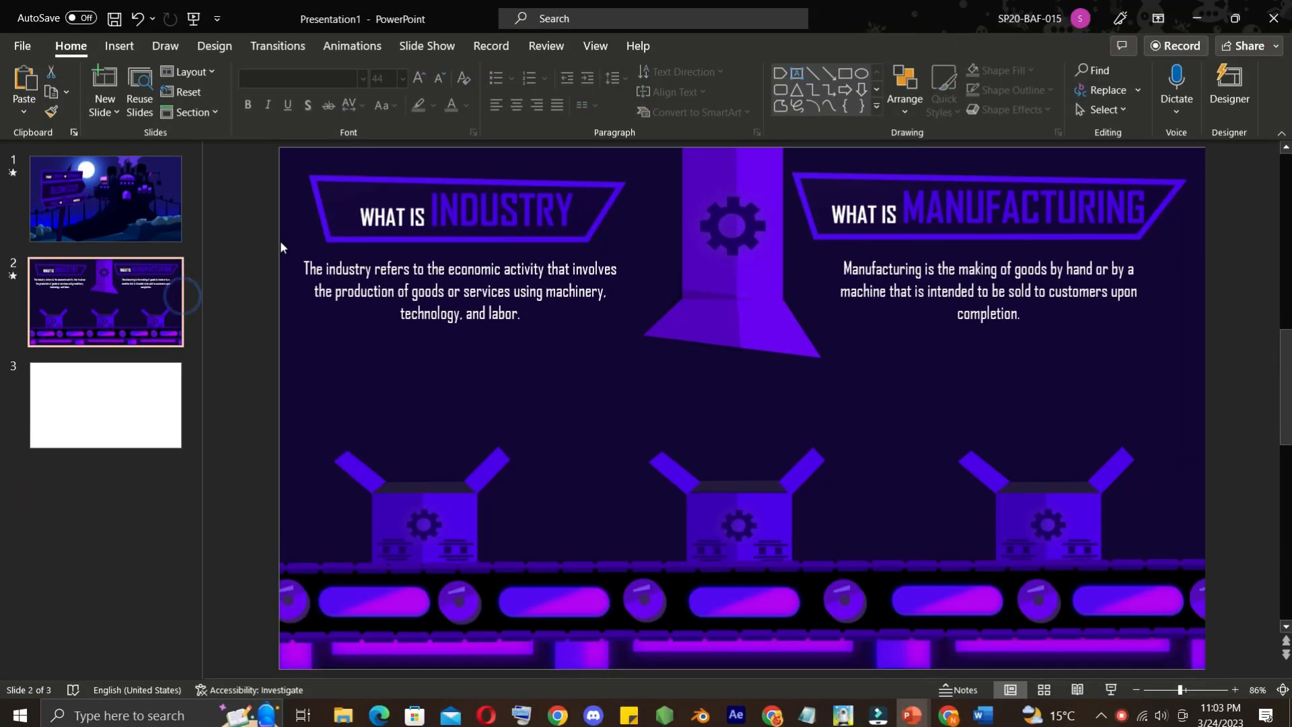
Clear slide 3's placeholders, insert the conveyor-belt video from the For Video folder and scale it to fill the slide
click(404, 216)
click(114, 392)
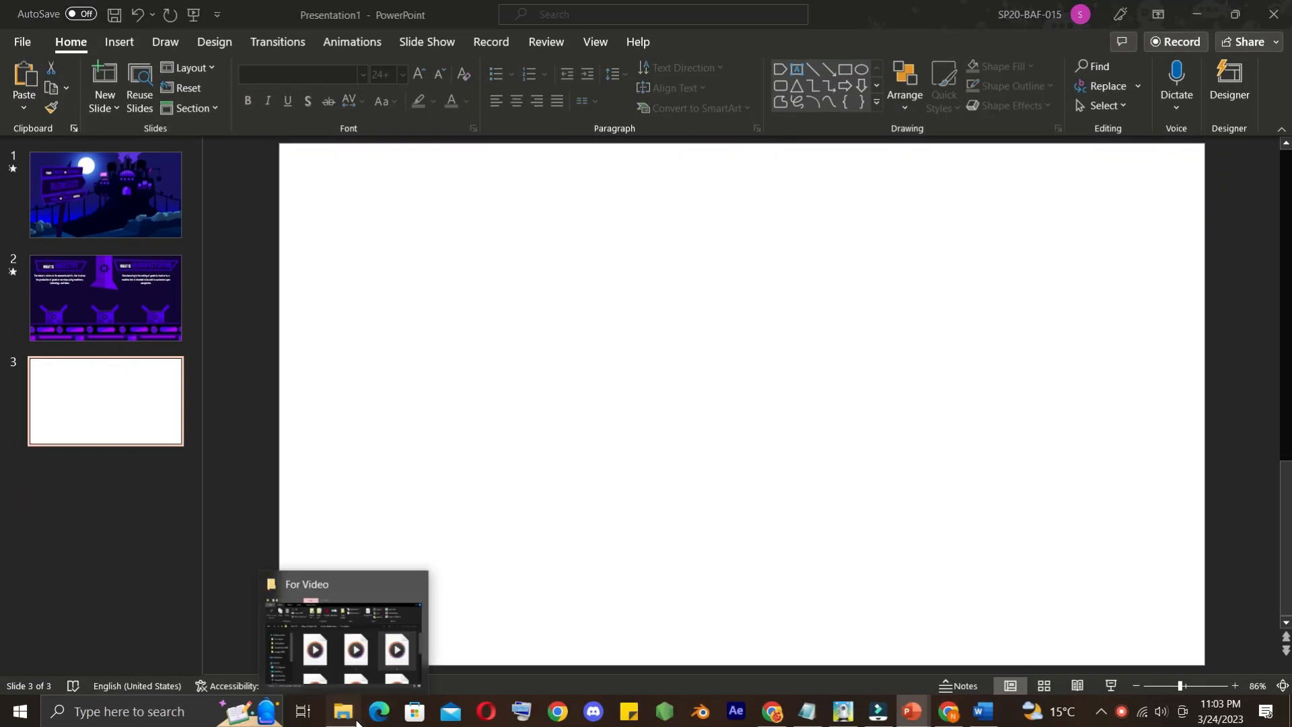
click(345, 715)
drag(1190, 400, 546, 453)
drag(943, 493, 1174, 197)
click(779, 42)
Copy the WHAT IS INDUSTRY board from slide 2 to the top of slide 3 and stretch it to about 12.4" wide
click(105, 298)
click(148, 390)
key(ctrl+v)
drag(760, 178, 754, 162)
Edit the wide board's points so its lower corners sit closer to the board's outer ends
click(713, 41)
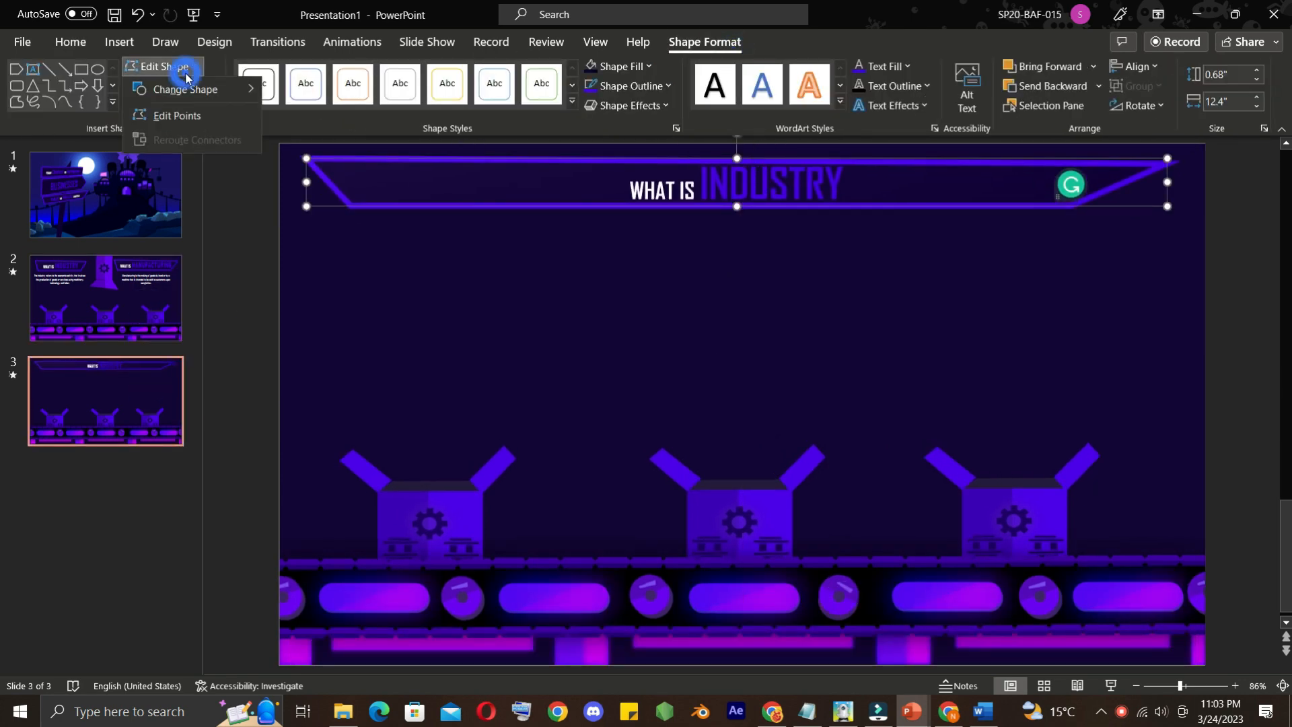
click(177, 115)
drag(351, 205, 318, 206)
Replace the wide board's text with the Word heading WHAT IS MANUFACTURING AND HOW HAS IT EVOLVED OVER TIME?
key(alt+Tab)
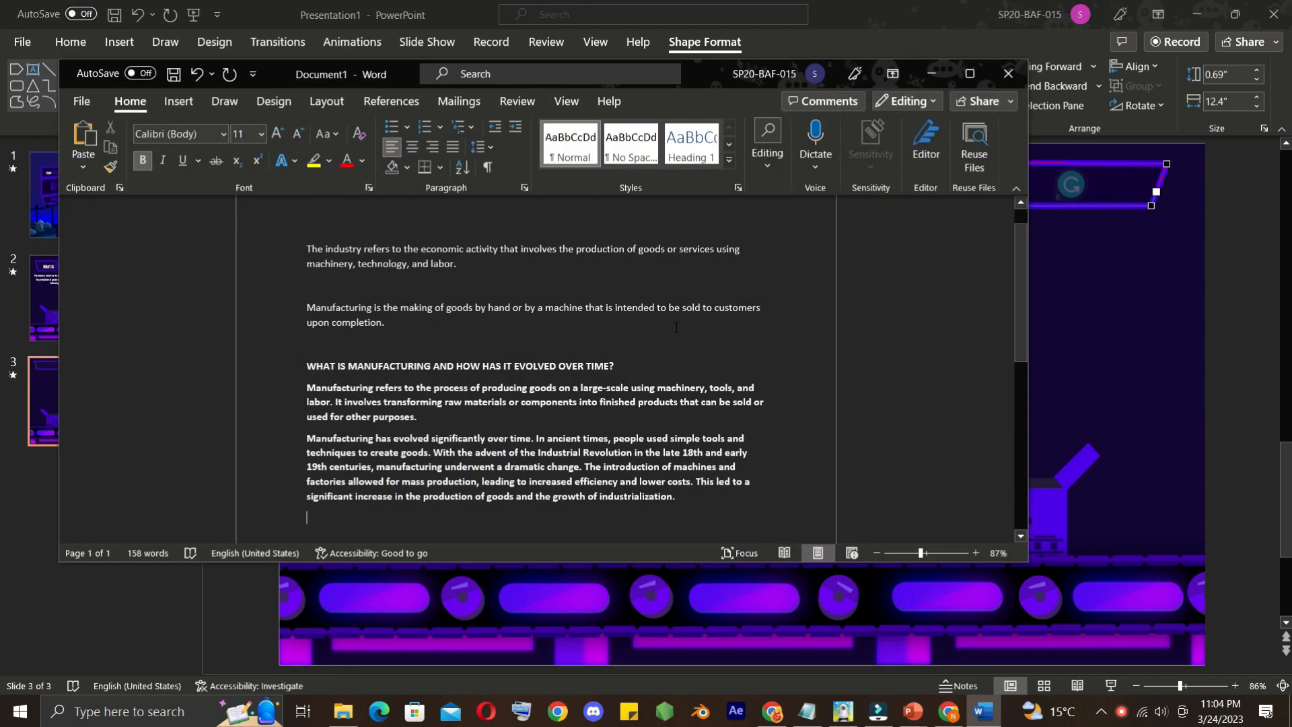
click(930, 74)
key(ctrl+v)
Set the slide 3 heading in Agency FB and remove the bold from WHAT IS
click(562, 188)
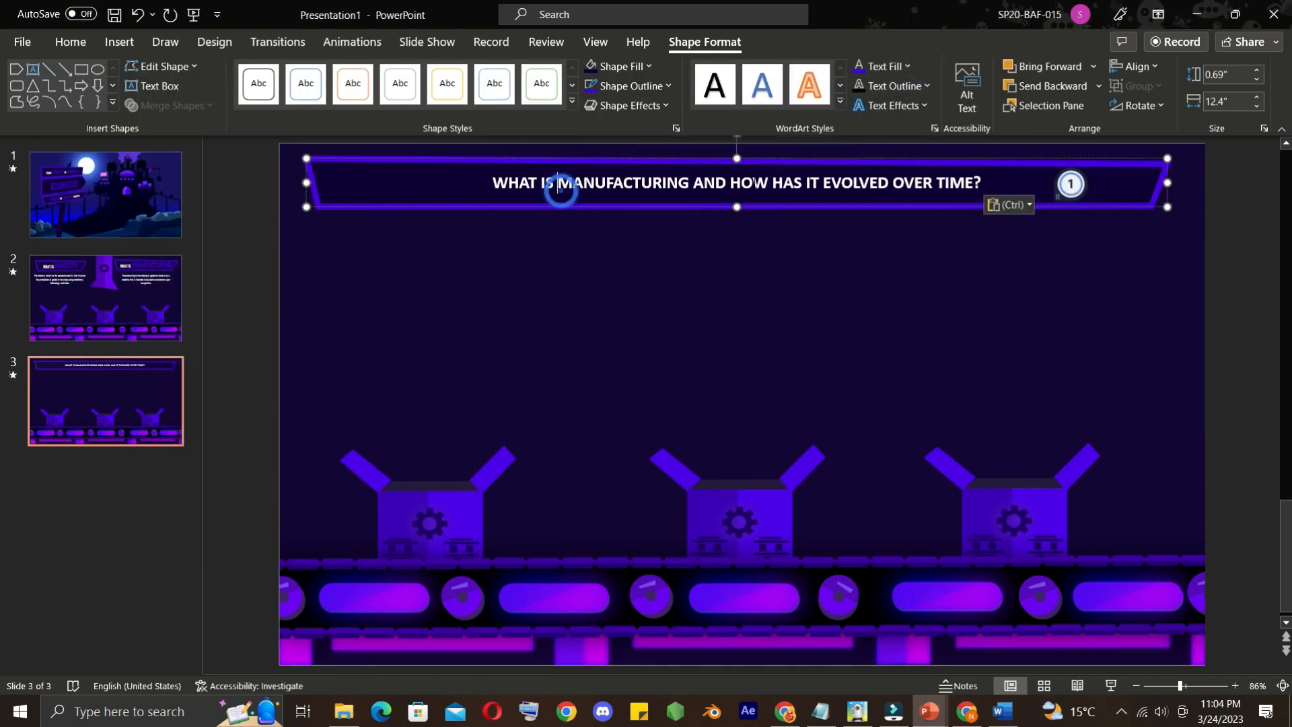
click(71, 42)
click(363, 74)
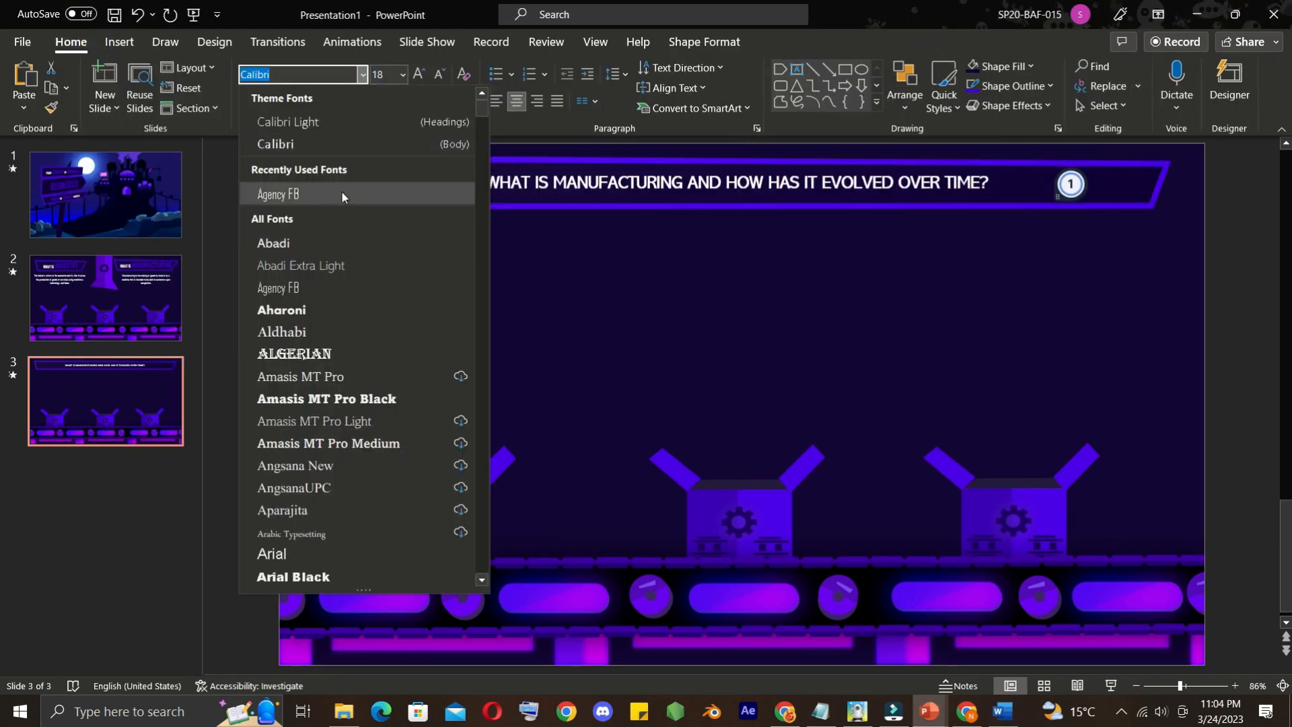
click(341, 192)
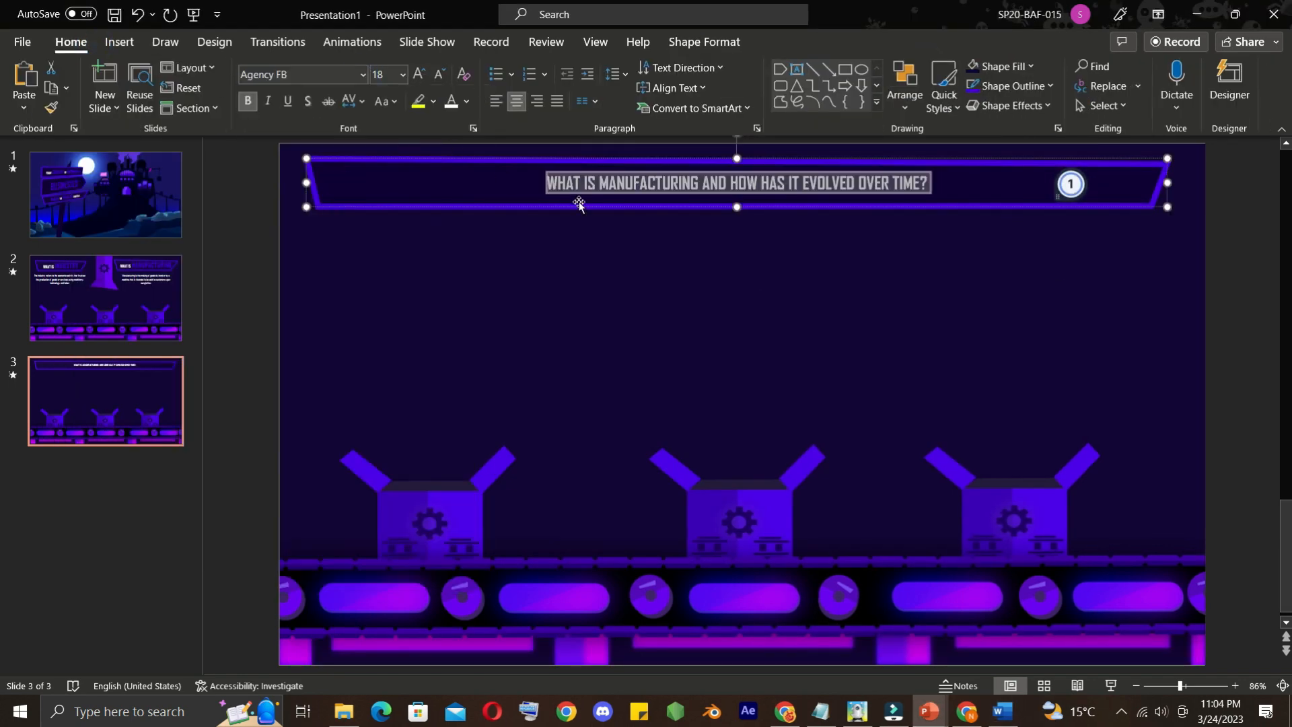
Enlarge MANUFACTURING and EVOLVED OVER TIME? in the slide 3 heading to 44 pt
click(403, 74)
click(634, 176)
click(402, 74)
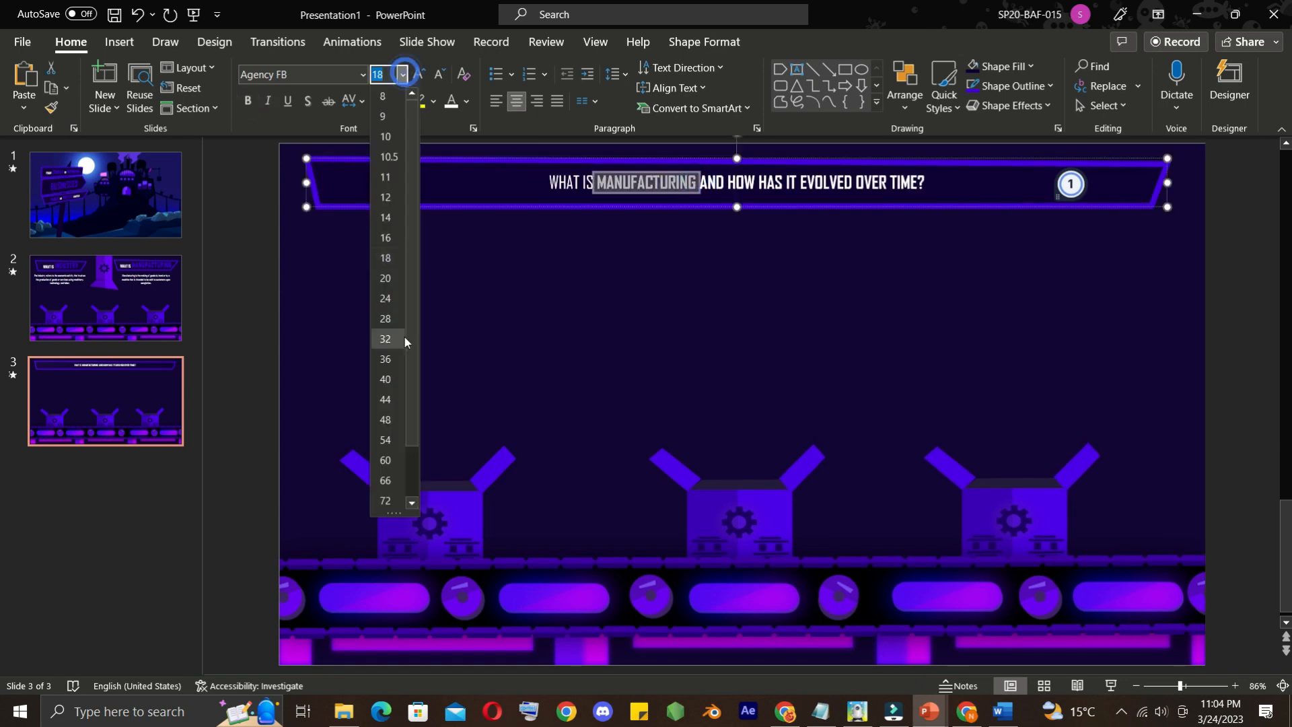
click(385, 359)
drag(868, 192, 996, 192)
click(402, 74)
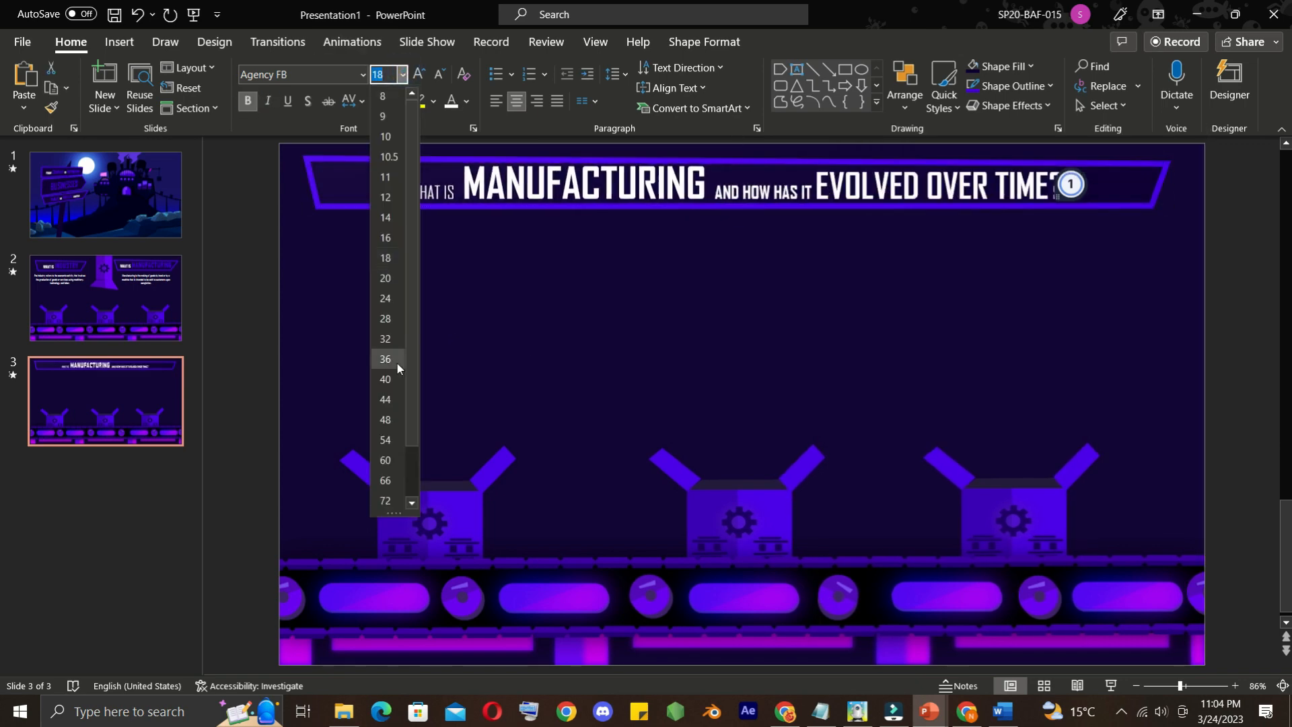
click(385, 399)
Colour MANUFACTURING and EVOLVED OVER TIME? in the slide 3 heading purple
click(467, 101)
click(454, 303)
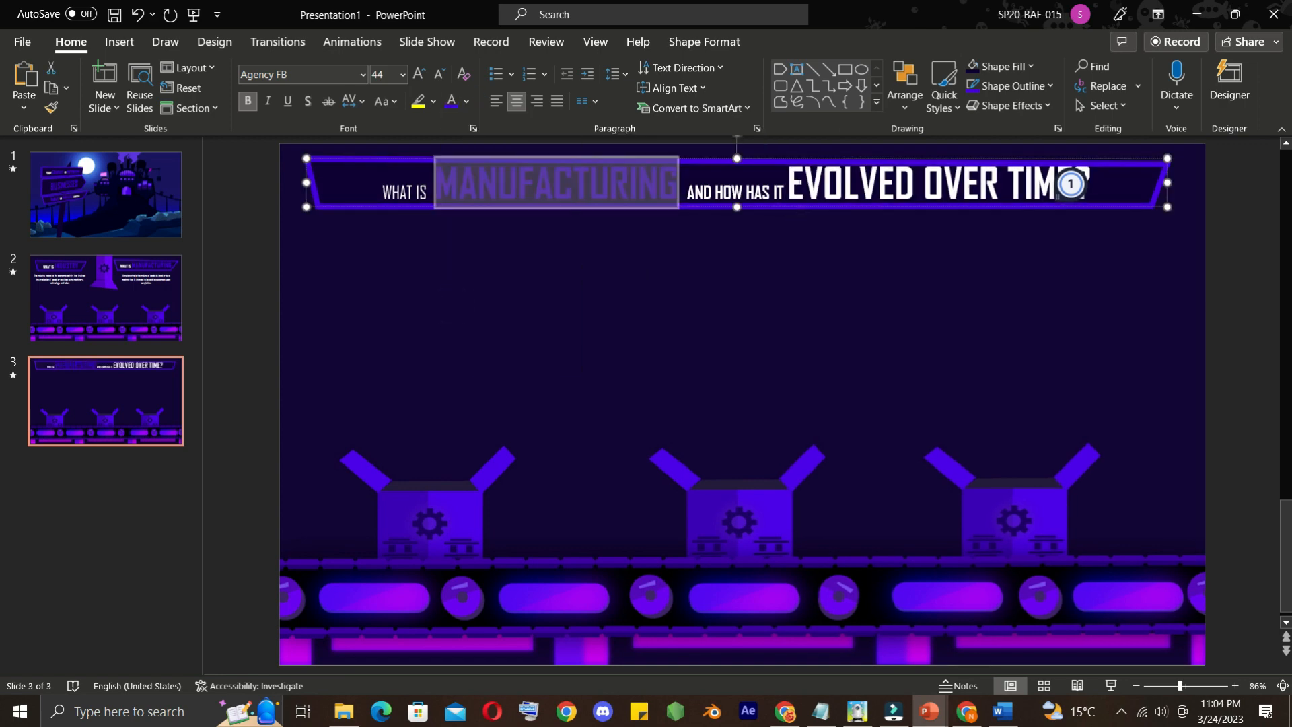
drag(787, 183, 1091, 183)
click(451, 101)
Set WHAT IS and AND HOW HAS IT to 28 pt and remove the bold from AND HOW HAS IT
drag(381, 193, 428, 194)
click(403, 74)
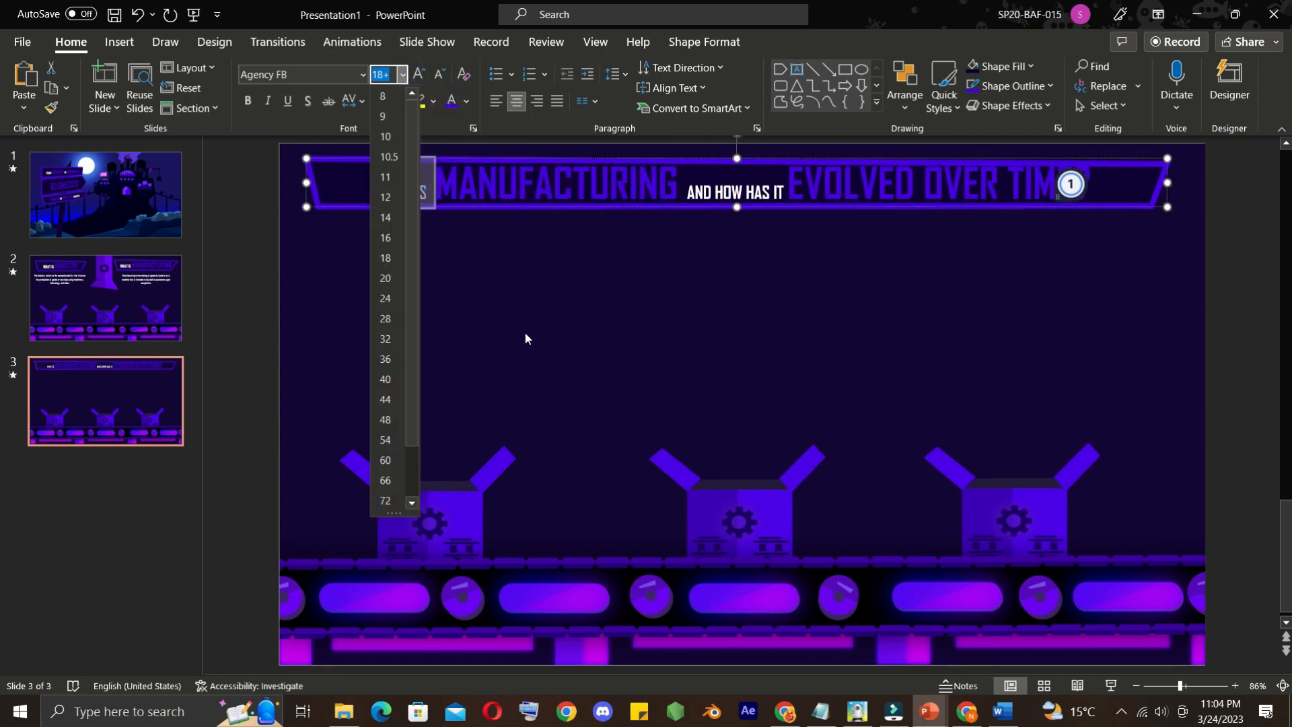
click(386, 319)
click(402, 74)
click(387, 316)
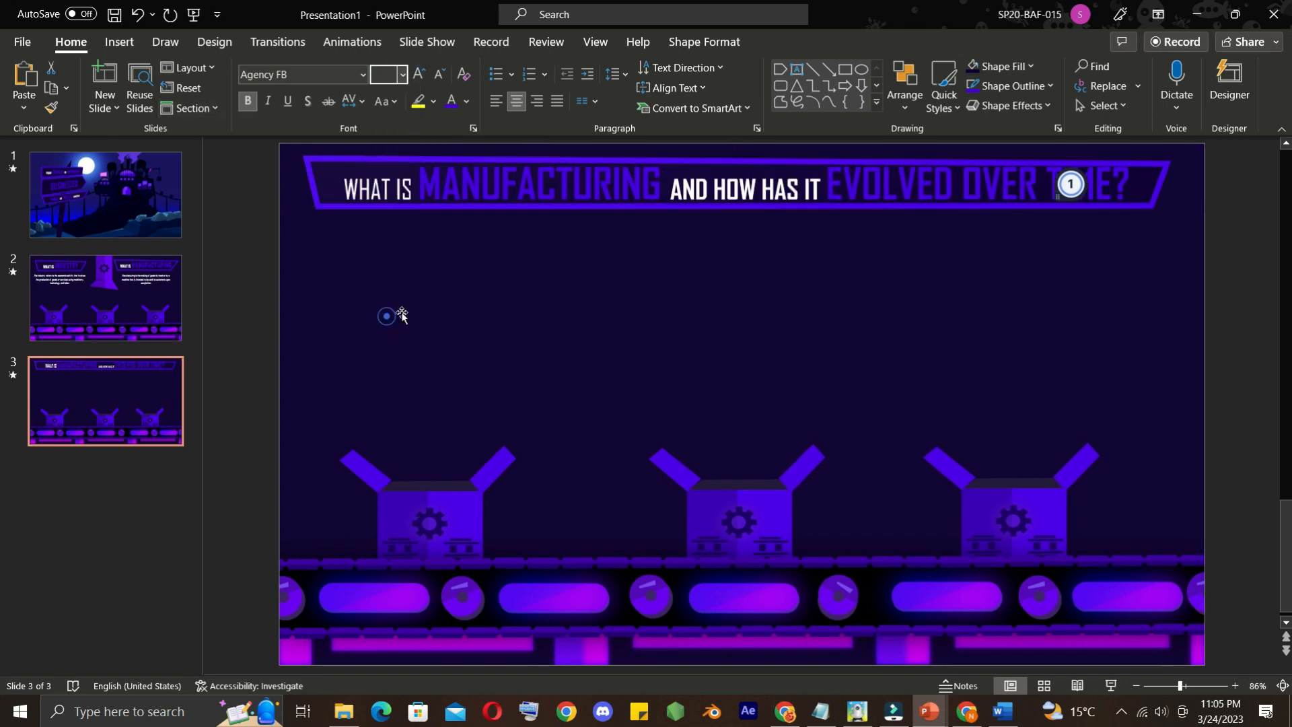
click(252, 103)
click(260, 292)
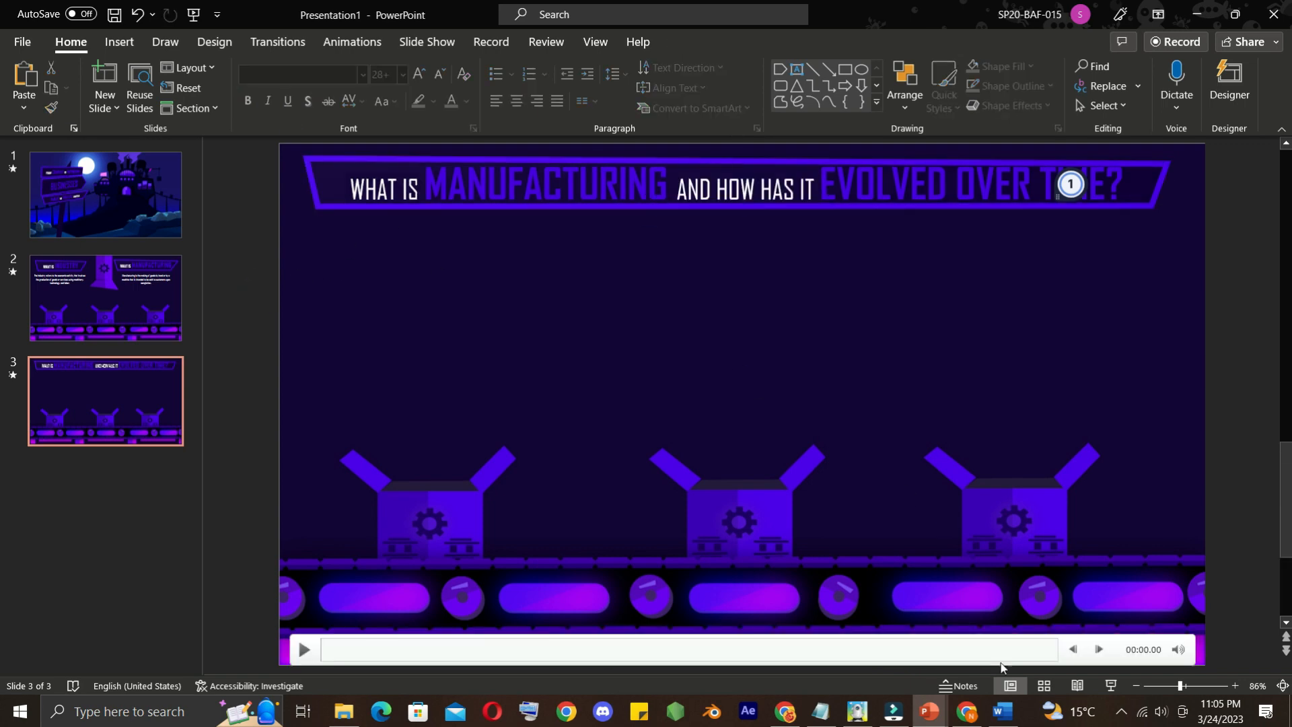
Copy the paragraph starting "Manufacturing refers to the process" from the Word document and paste it onto slide 3 in PowerPoint
click(1003, 710)
click(502, 436)
drag(413, 418, 308, 391)
right_click(321, 397)
click(362, 122)
click(1206, 385)
key(ctrl+v)
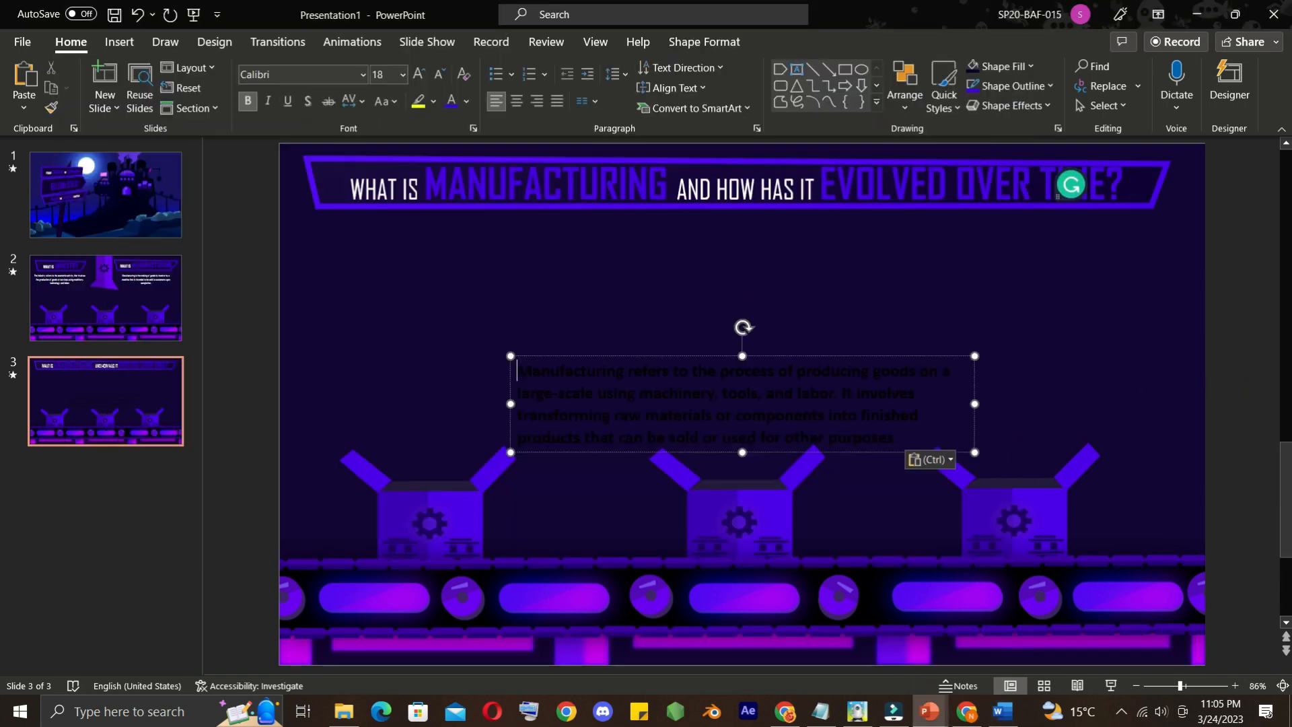
Move the pasted paragraph to the left beneath the slide 3 heading and colour its text white
drag(455, 237, 454, 237)
drag(715, 319, 333, 249)
click(467, 102)
click(456, 145)
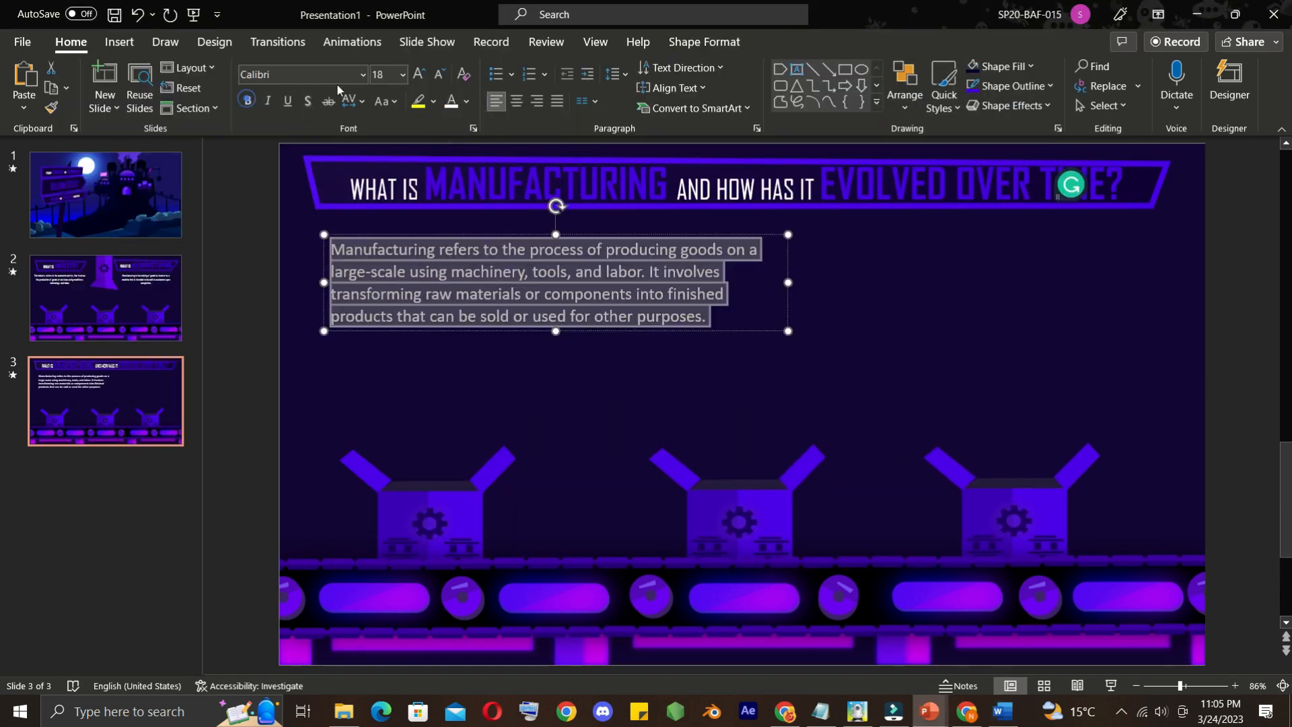
Set the paragraph on slide 3 to non-bold Agency FB and widen its text box to match the heading
click(362, 75)
scroll(355, 161, down, 8)
scroll(354, 162, up, 8)
click(341, 196)
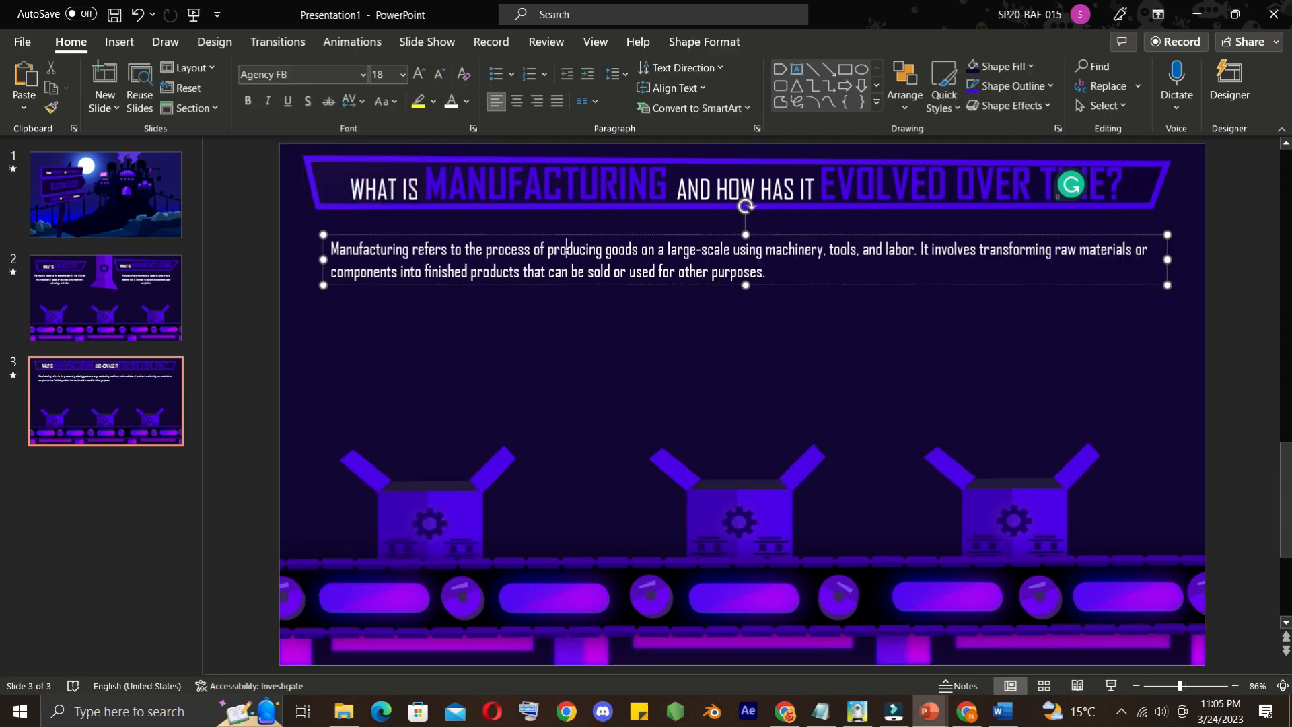
Copy the paragraph starting "Manufacturing has evolved significantly over time" from the Word document and paste it as a separate text box on slide 3 in PowerPoint
key(alt+Tab)
drag(676, 498, 308, 440)
right_click(317, 450)
click(365, 179)
key(alt+Tab)
key(ctrl+v)
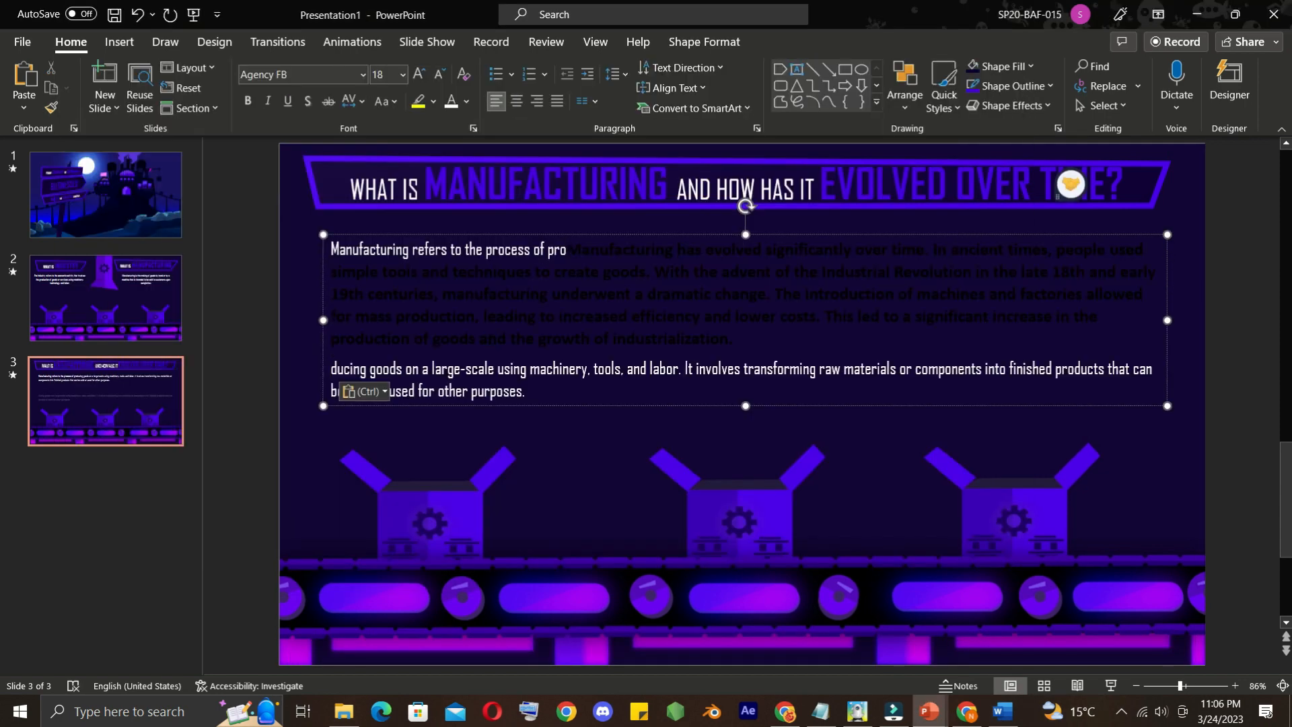
key(ctrl+z)
click(472, 377)
key(ctrl+v)
Colour the pasted "Manufacturing has evolved" paragraph white and set its font to Agency FB
drag(922, 467, 499, 306)
click(451, 101)
click(363, 75)
scroll(346, 192, down, 8)
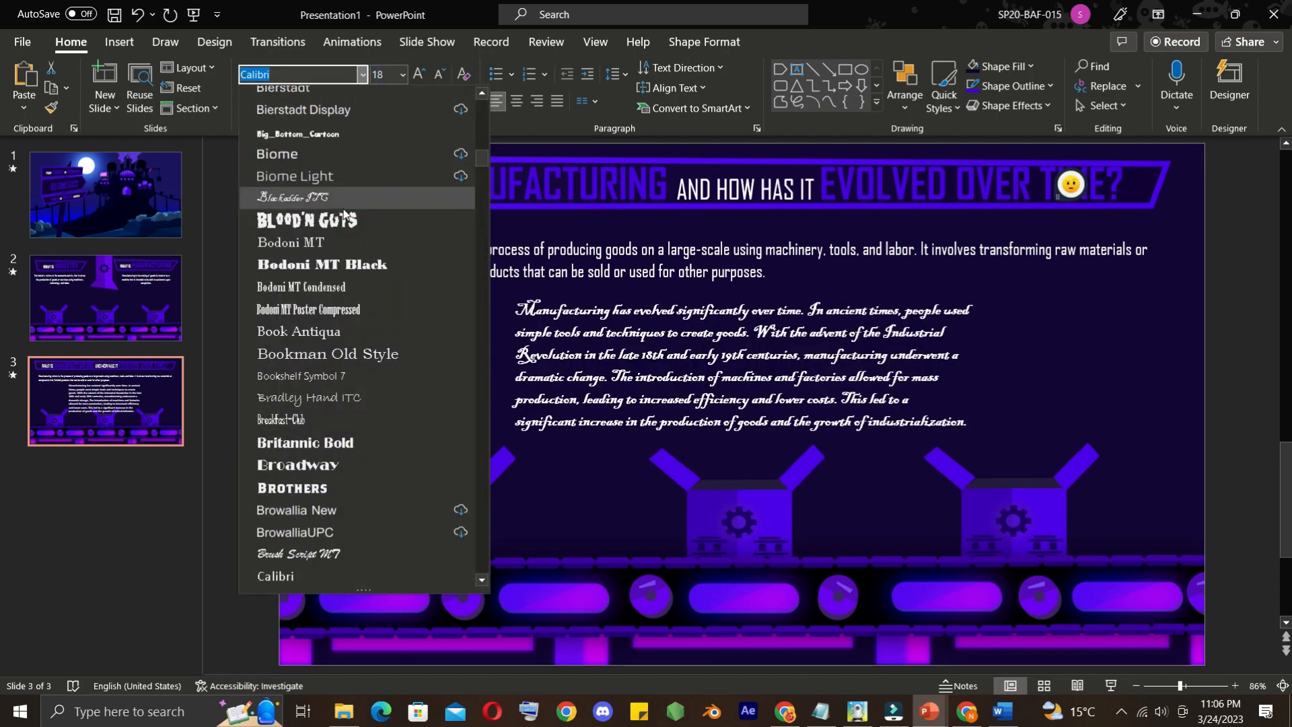
scroll(345, 191, up, 8)
click(345, 193)
Widen the "Manufacturing has evolved" text box to match the first paragraph and place it directly beneath it
drag(507, 365, 339, 363)
drag(975, 353, 1162, 353)
drag(562, 294, 547, 284)
Apply an animation to the slide 3 heading and Float In to both paragraphs beneath it
click(542, 259)
click(522, 185)
click(704, 43)
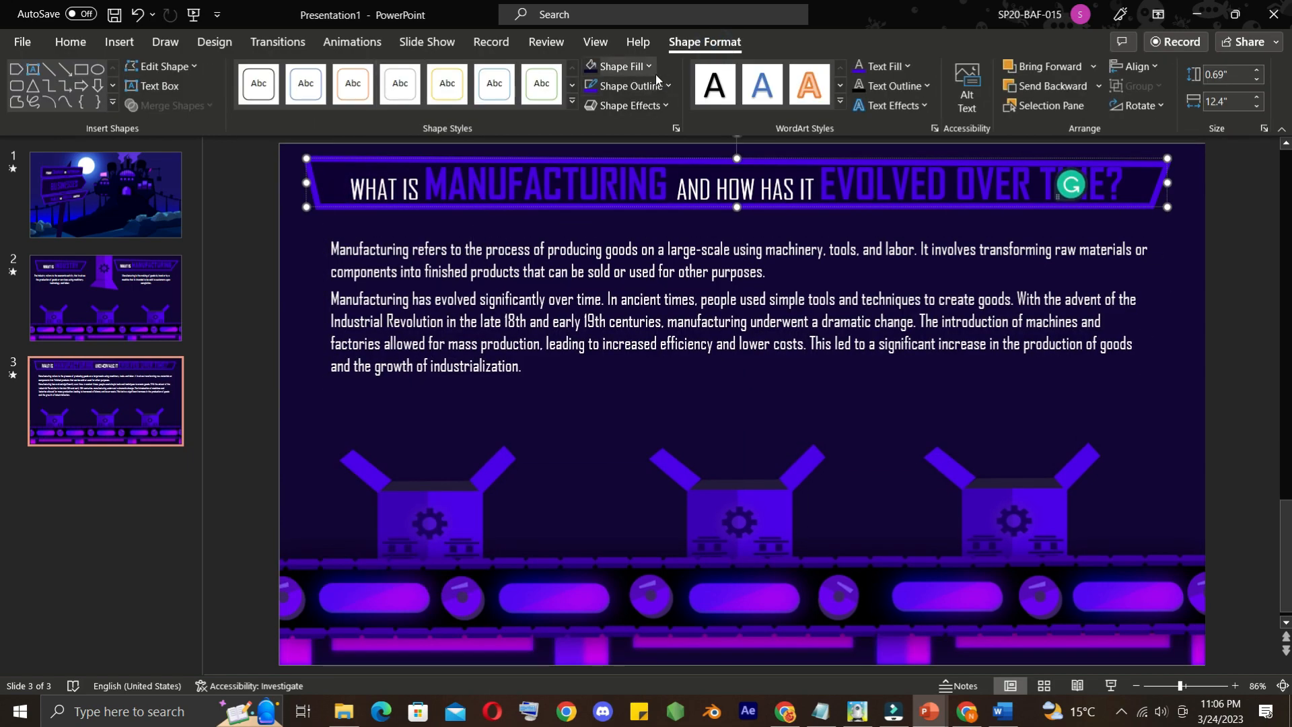
click(354, 42)
click(321, 88)
click(418, 251)
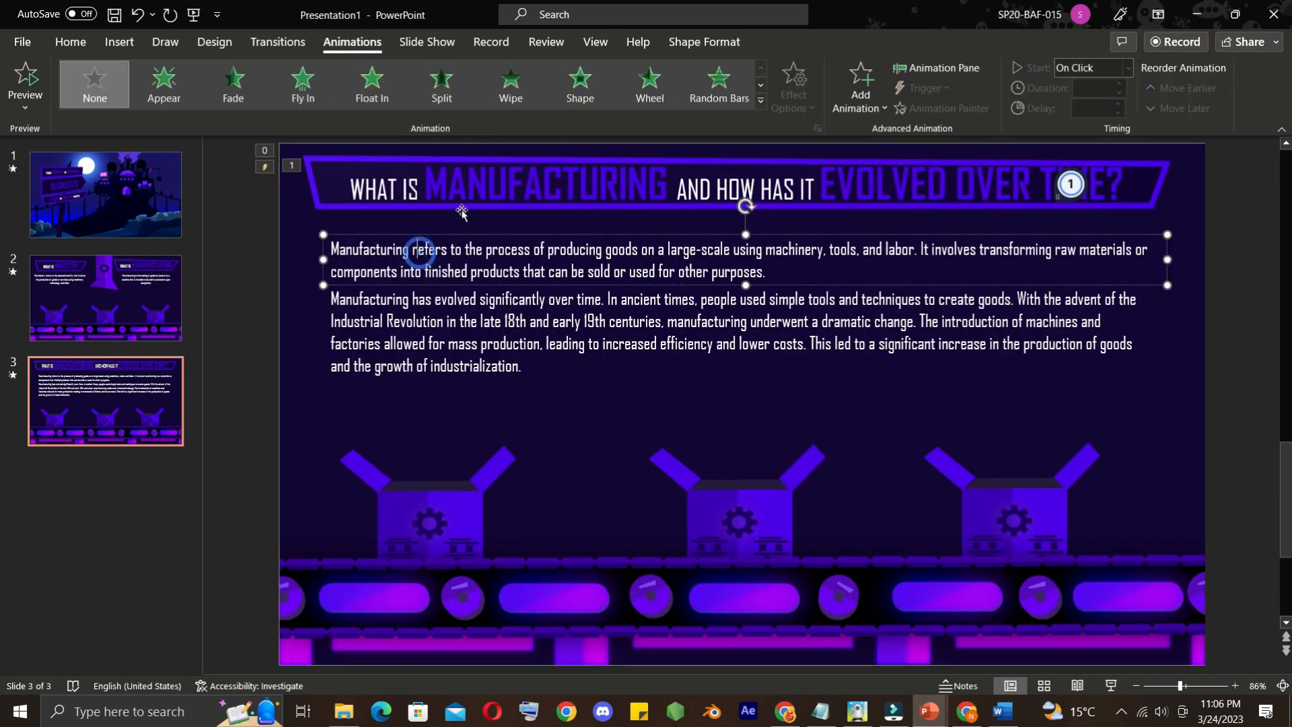
click(351, 91)
click(454, 299)
click(350, 94)
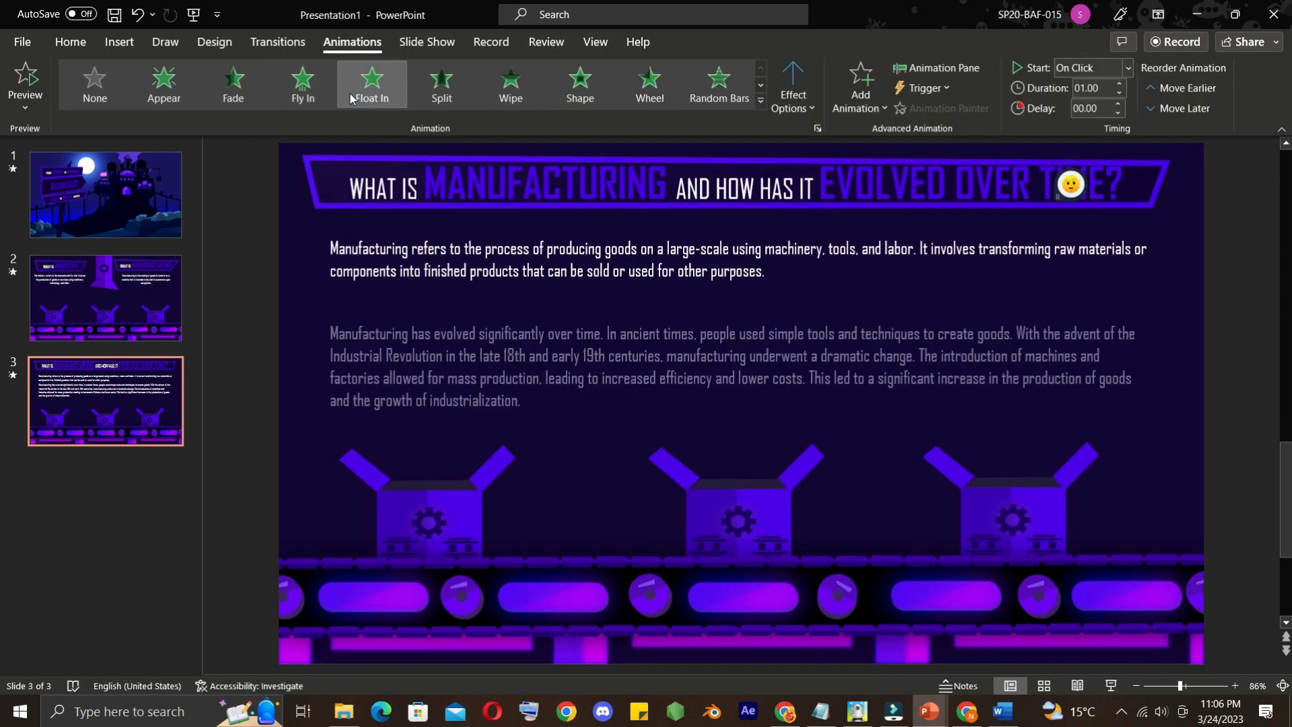
Check the playback settings of the slide 3 background video and preview the slide in the slide show
click(724, 447)
click(780, 42)
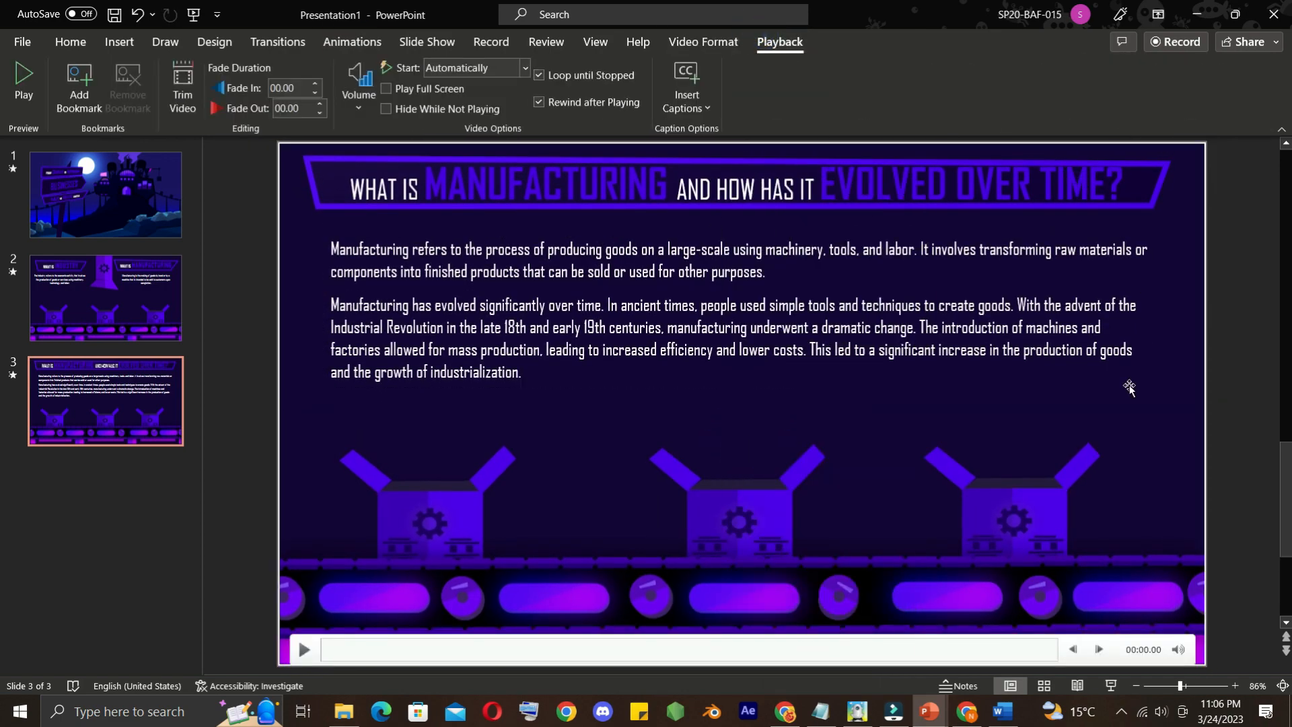
click(1110, 685)
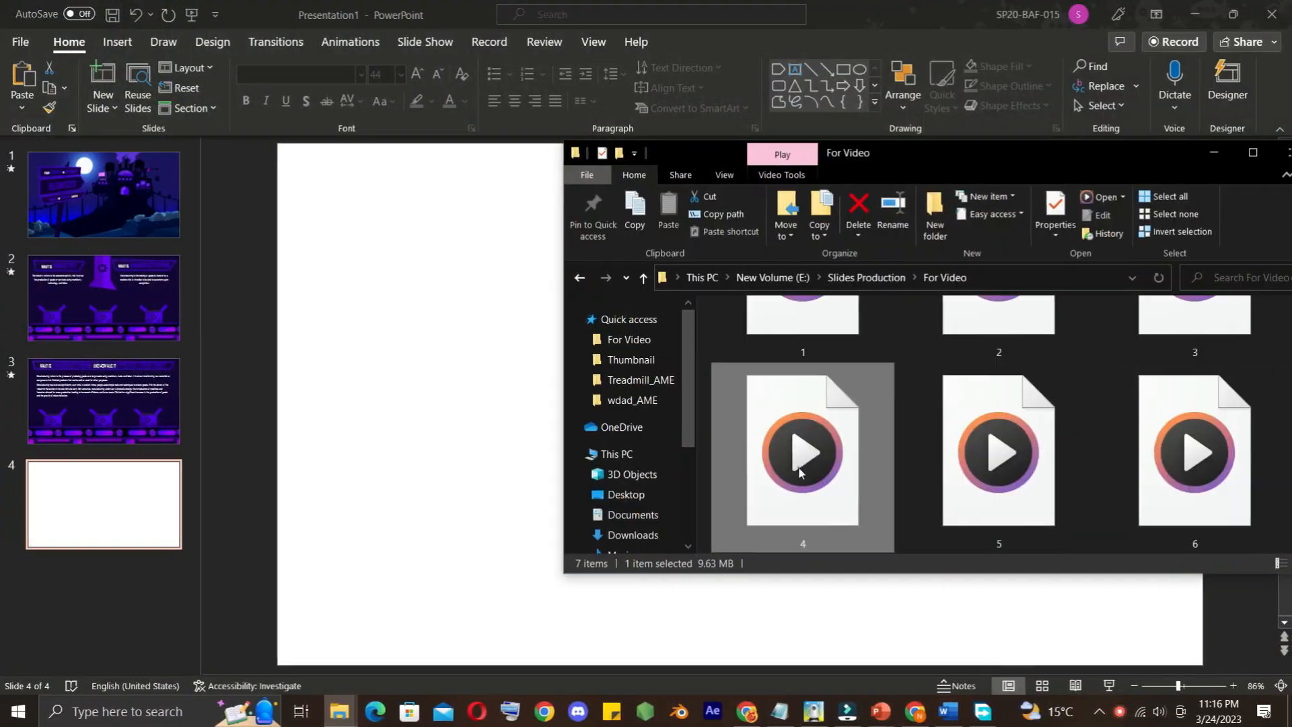
Insert video 4 from the For Video folder onto blank slide 4 and enlarge it to fill the slide
drag(798, 467, 672, 304)
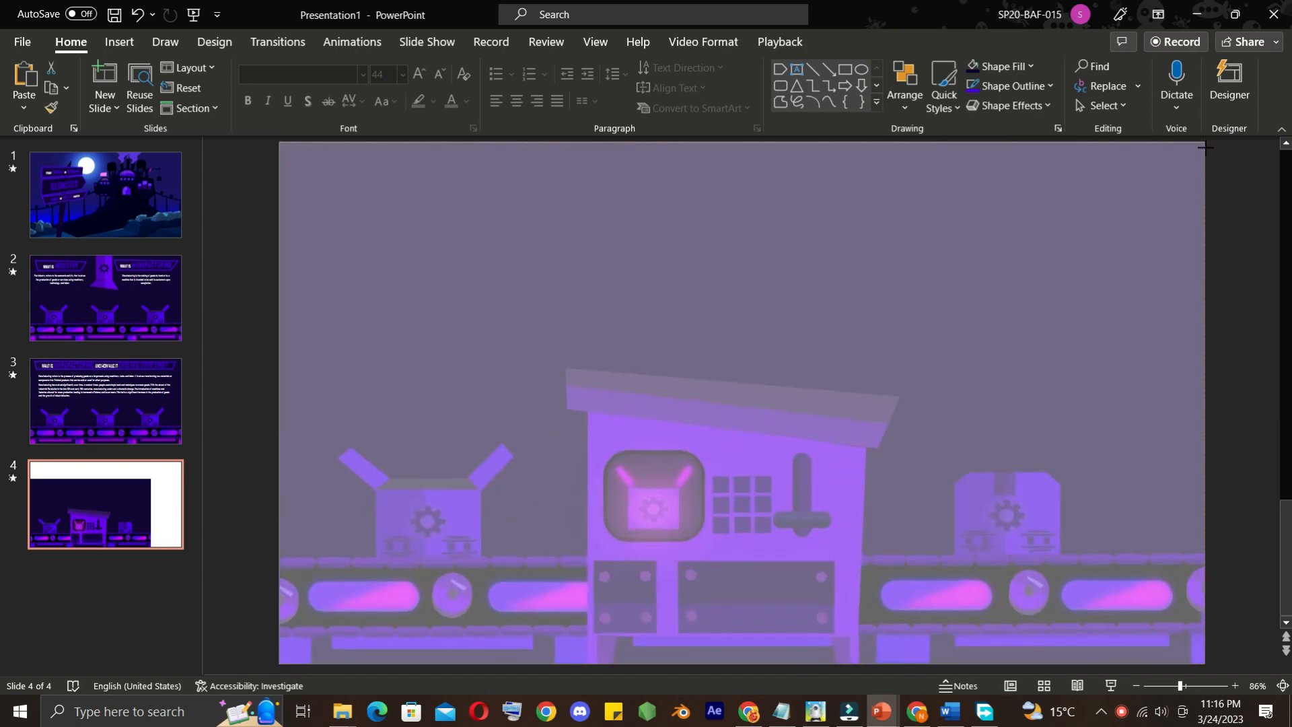
click(794, 46)
Copy the WHAT IS INDUSTRY board from slide 2 to slide 4 and replace its text with "1. Equipment and Technology:" from Word
click(341, 182)
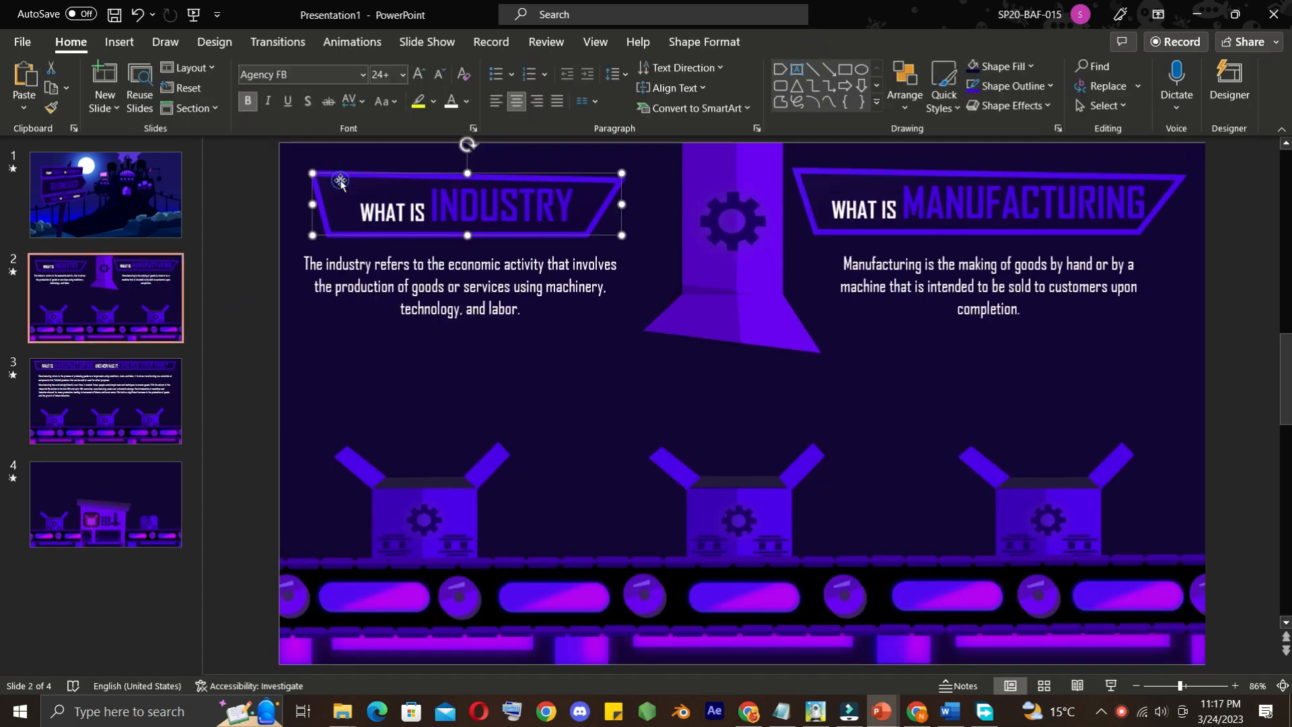
click(150, 506)
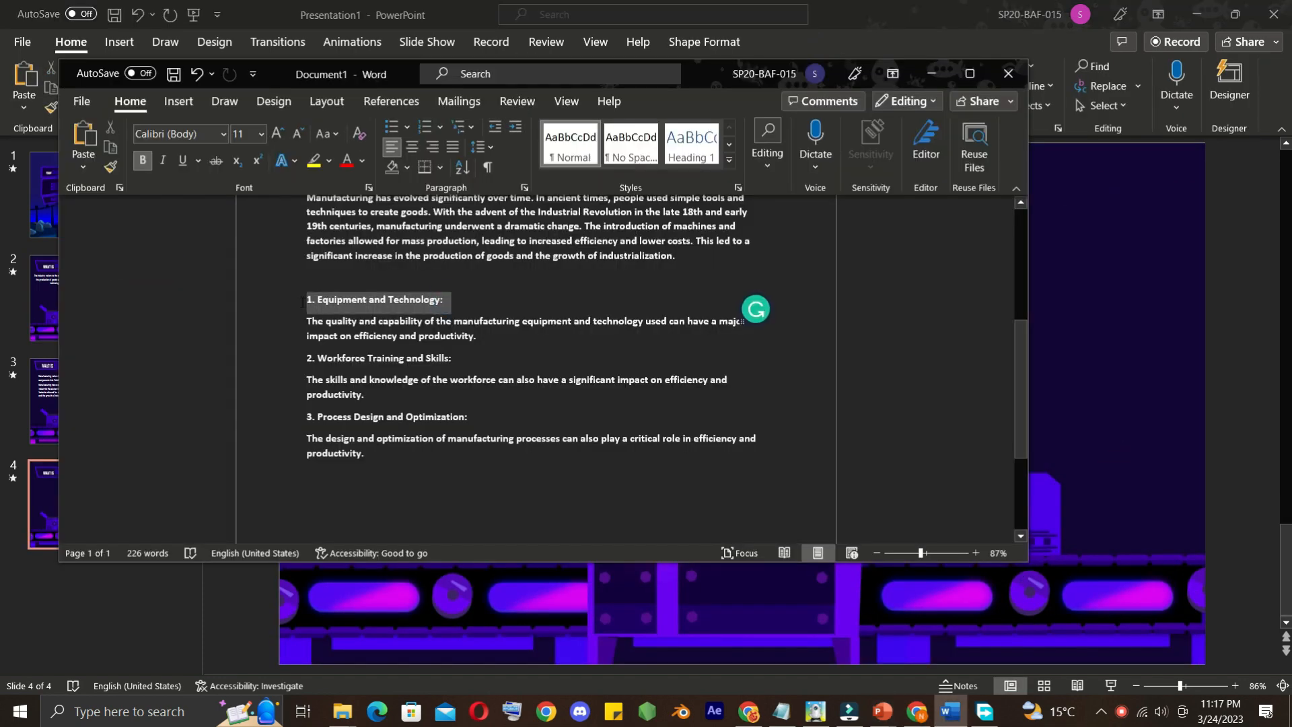
right_click(315, 302)
click(360, 375)
click(932, 74)
drag(579, 206, 357, 206)
key(ctrl+v)
Format the "1. Equipment and Technology:" heading as centred purple Agency FB text at 24 pt
click(323, 207)
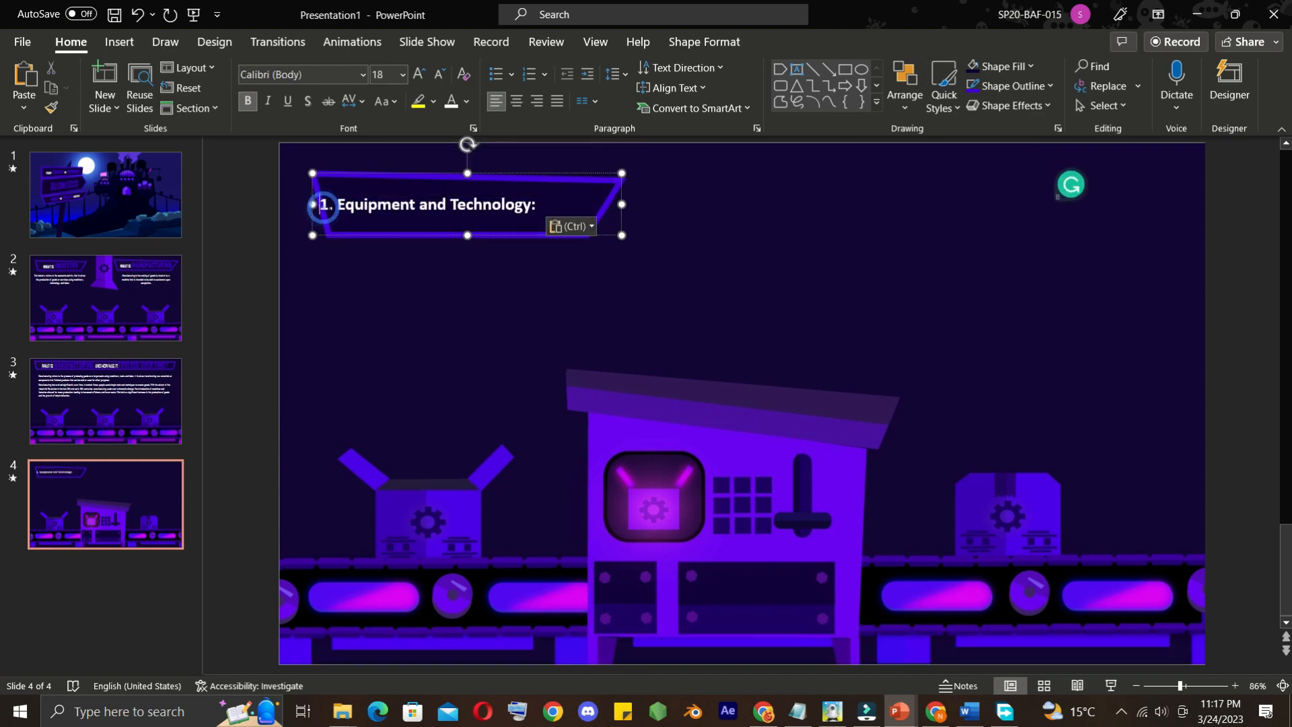
click(362, 74)
click(311, 199)
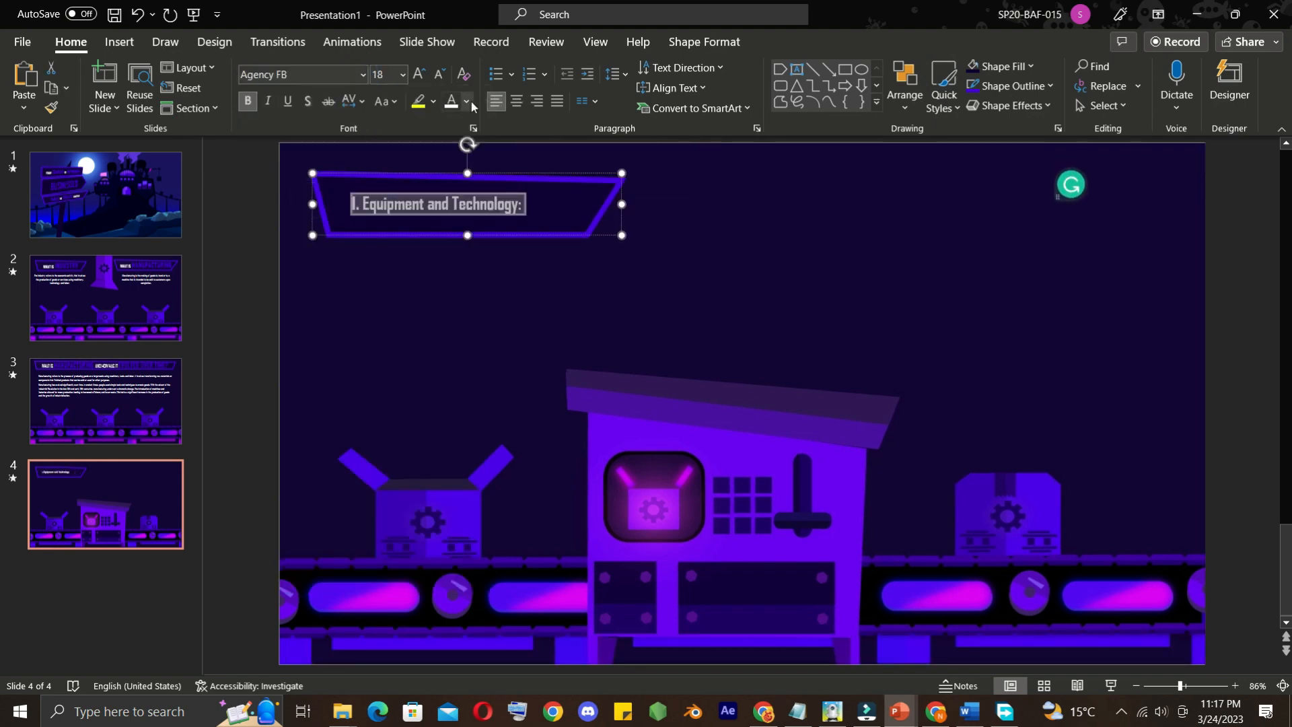
click(434, 102)
click(466, 103)
click(497, 358)
click(403, 74)
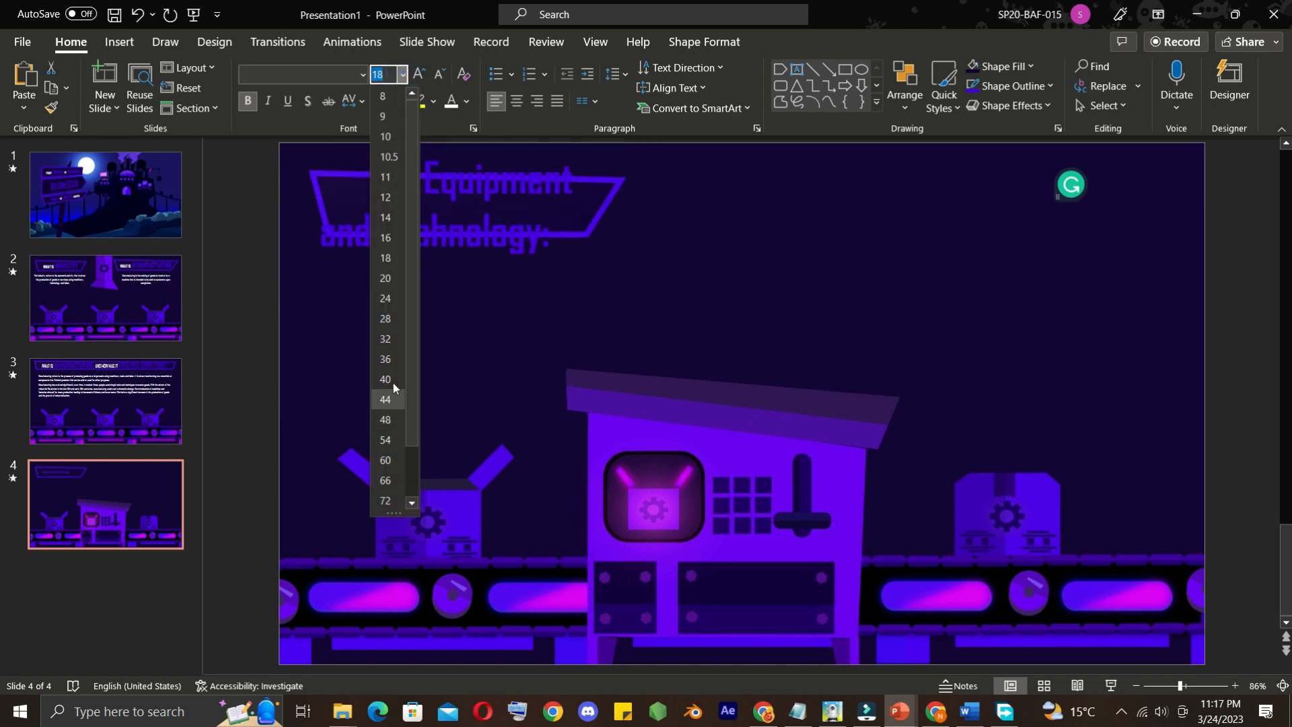
click(386, 298)
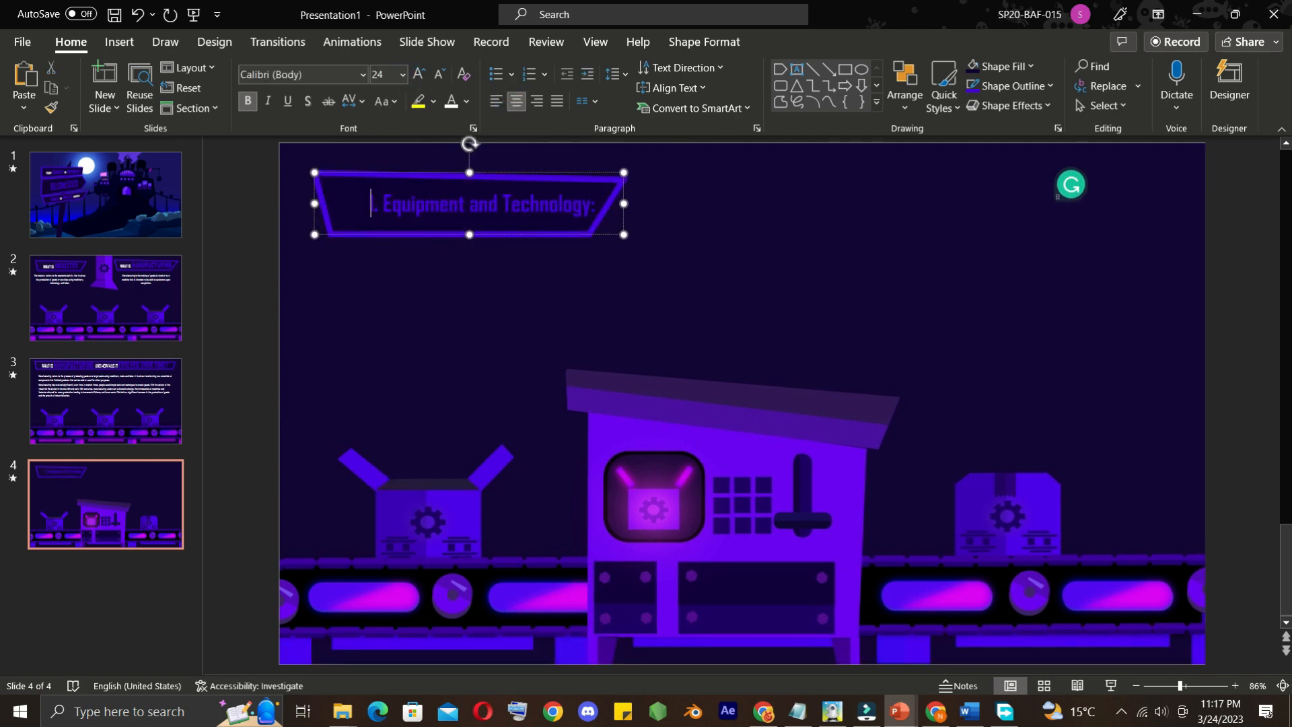
Duplicate the heading board toward the middle of slide 4 and replace its text with "2. Workforce Training and Skills:" copied from Word
drag(535, 197, 816, 247)
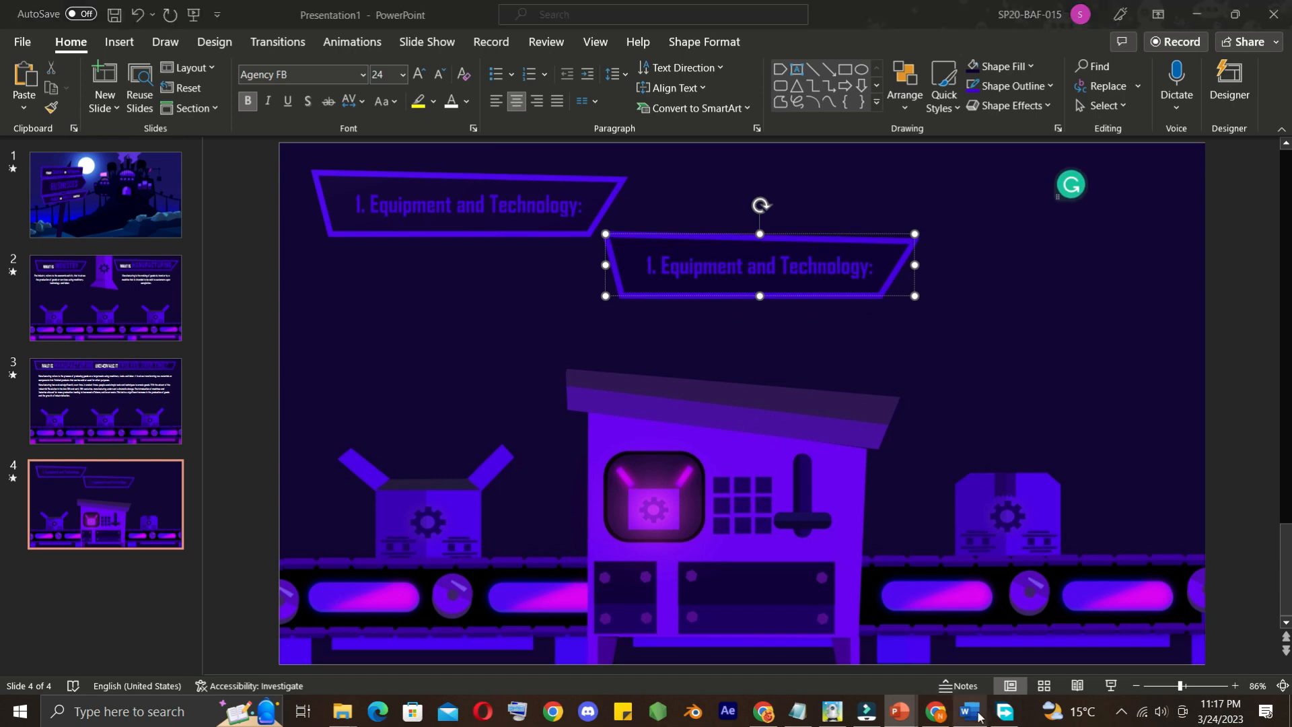
click(969, 711)
drag(307, 358, 461, 356)
key(ctrl+c)
click(900, 711)
click(846, 268)
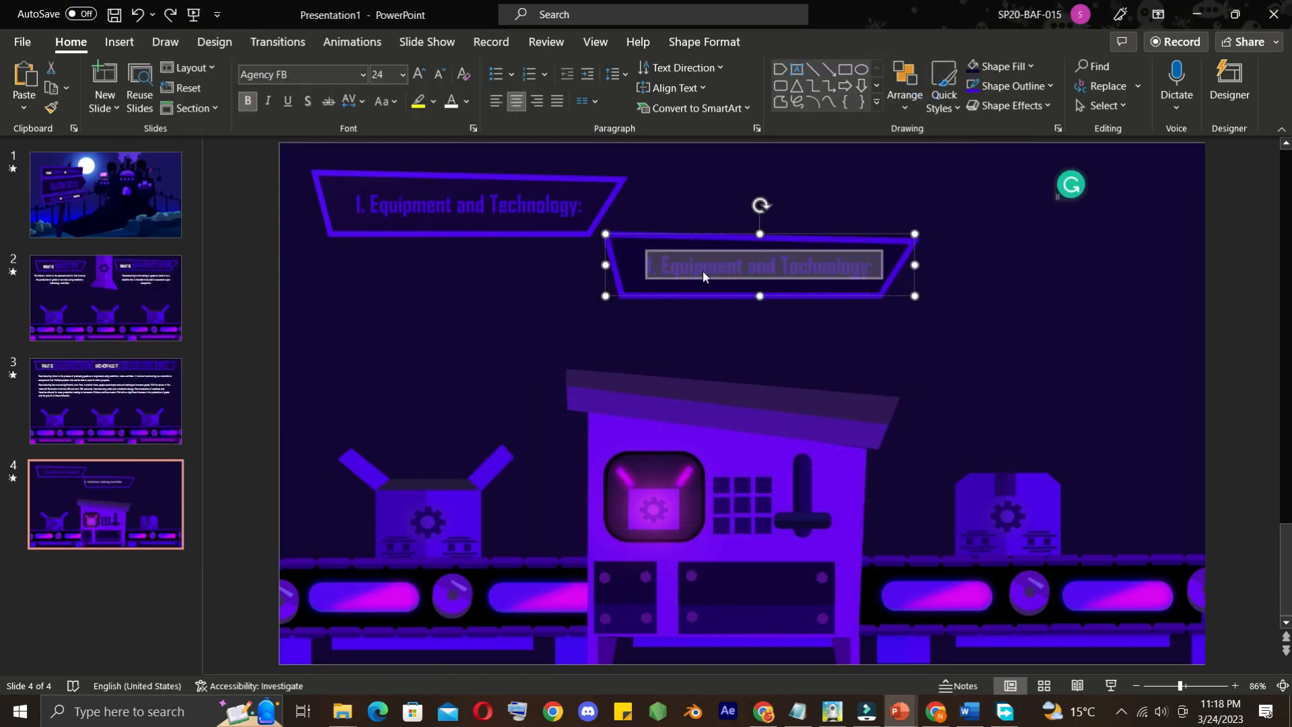
right_click(736, 269)
click(854, 292)
Place a third heading board at the slide's upper right and replace its text with "3. Process Design and Optimization:" copied from Word
drag(1111, 168, 1130, 163)
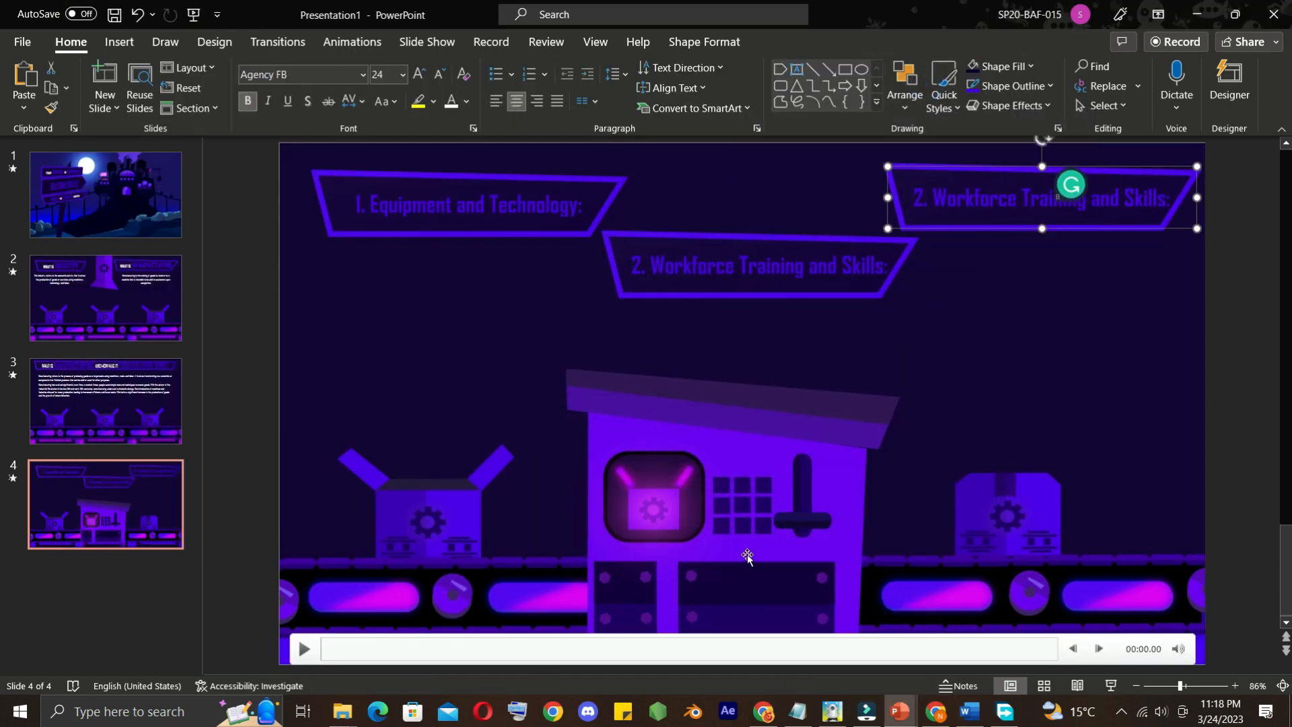
click(970, 712)
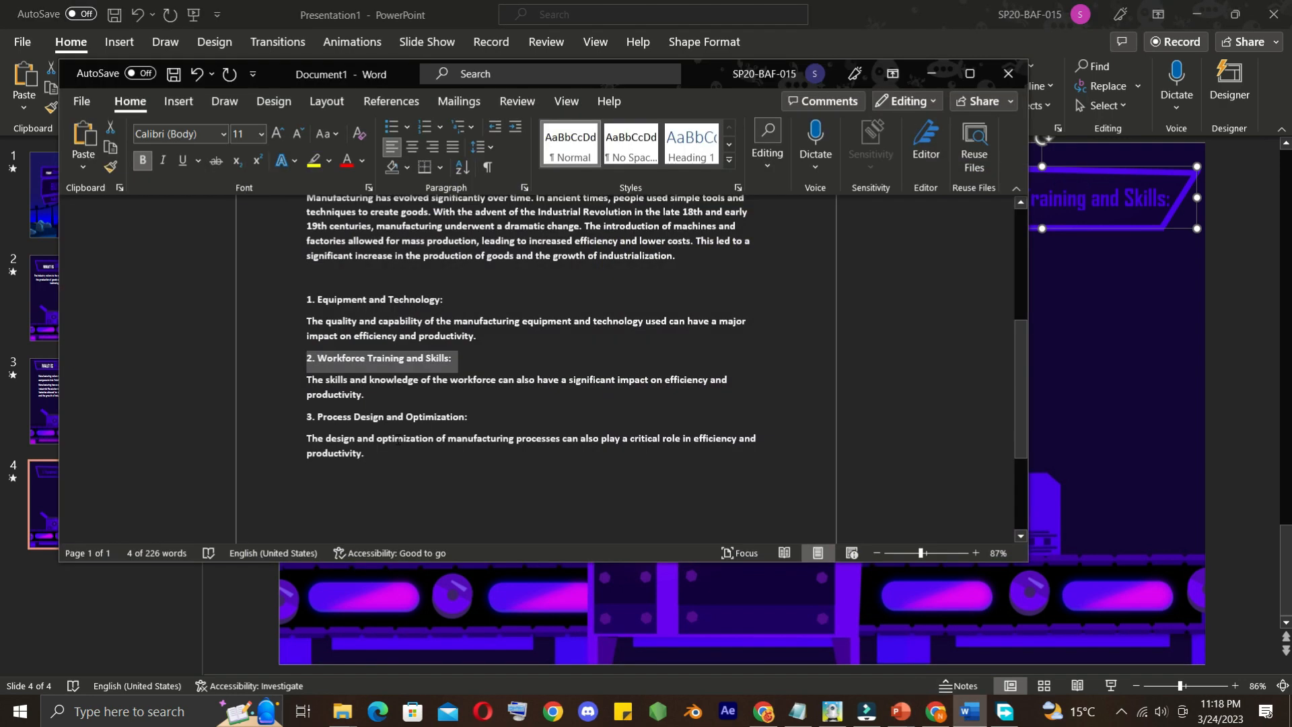
right_click(329, 423)
click(366, 190)
click(932, 73)
click(1113, 200)
key(ctrl+a)
right_click(920, 196)
click(1034, 293)
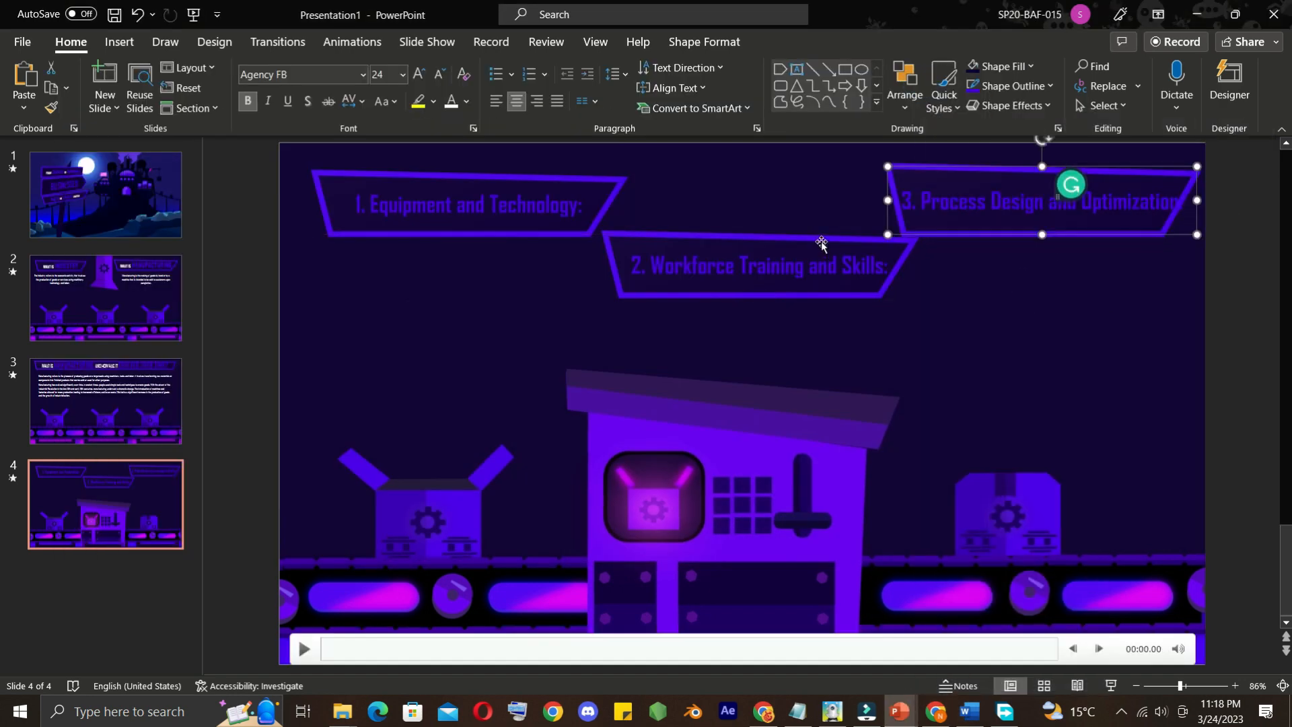
Arrange the slide 4 boards with the second one lower between the first and third, shifting the first board toward the slide's left edge
drag(883, 226, 876, 241)
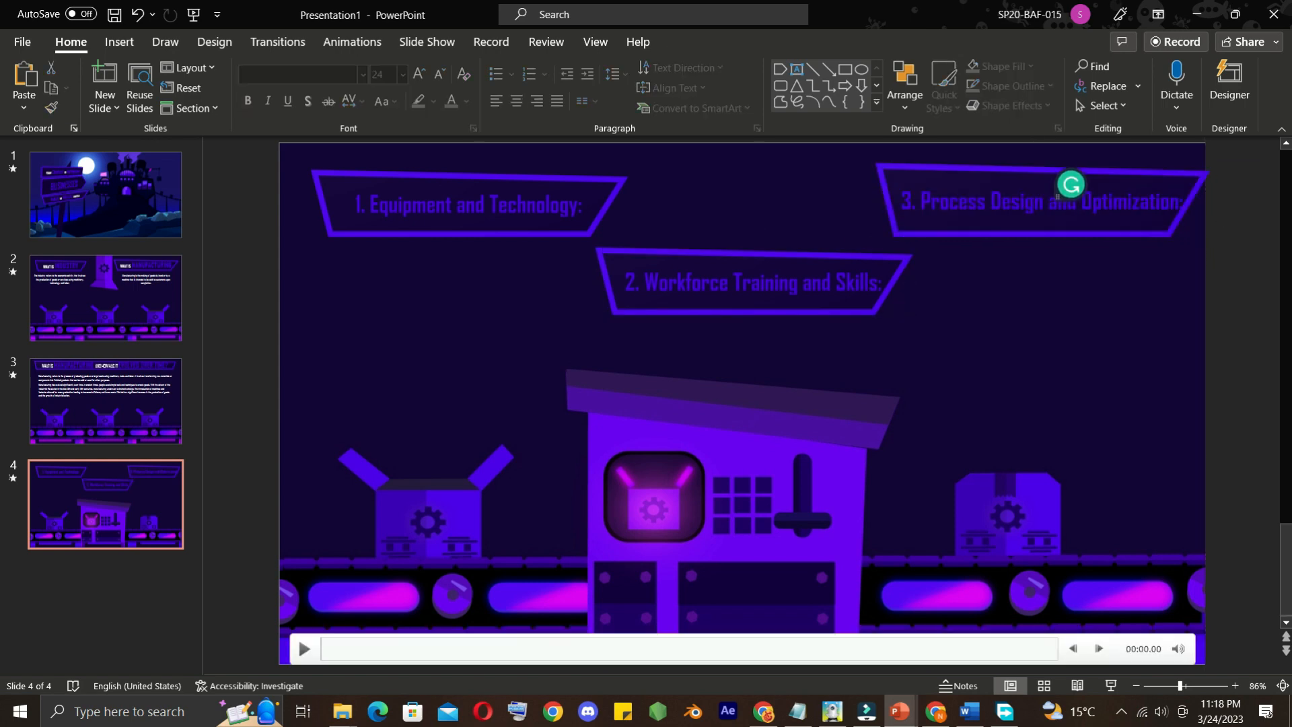
drag(788, 248, 783, 252)
drag(535, 172, 546, 173)
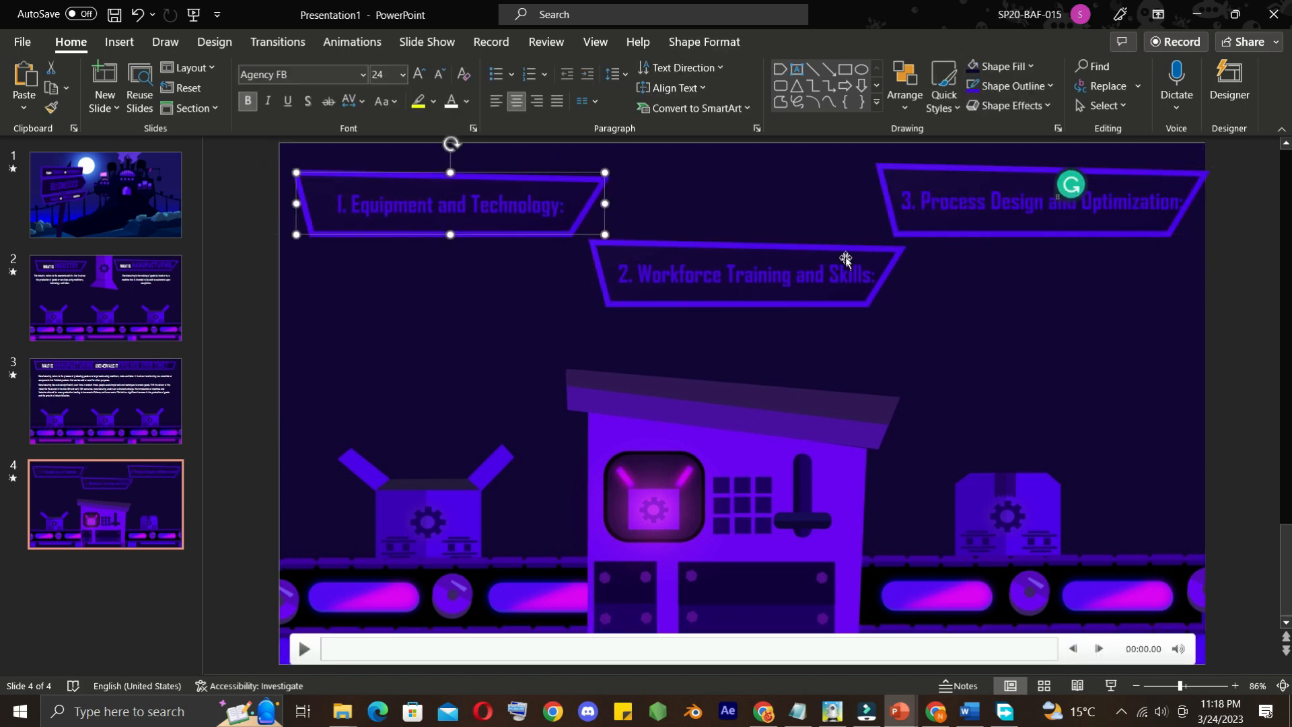
drag(844, 250, 830, 248)
Copy the paragraph starting "The quality and capability" from Word and place it beneath the Equipment and Technology board as centred white Agency FB text
click(969, 712)
right_click(311, 327)
click(347, 356)
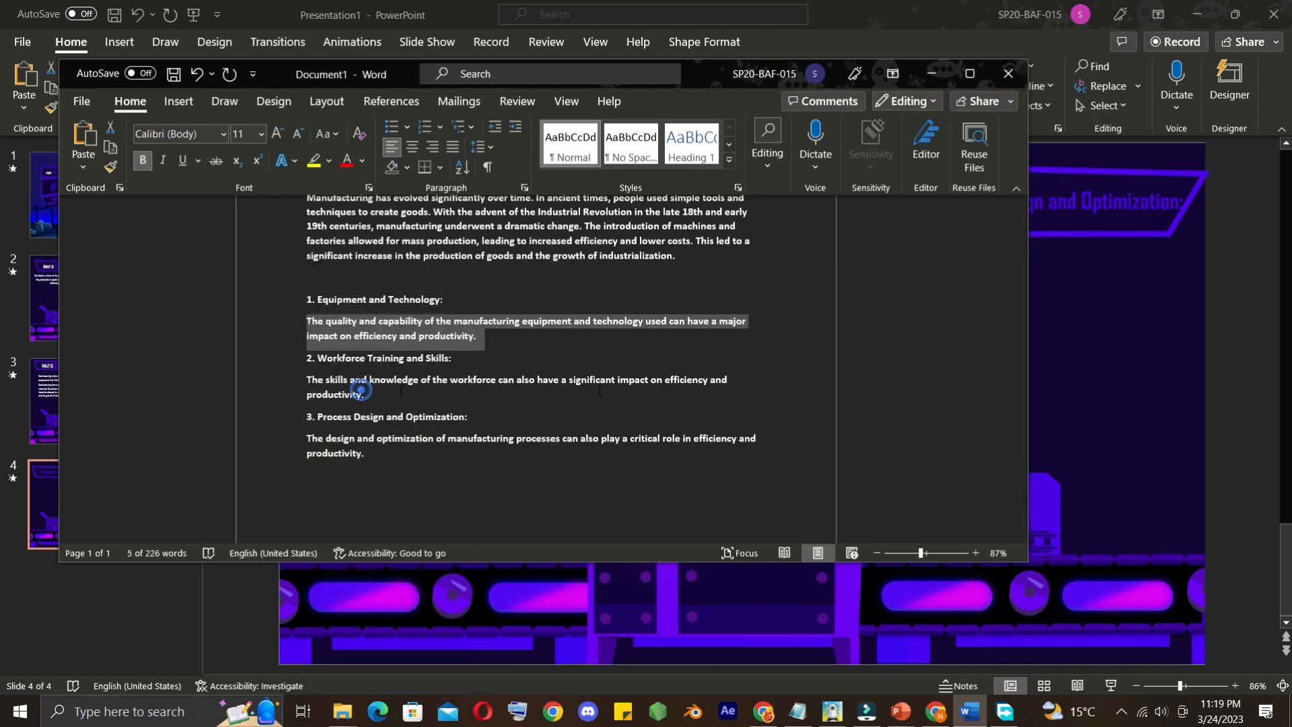
click(969, 712)
click(434, 351)
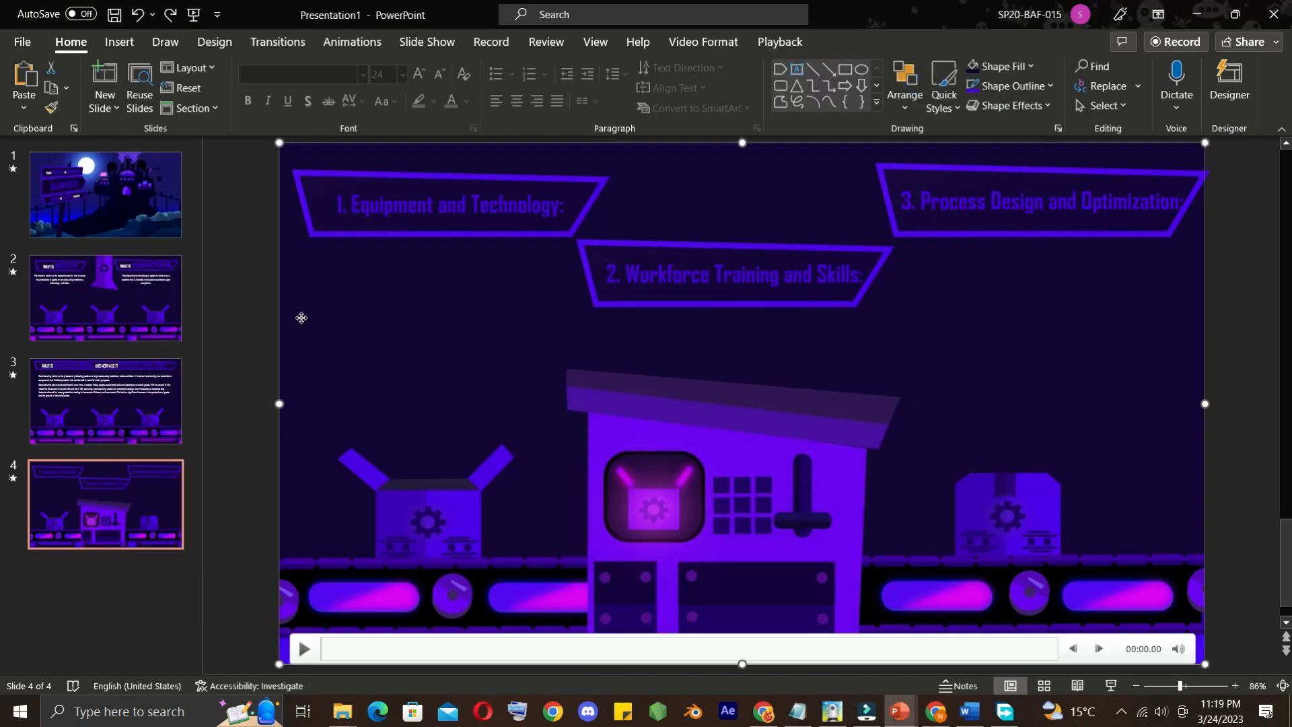
right_click(301, 317)
click(418, 346)
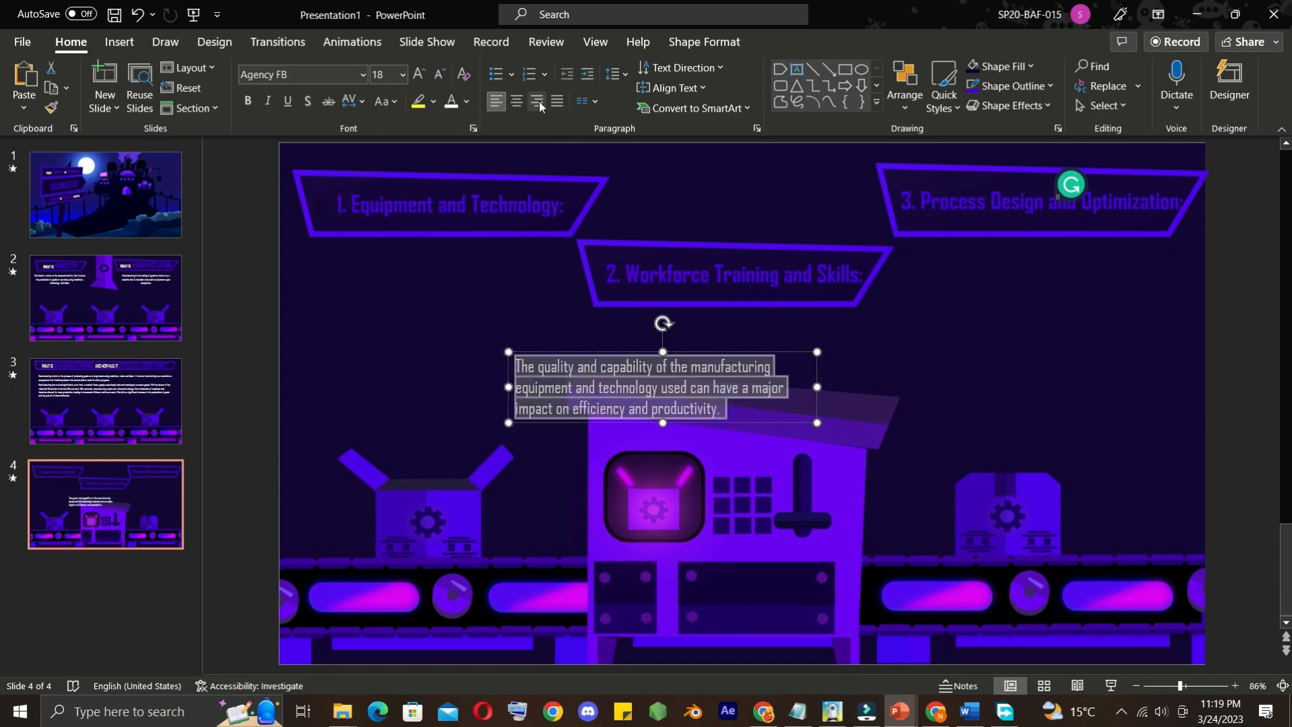
drag(730, 354, 494, 248)
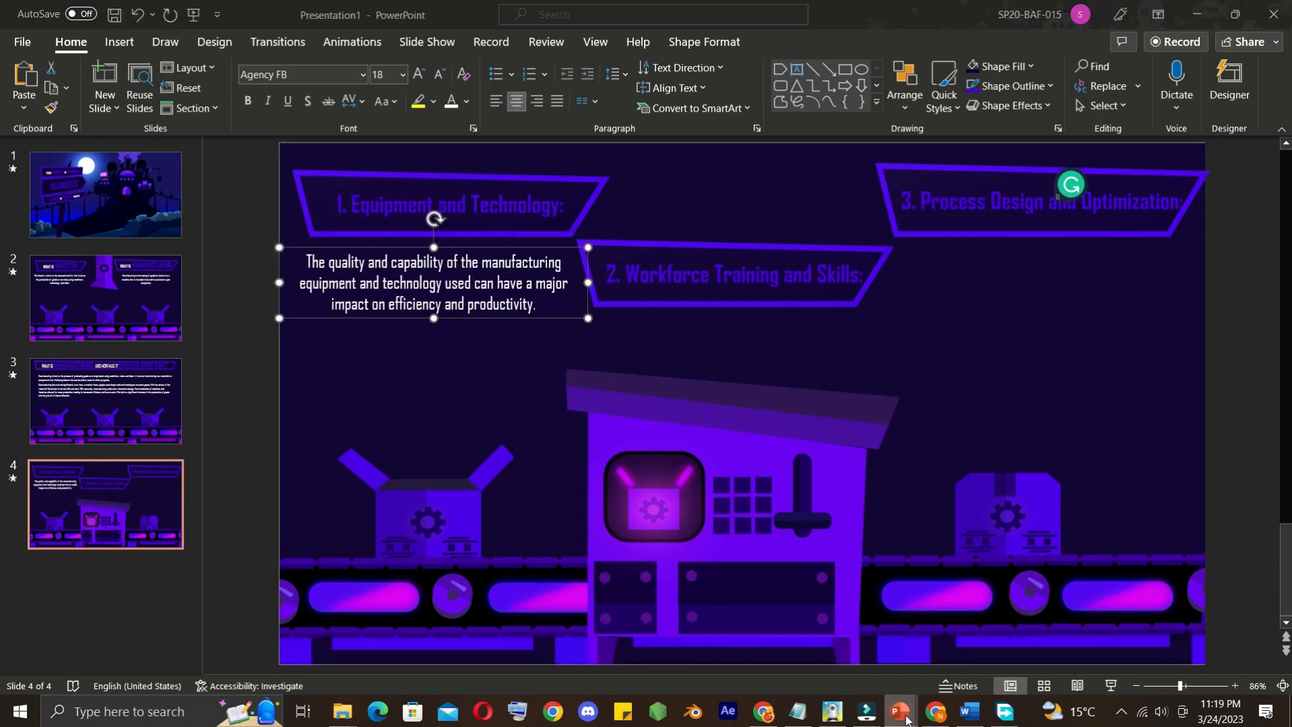
Try to copy the Workforce Training and Skills paragraph from Word onto slide 4
click(969, 711)
right_click(314, 379)
click(350, 372)
click(1221, 390)
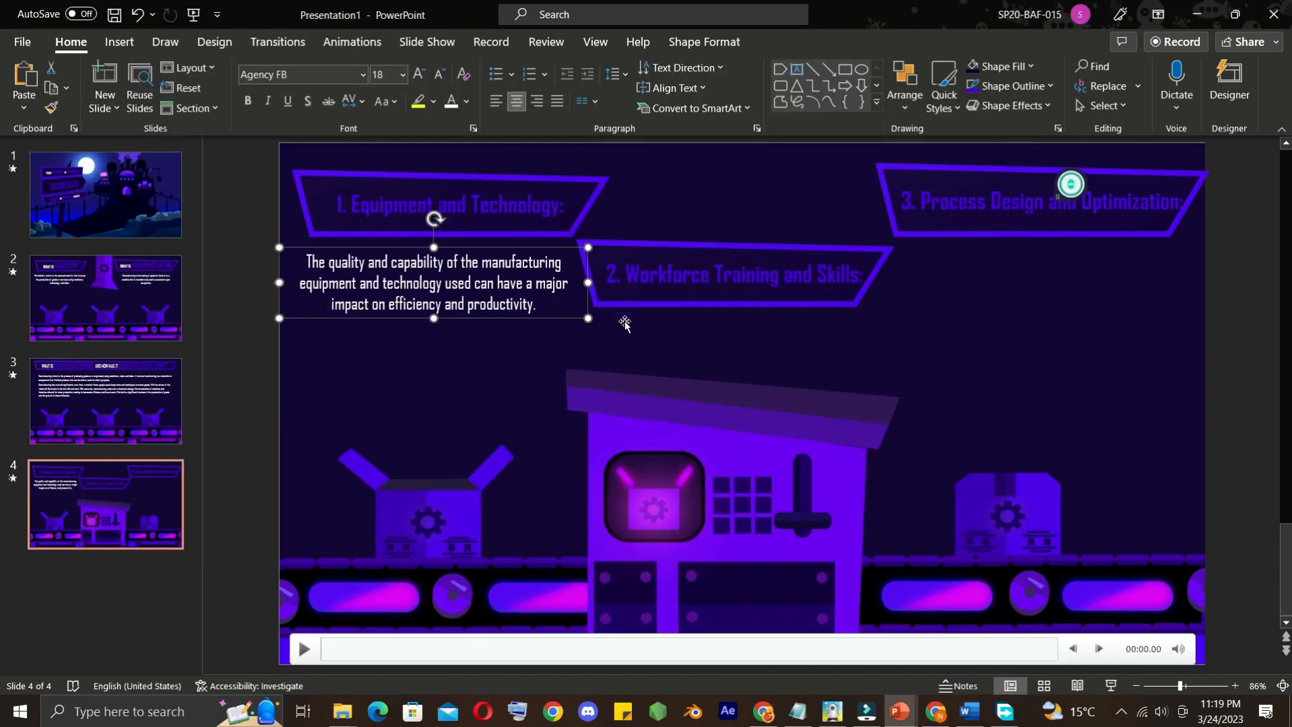
click(630, 327)
right_click(462, 354)
click(1112, 425)
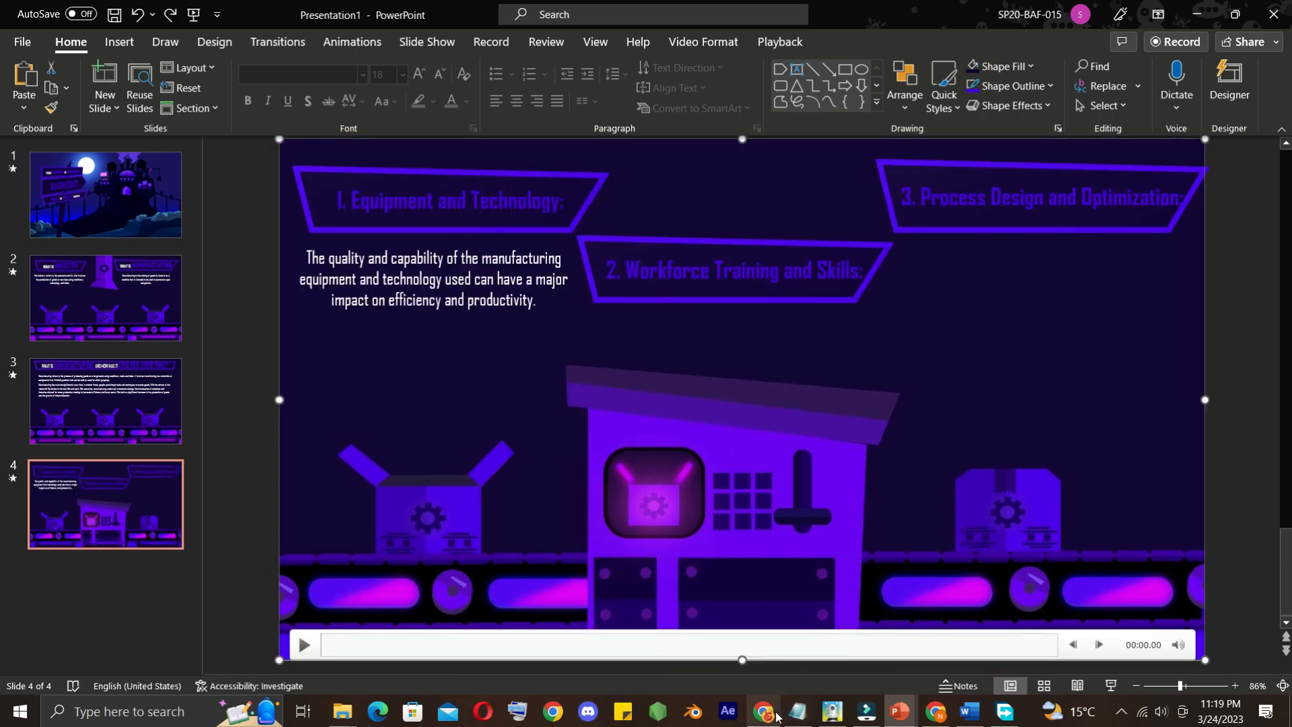
Copy the paragraph starting "The skills and knowledge of the workforce" from Word and paste it onto slide 4 in PowerPoint
click(968, 712)
right_click(358, 395)
click(397, 219)
click(1076, 308)
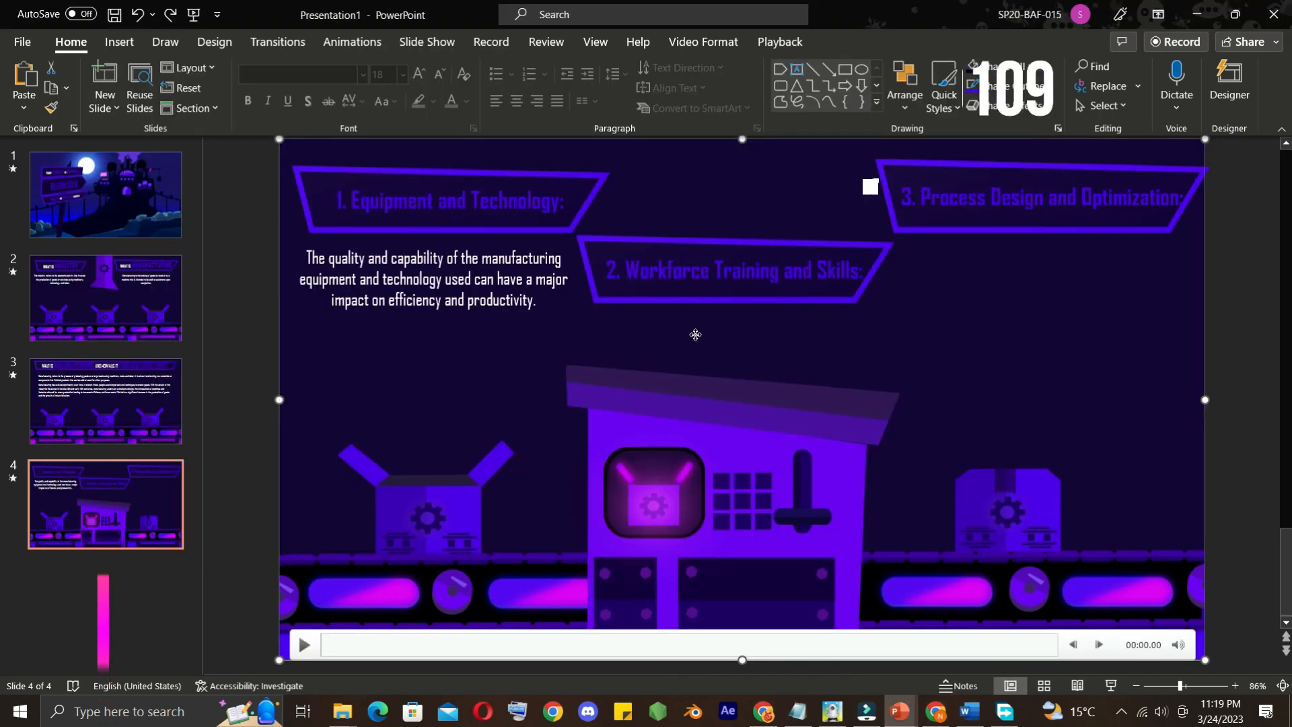
right_click(696, 334)
click(812, 348)
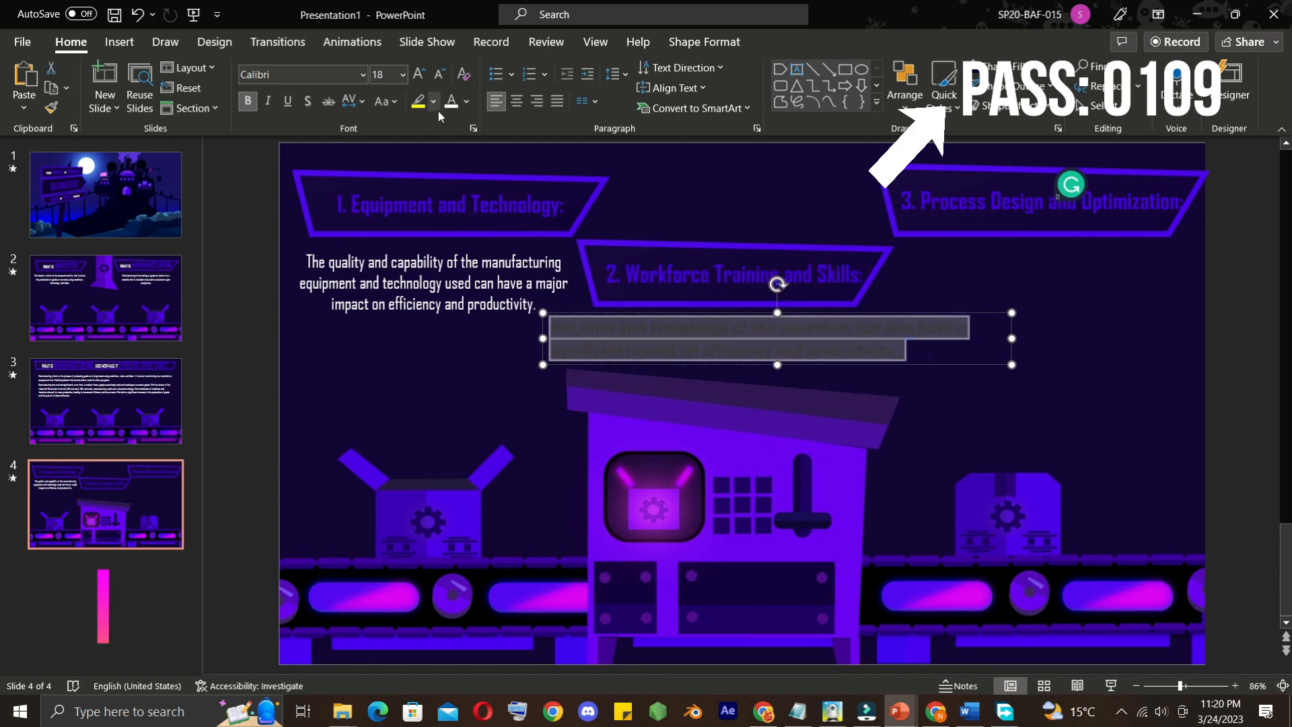
Format the workforce paragraph as centred white Agency FB text without bold and fit it beneath the second board
click(364, 75)
scroll(369, 168, up, 10)
click(368, 191)
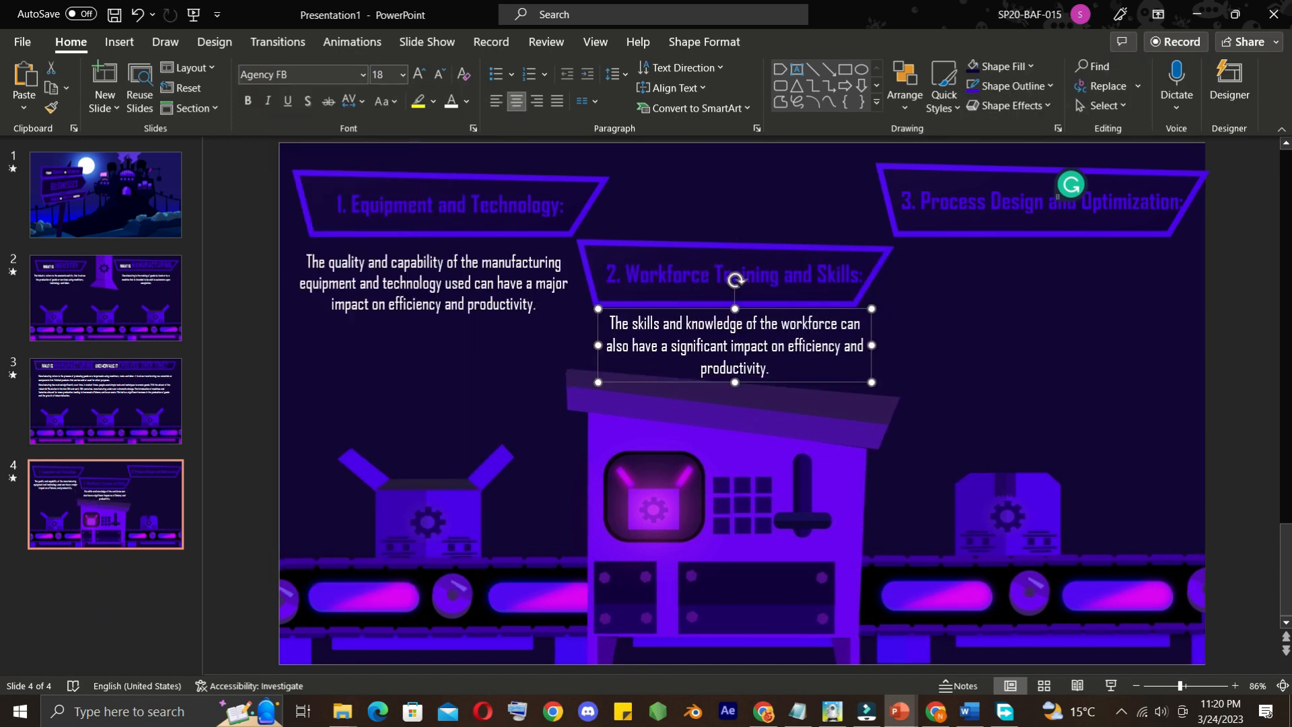
Duplicate the workforce paragraph beneath the third board and replace its text with Word's paragraph starting "The design and optimization of manufacturing processes"
drag(782, 305, 1099, 303)
key(ctrl+c)
key(ctrl+v)
click(970, 711)
drag(372, 455, 309, 442)
right_click(309, 447)
click(355, 146)
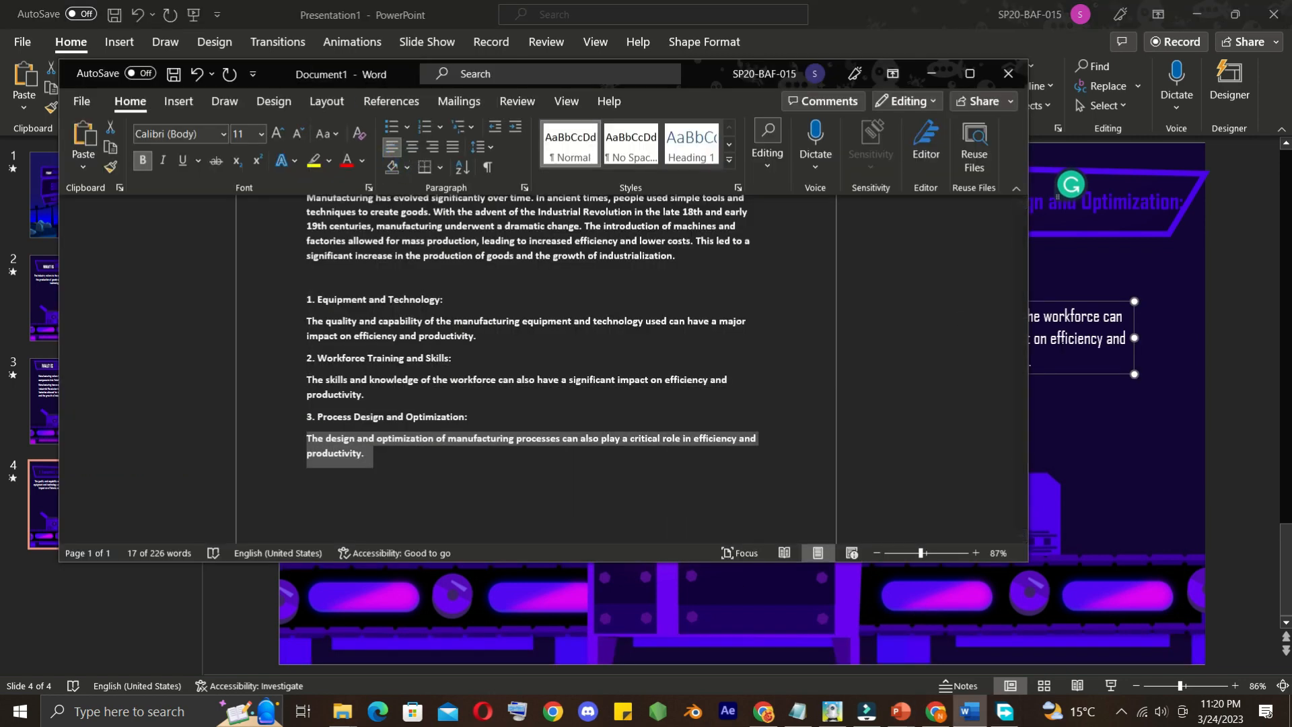
drag(1057, 364, 883, 316)
right_click(896, 317)
click(1012, 293)
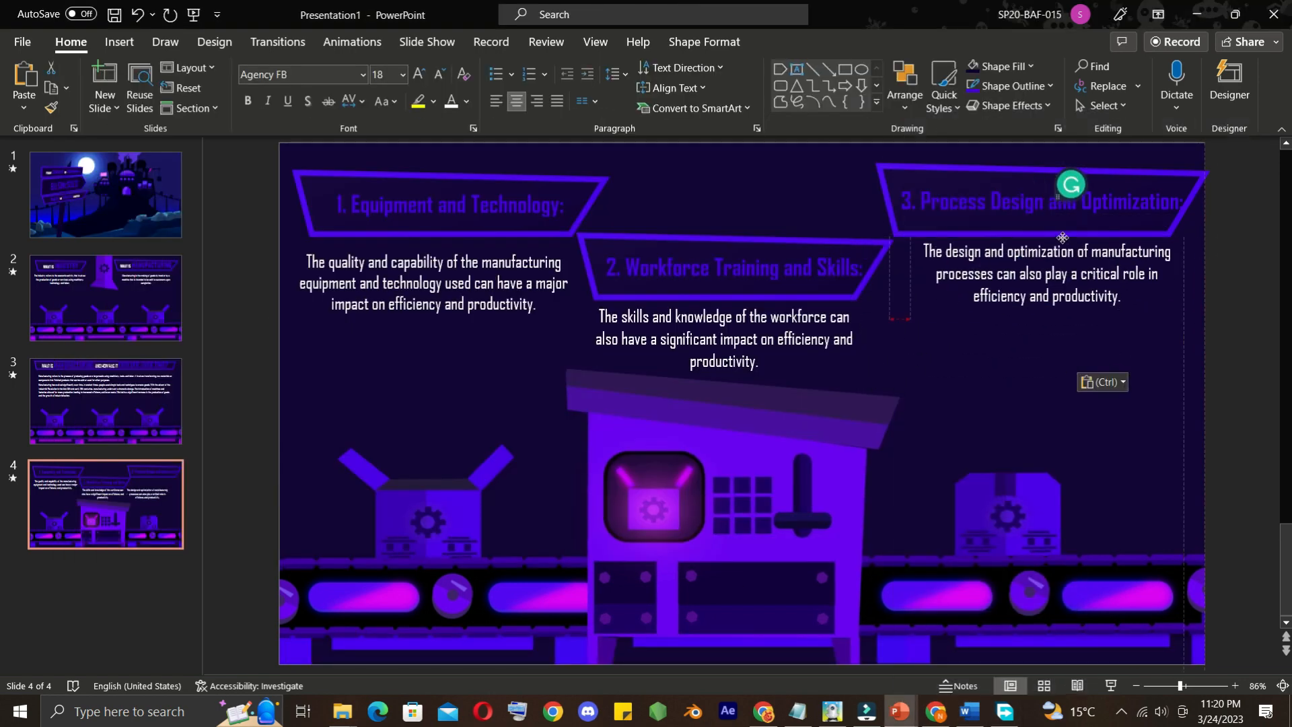
Apply the Bounce animation to the "1. Equipment and Technology:" board
click(404, 233)
click(705, 42)
click(352, 42)
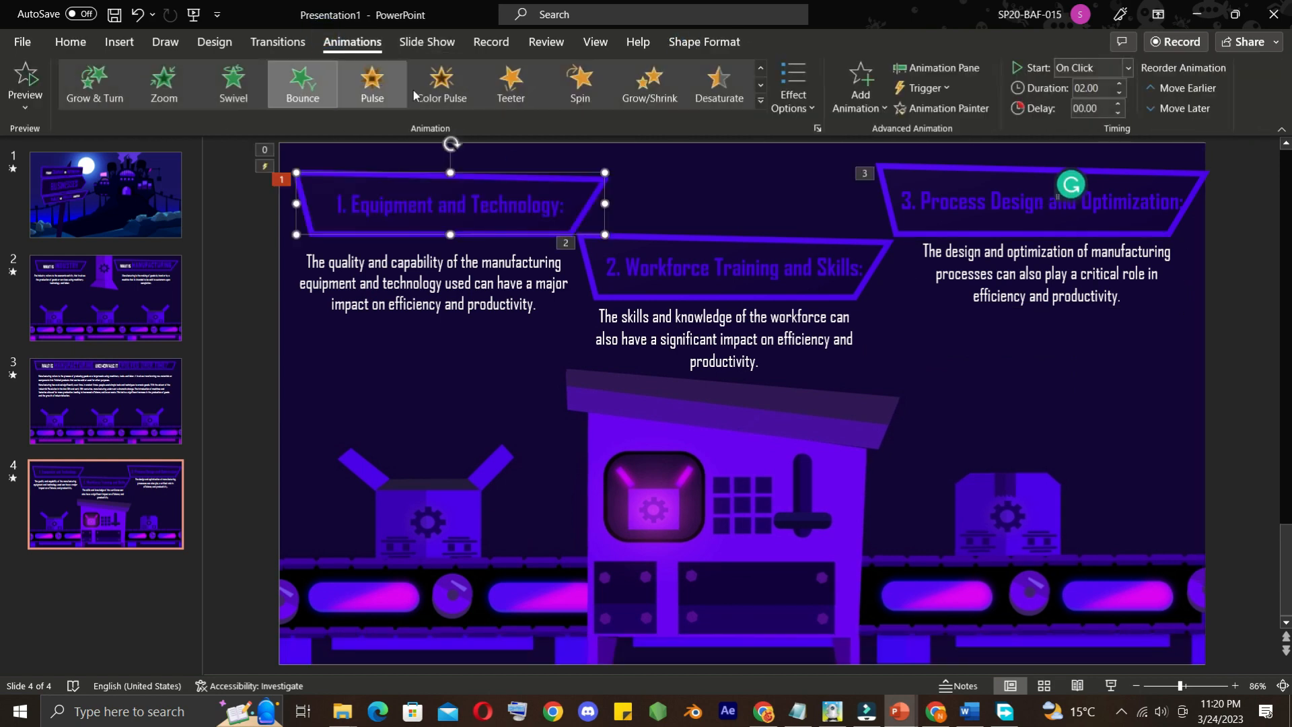
click(303, 84)
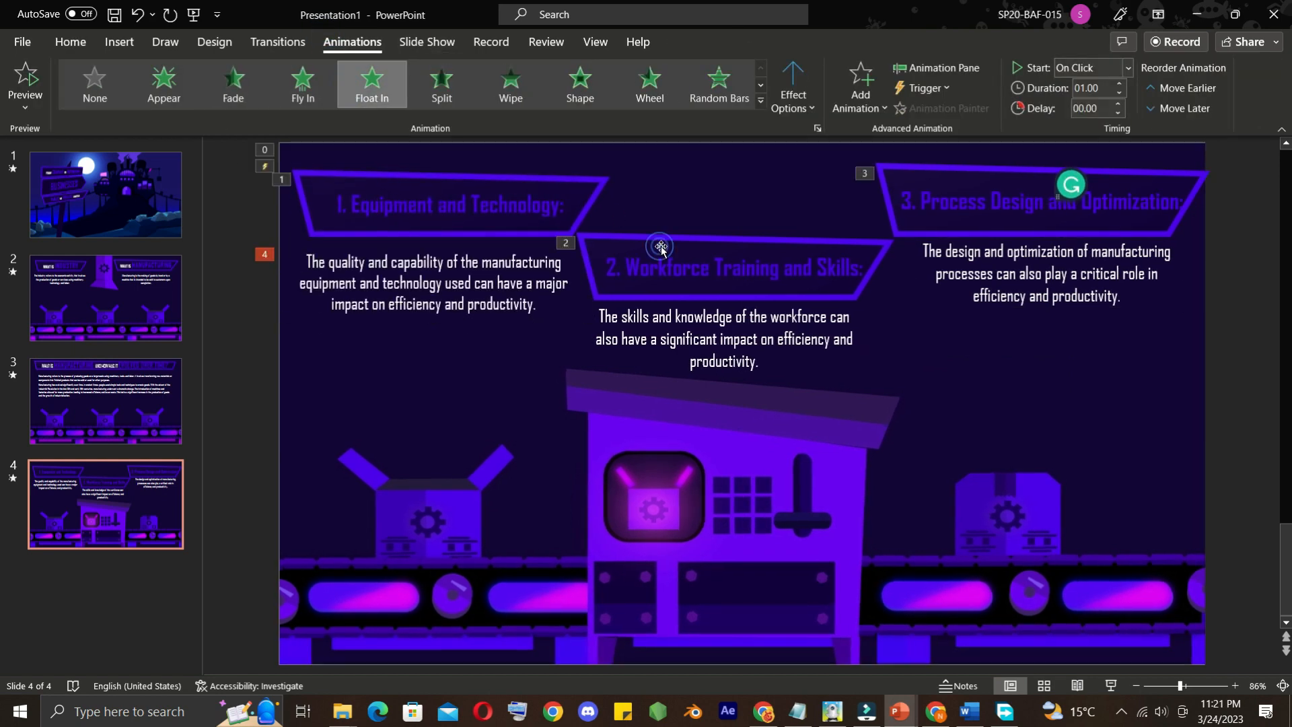
Apply the Float In entrance animation to the explanatory paragraphs beneath the boards on slide 4
click(661, 255)
click(705, 316)
click(371, 84)
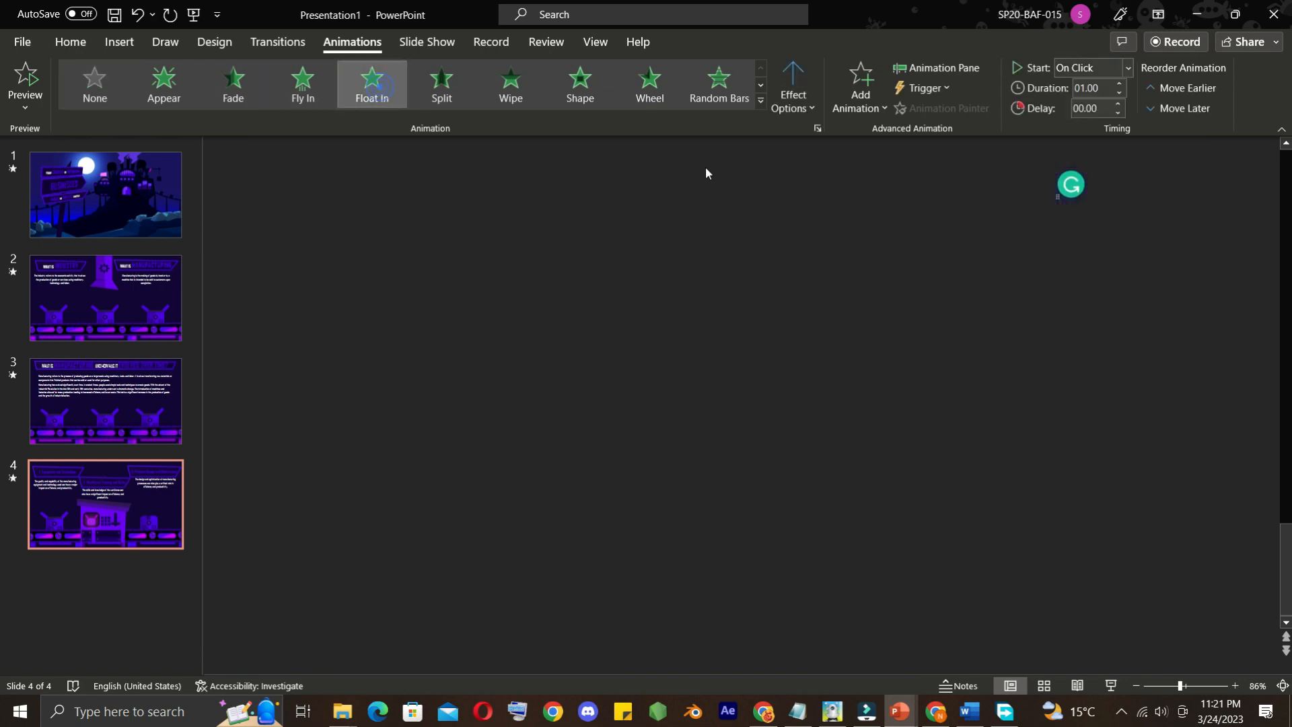
click(1017, 194)
click(303, 84)
double_click(977, 253)
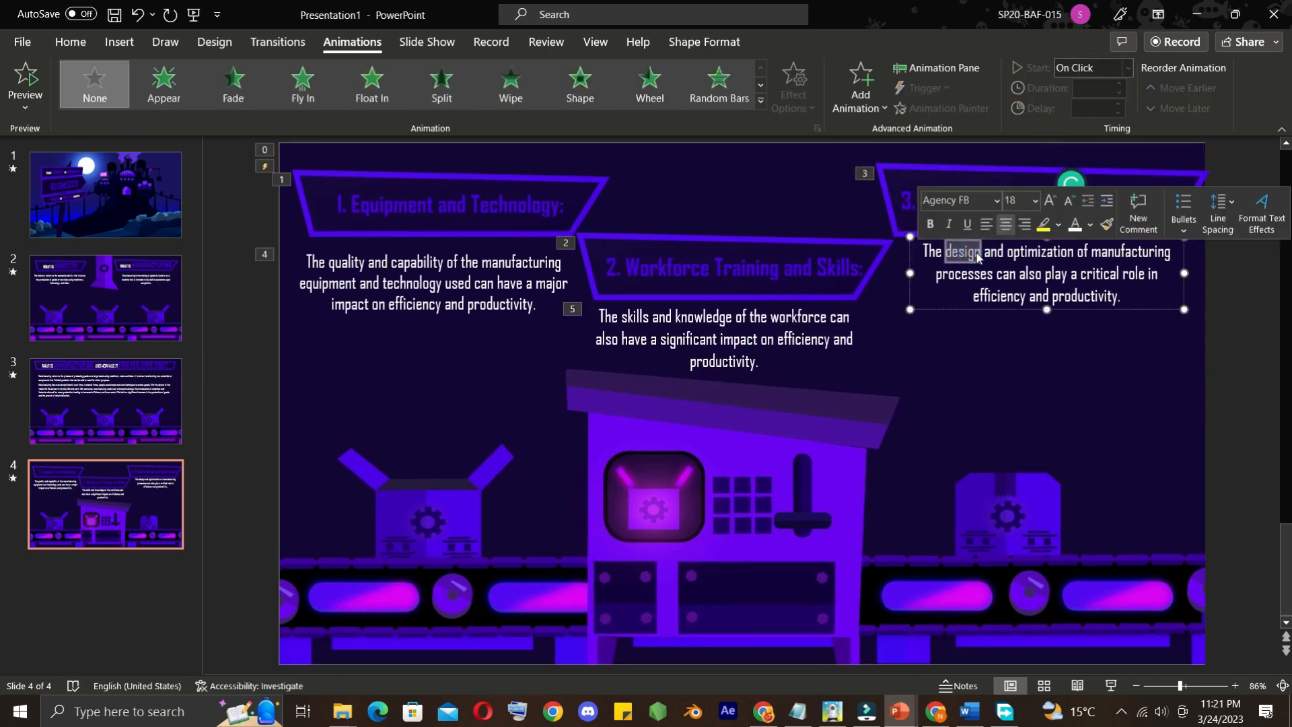
click(341, 100)
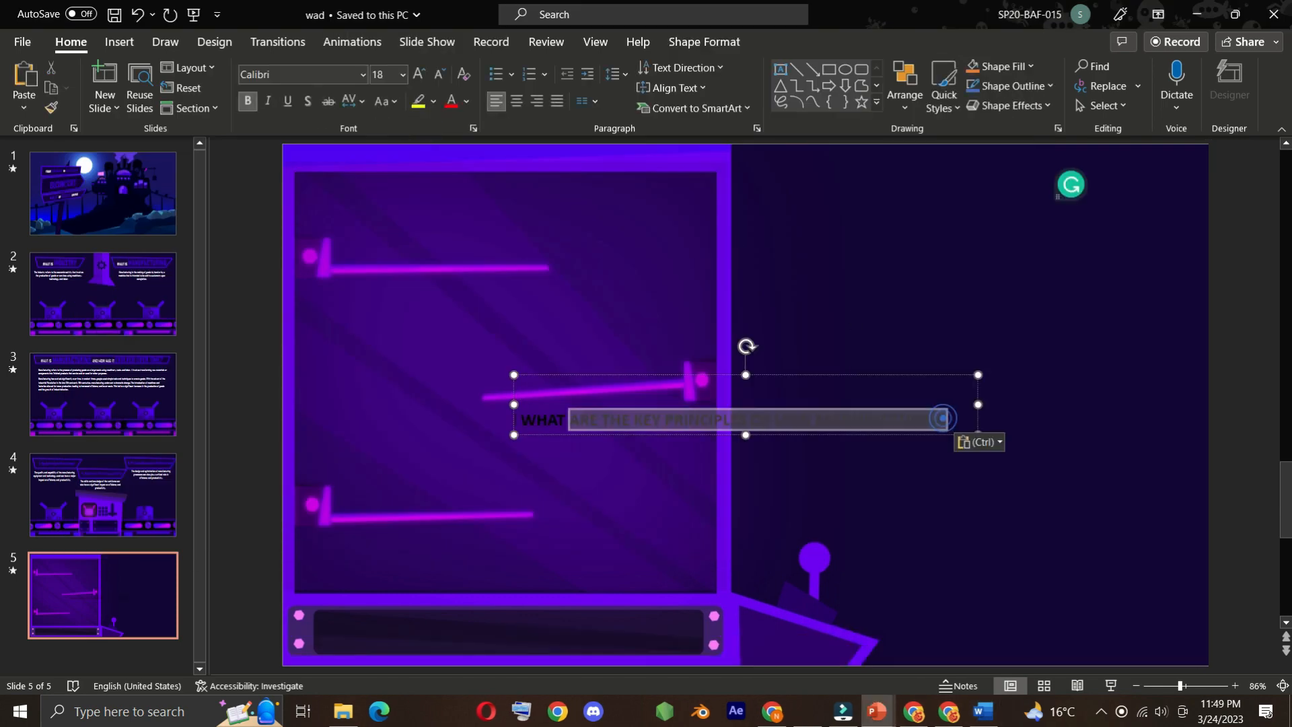
Format slide 5's lean manufacturing heading as white Agency FB and put MANUFACTURING on its own line at 48 pt
drag(943, 418, 522, 419)
click(363, 75)
click(303, 240)
click(465, 101)
click(449, 144)
key(Return)
drag(626, 450, 522, 450)
click(403, 75)
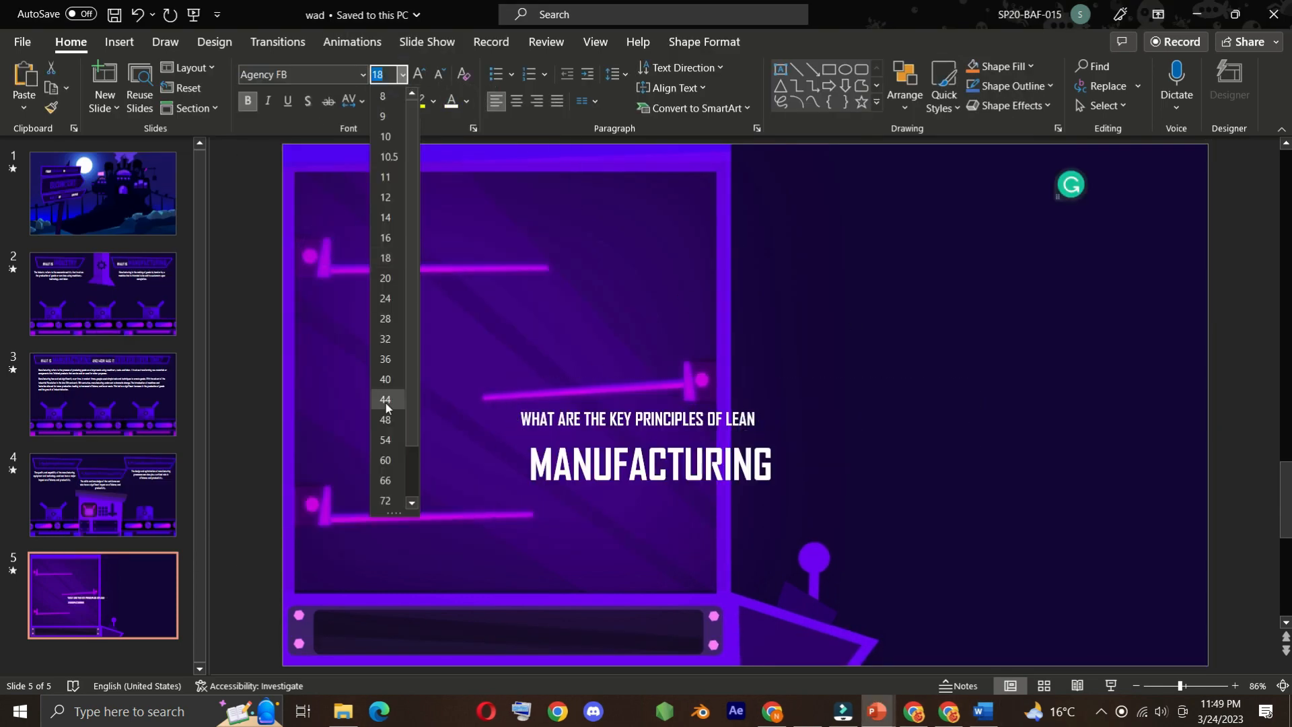
click(386, 419)
Centre both heading lines on slide 5 and colour the word MANUFACTURING purple
drag(789, 461, 522, 418)
click(517, 101)
drag(878, 465, 619, 464)
click(466, 101)
click(455, 305)
Move the heading above the dark right part of slide 5 and set its first line to 24 pt
drag(864, 419, 629, 418)
click(401, 73)
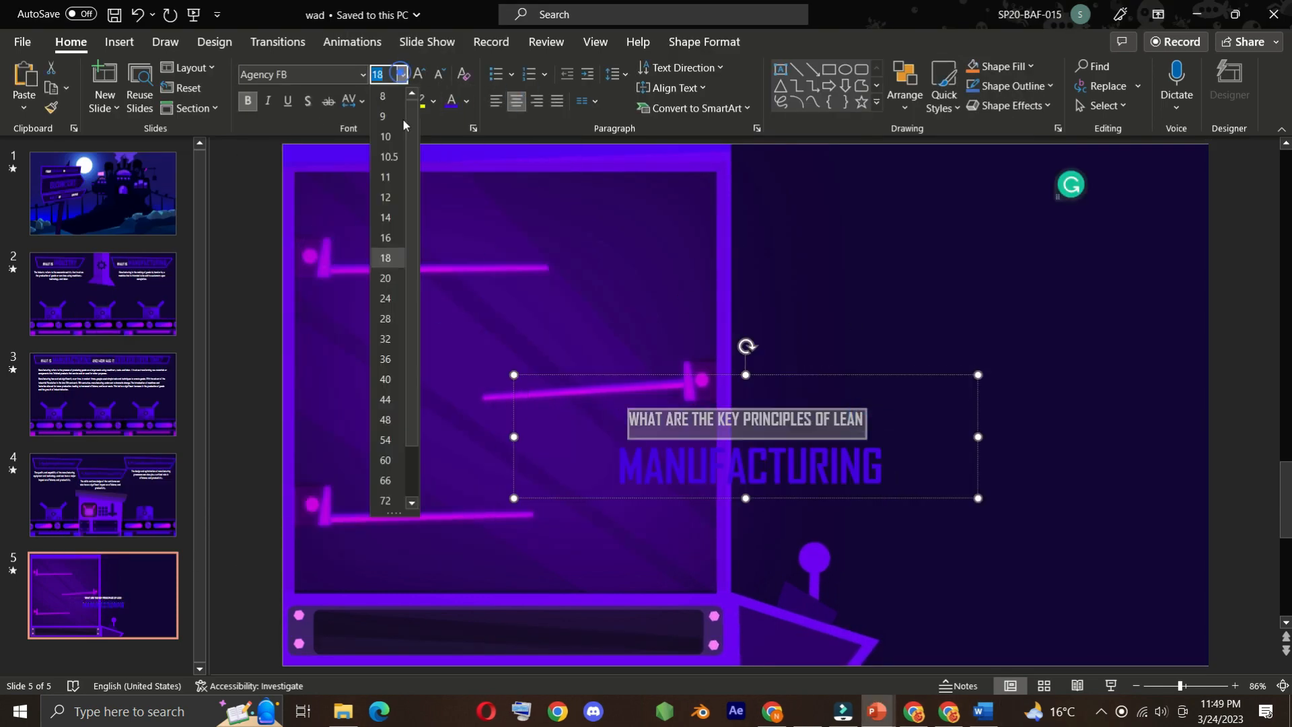
click(385, 278)
drag(673, 499, 892, 276)
click(402, 75)
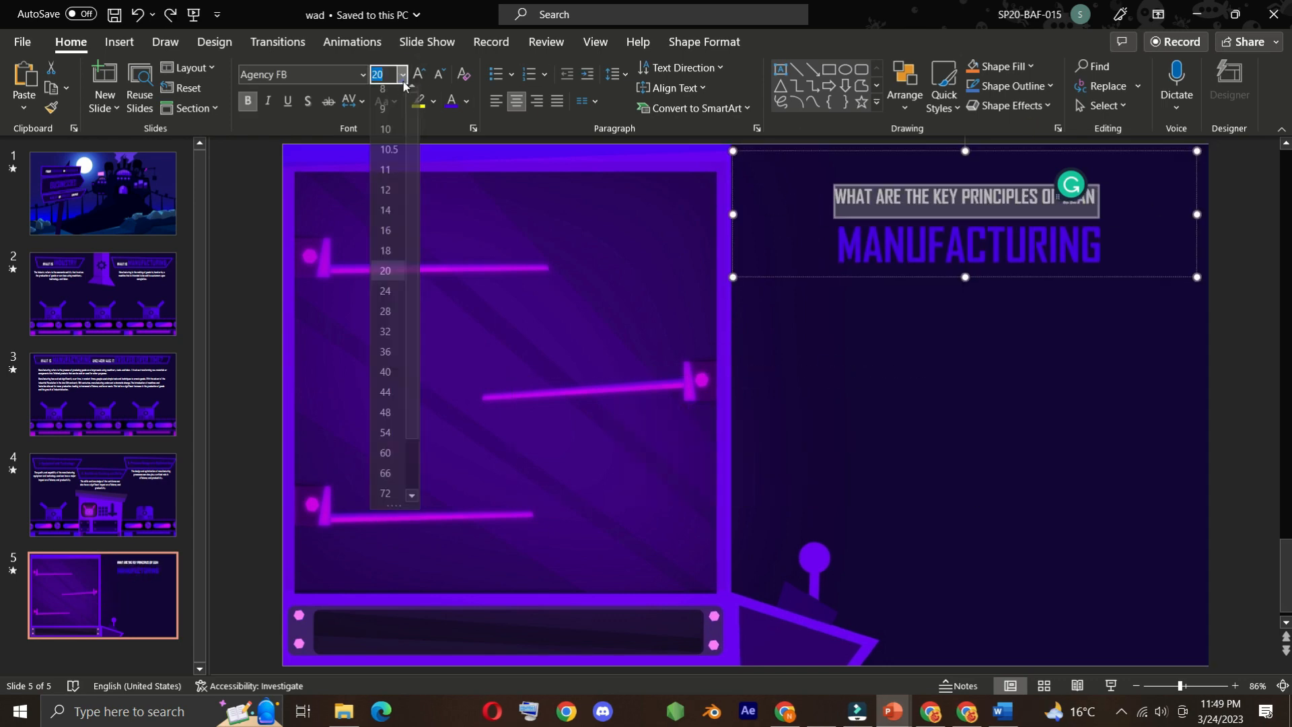
click(386, 291)
Set the word MANUFACTURING to 54 pt and nudge the heading up towards the top edge of slide 5
drag(1105, 249, 836, 249)
click(402, 75)
click(385, 433)
click(1007, 288)
drag(1005, 286, 1000, 257)
Copy the paragraph starting "Lean manufacturing is a philosophy" from Word and paste it onto slide 5 in PowerPoint
click(1244, 377)
click(1003, 712)
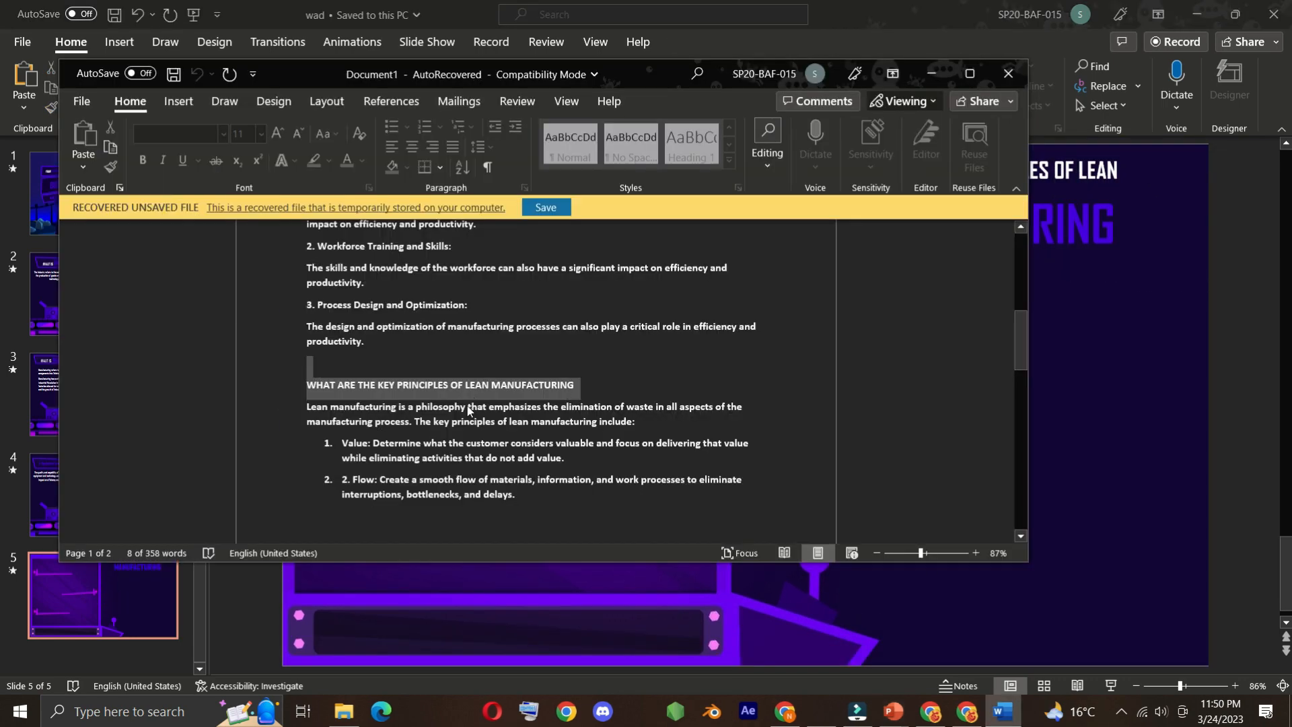
key(ctrl+v)
Format the lean manufacturing paragraph as white Agency FB without bold and place it beneath the heading
drag(932, 422, 519, 369)
click(364, 74)
click(356, 183)
click(466, 101)
click(456, 143)
drag(673, 359, 755, 266)
click(247, 101)
Duplicate the lean manufacturing paragraph and place the copy directly beneath the original
click(846, 254)
key(ctrl+c)
key(ctrl+v)
click(845, 348)
drag(849, 340, 834, 402)
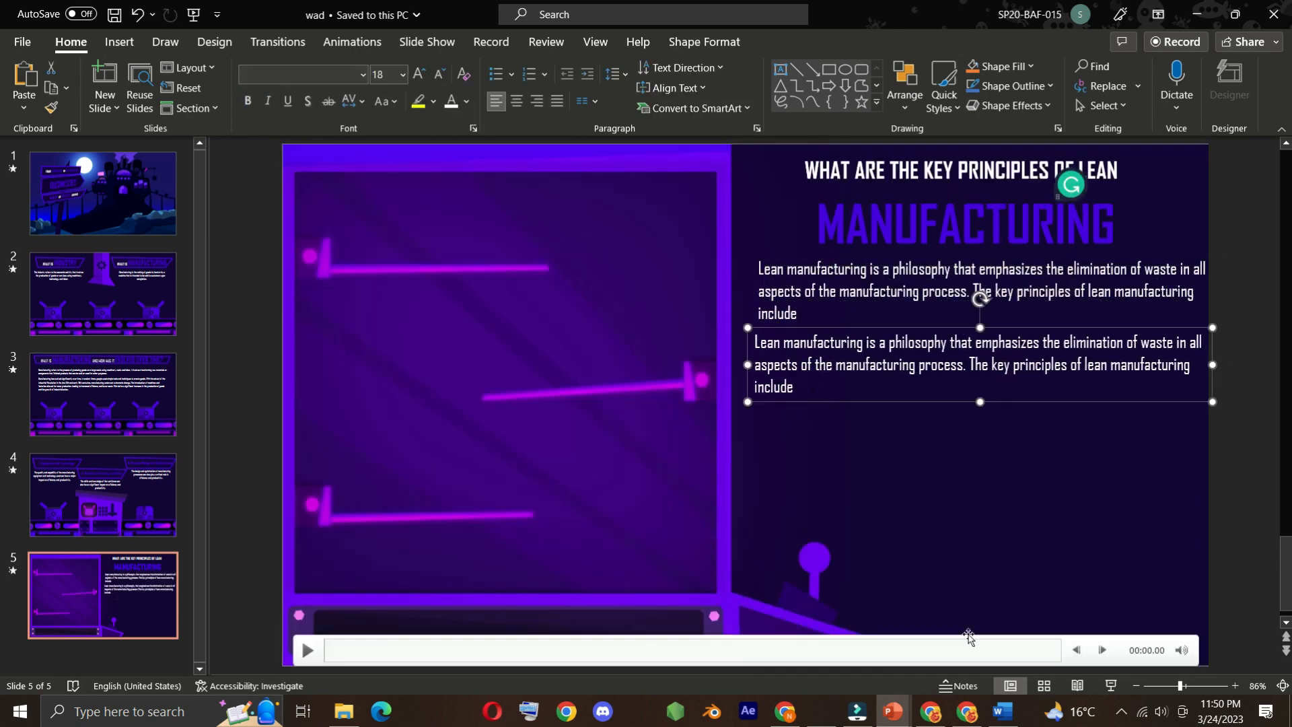
Replace the duplicated paragraph's text with the principle starting "Value: Determine what the customer considers valuable" copied from Word
click(1003, 711)
drag(343, 443, 566, 459)
key(ctrl+c)
drag(801, 386, 760, 343)
key(ctrl+v)
Format the Value principle on slide 5 as white Agency FB text
drag(784, 342, 1017, 382)
click(453, 101)
click(363, 75)
click(355, 183)
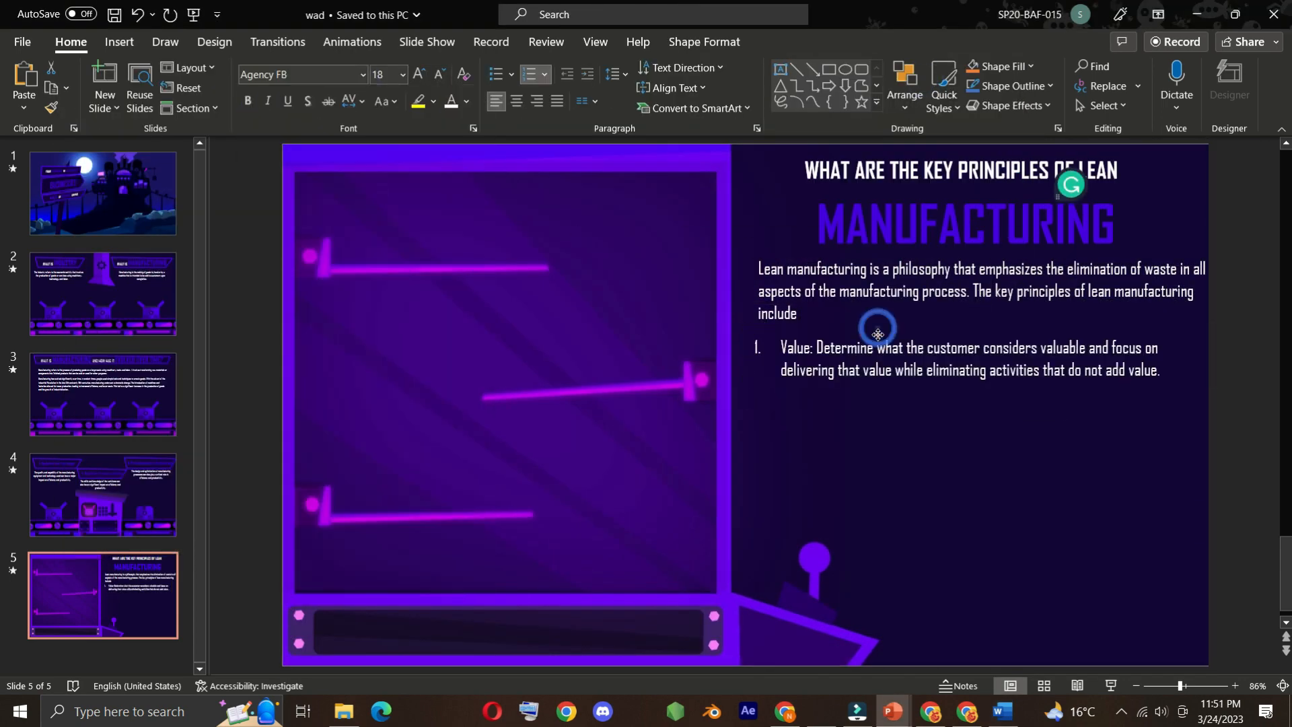
click(344, 711)
click(344, 711)
click(932, 711)
click(893, 711)
Copy the principle starting "2. Flow: Create a smooth flow of materials" from Word and paste it onto slide 5
click(1003, 711)
click(354, 473)
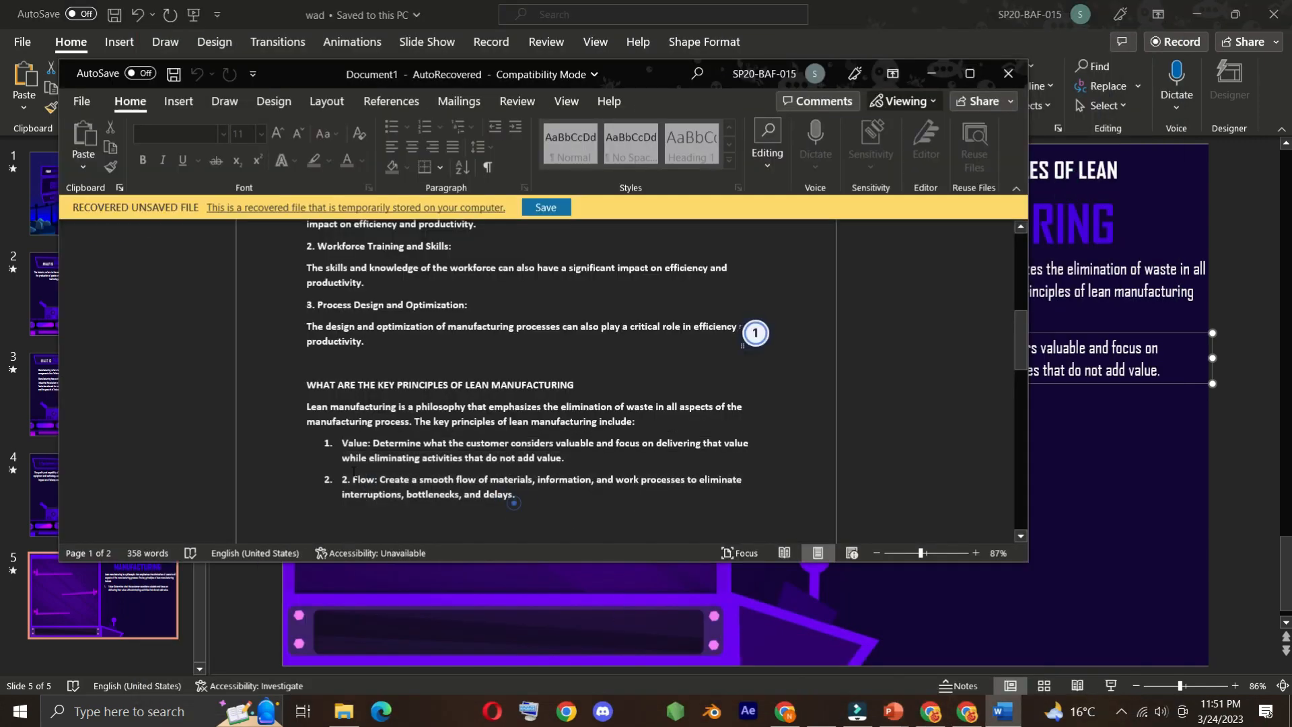
click(929, 76)
click(1105, 430)
key(ctrl+v)
Format the Flow principle in Agency FB to match the other text and place it beneath the Value principle
drag(526, 369, 586, 423)
click(363, 75)
click(351, 153)
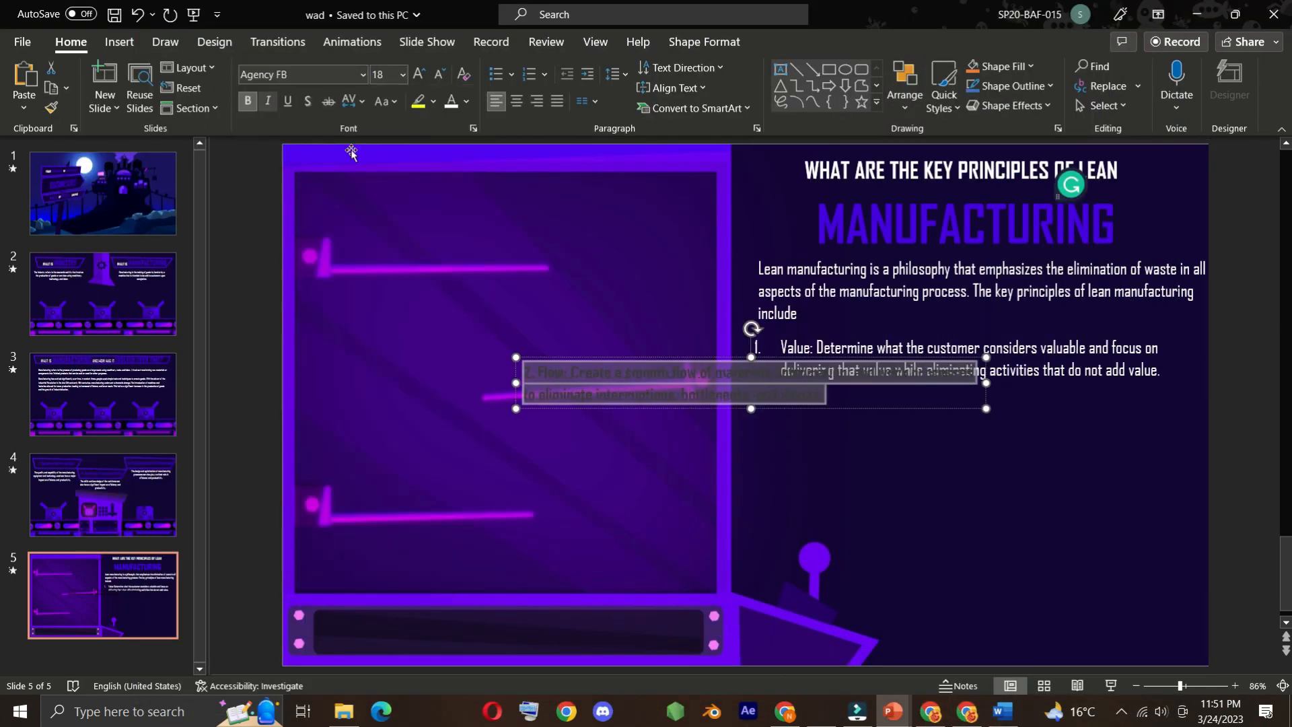
drag(640, 361, 870, 389)
click(767, 400)
click(1003, 712)
scroll(606, 403, down, 5)
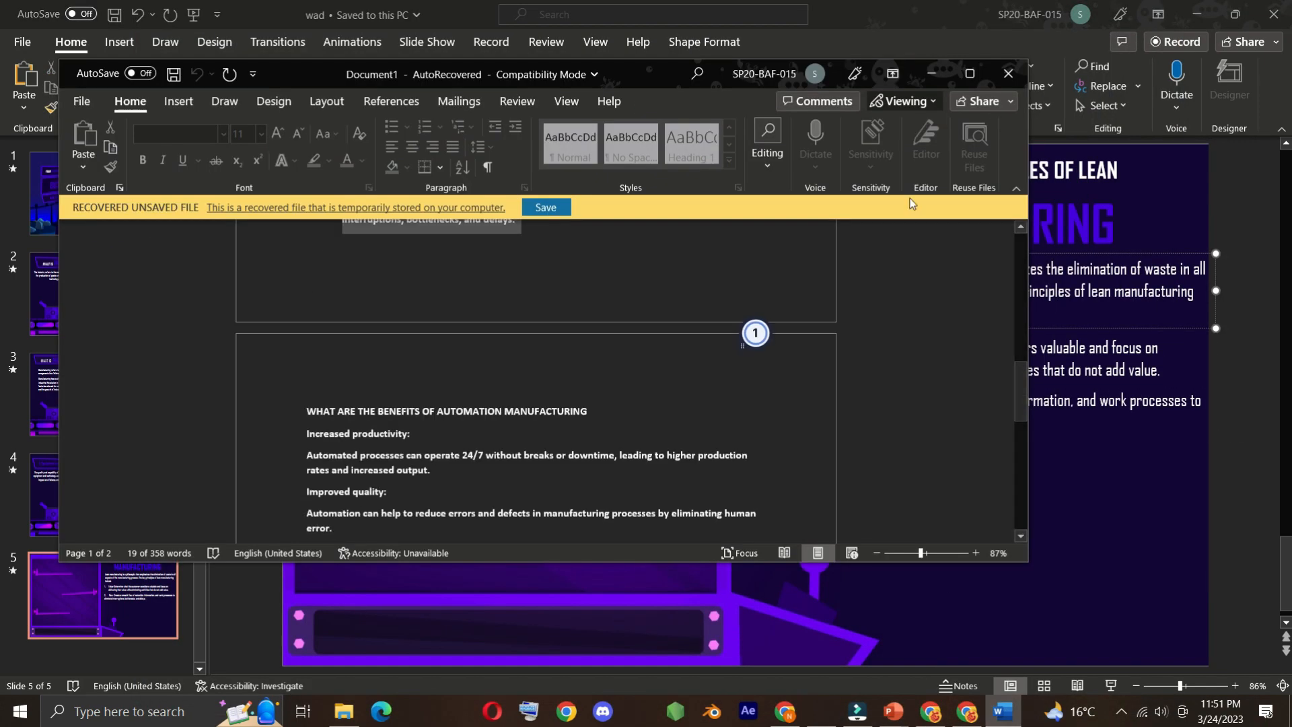
click(929, 76)
Apply the Fly In animation to the lean manufacturing heading on slide 5
click(868, 224)
click(704, 42)
double_click(349, 20)
double_click(349, 20)
click(352, 41)
click(306, 79)
click(851, 328)
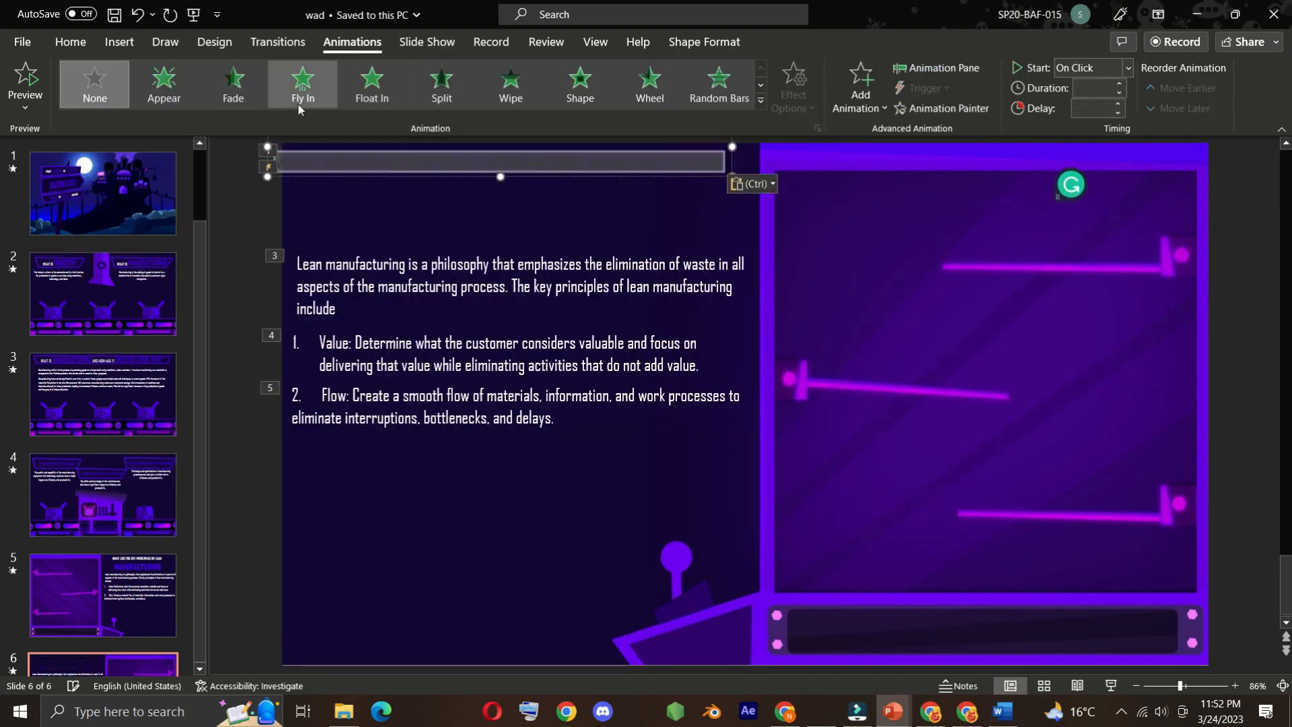
Format slide 6's automation benefits heading in white with a larger first line, and colour the word MANUFACTURING purple
click(71, 41)
click(452, 102)
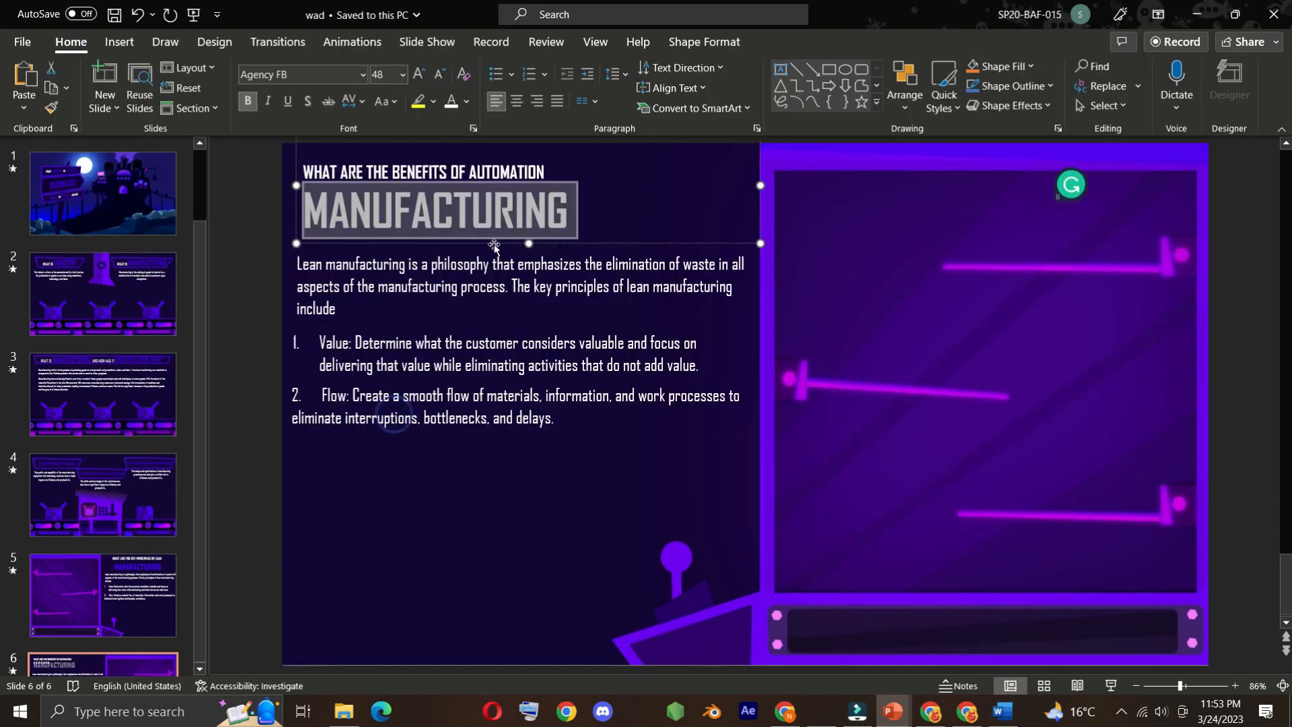
click(403, 74)
click(397, 338)
drag(639, 242, 371, 242)
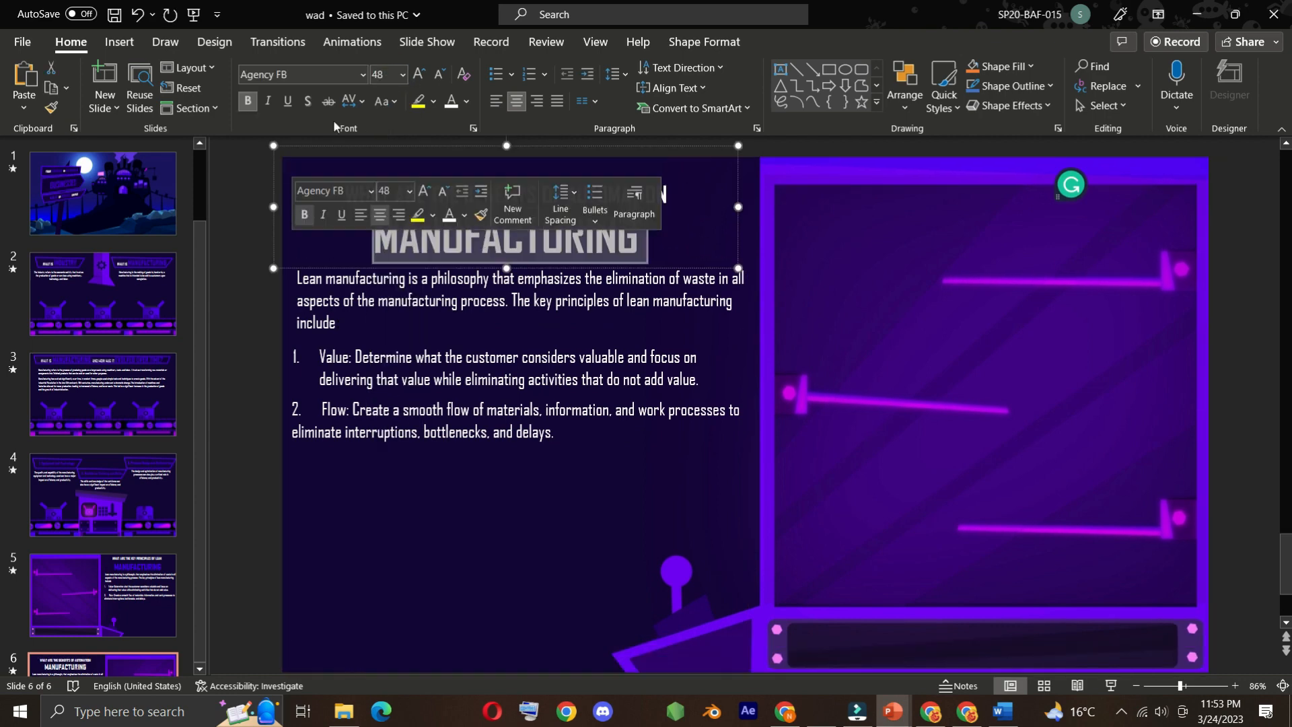
click(466, 101)
Delete the leftover lean manufacturing paragraph and its principles from slide 6
click(401, 294)
key(Delete)
click(412, 390)
key(Delete)
Copy the subheading "Increased productivity:" from Word and paste it onto slide 6 in PowerPoint
click(1001, 715)
drag(414, 330, 305, 329)
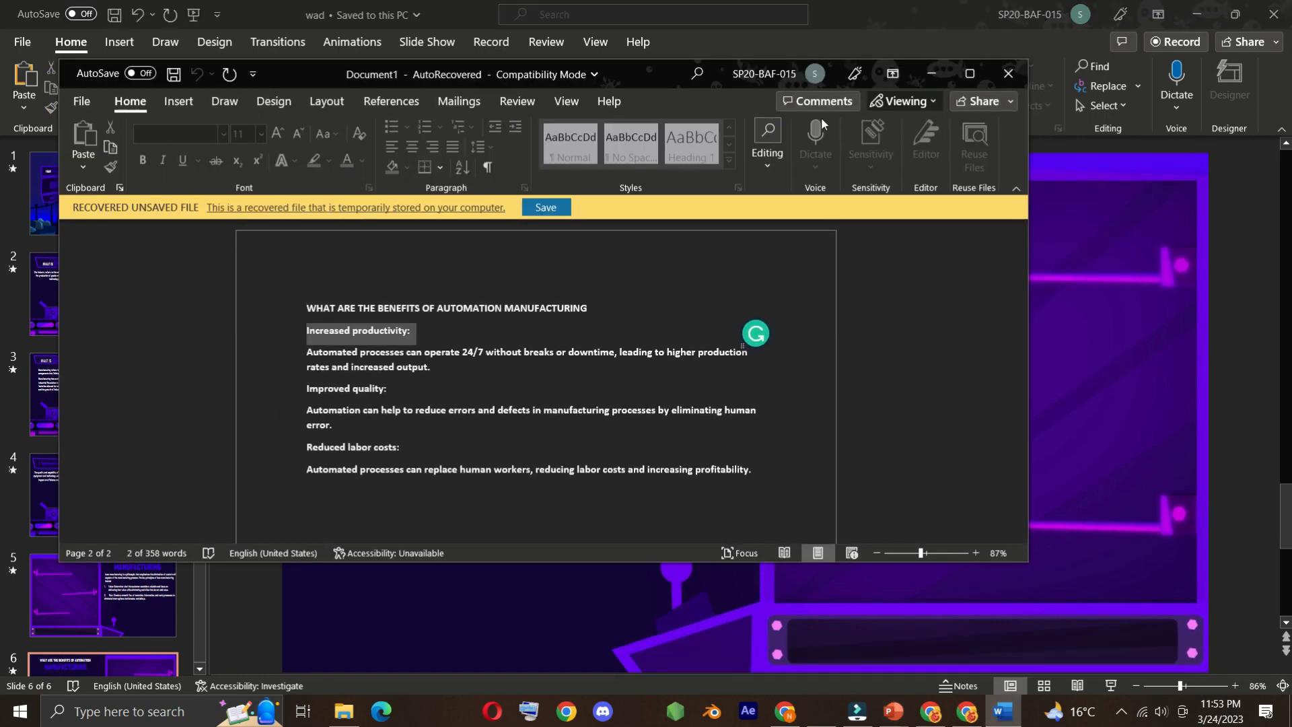
key(ctrl+c)
click(893, 712)
key(ctrl+v)
Format "Increased productivity:" as white Agency FB, narrow its text box and place it beneath the heading on slide 6
drag(661, 395, 451, 283)
click(363, 74)
click(467, 101)
click(455, 139)
drag(762, 290, 488, 290)
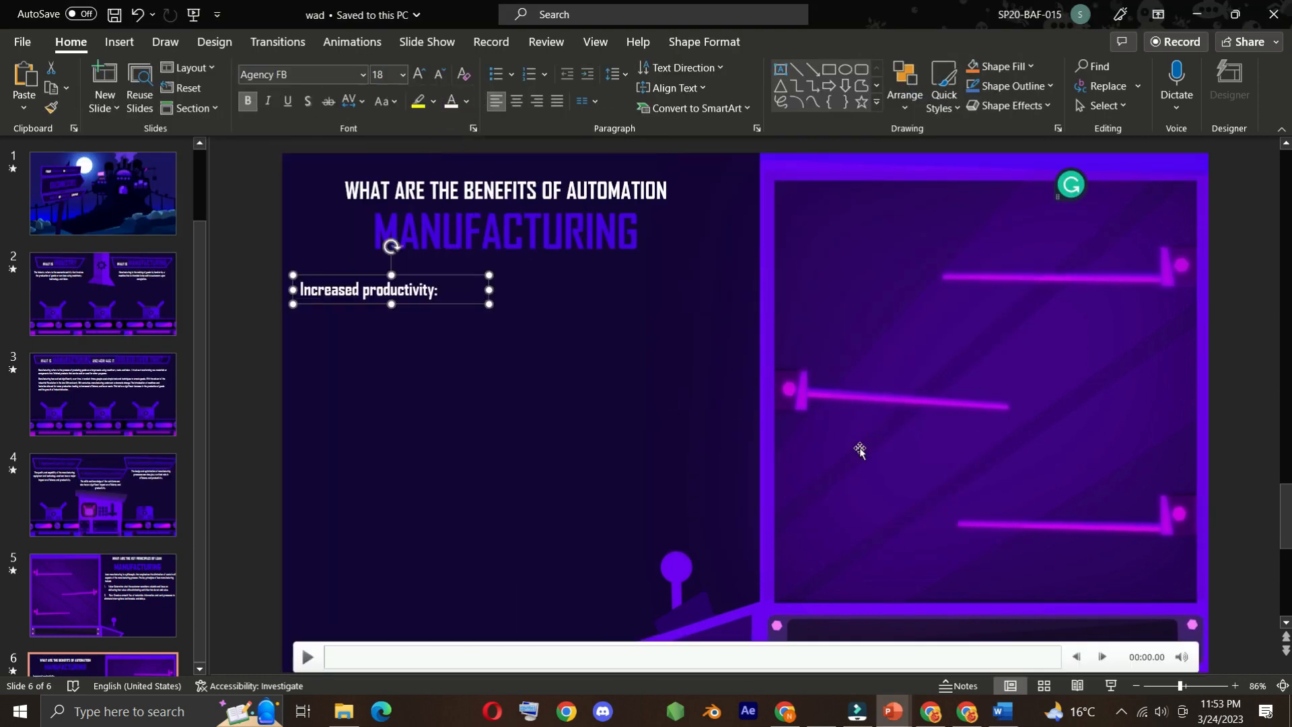
Copy Word's paragraph starting "Automated processes can operate 24/7" to slide 6 and format it in Agency FB beneath "Increased productivity:"
click(1002, 712)
drag(435, 367, 306, 352)
click(893, 712)
key(ctrl+v)
click(364, 74)
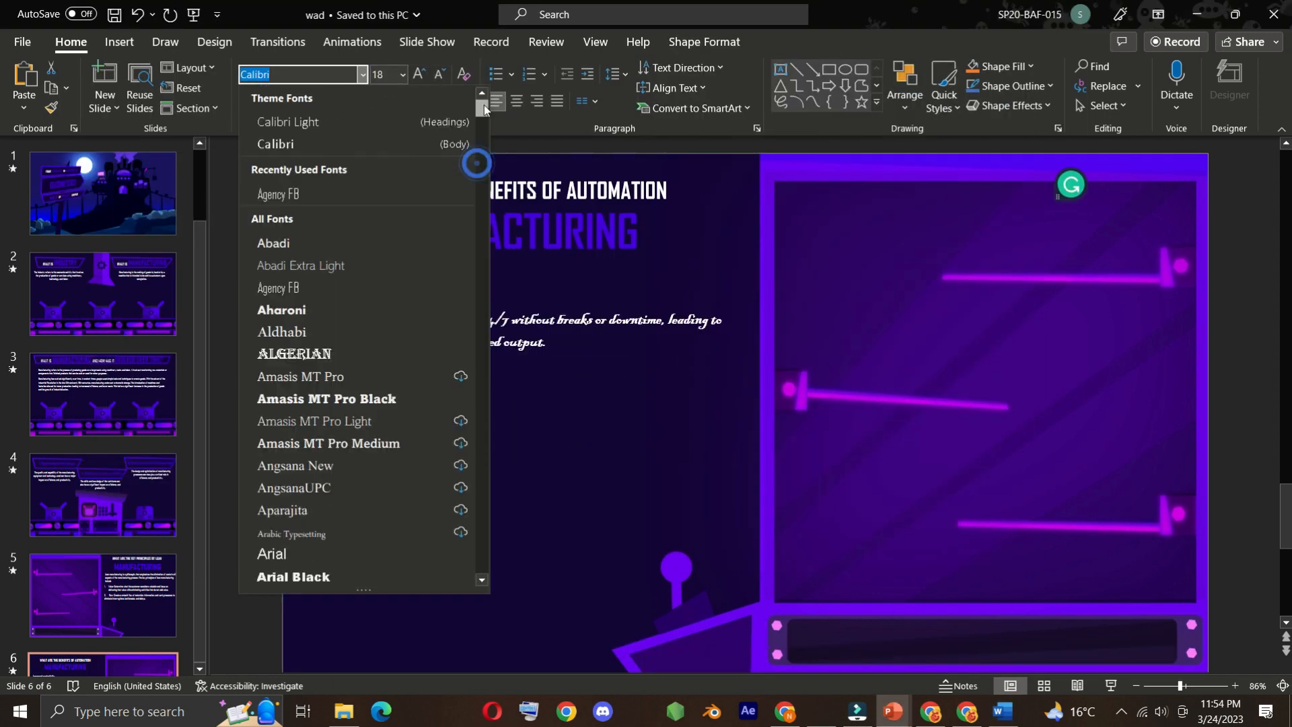
click(266, 181)
Copy the subheading "Improved quality:" from Word and paste it onto slide 6
click(1002, 711)
drag(431, 383, 307, 384)
key(ctrl+c)
click(893, 712)
key(ctrl+v)
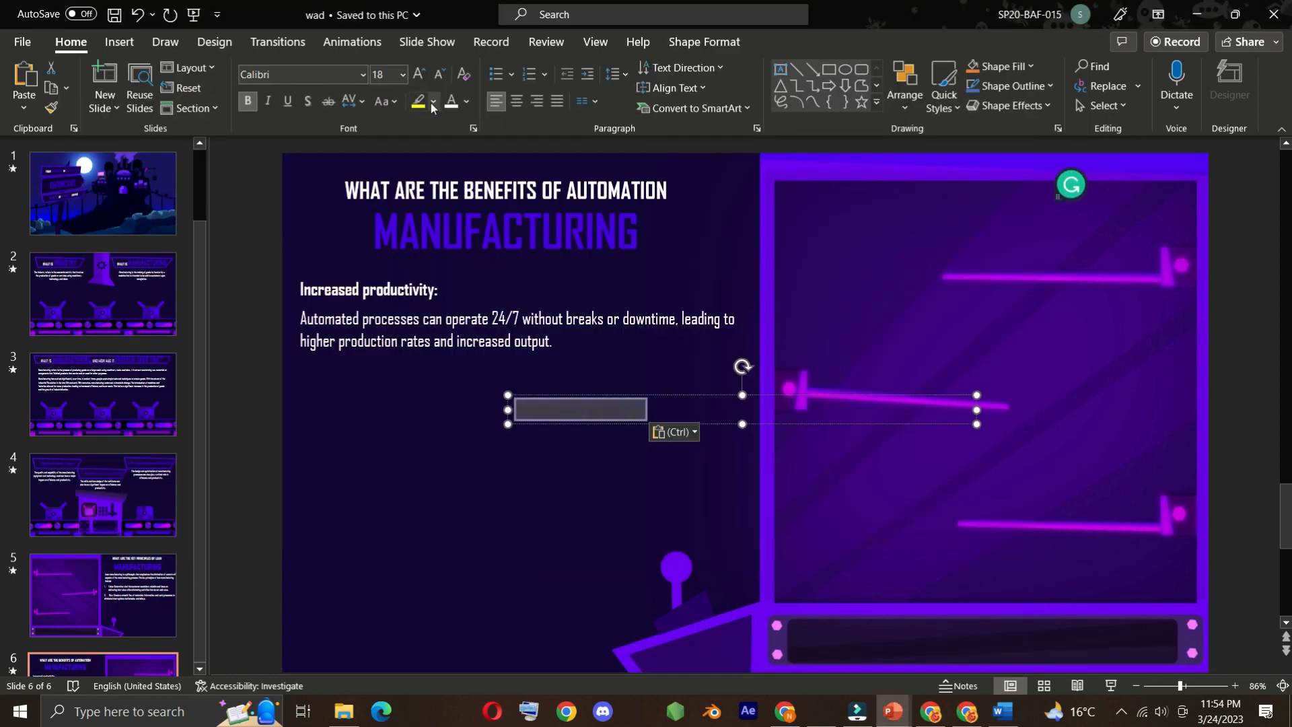
Copy the paragraph starting "Automation can help to reduce errors and defects" from Word and paste it onto slide 6
click(1002, 714)
drag(338, 426, 289, 412)
key(ctrl+c)
click(893, 711)
key(ctrl+v)
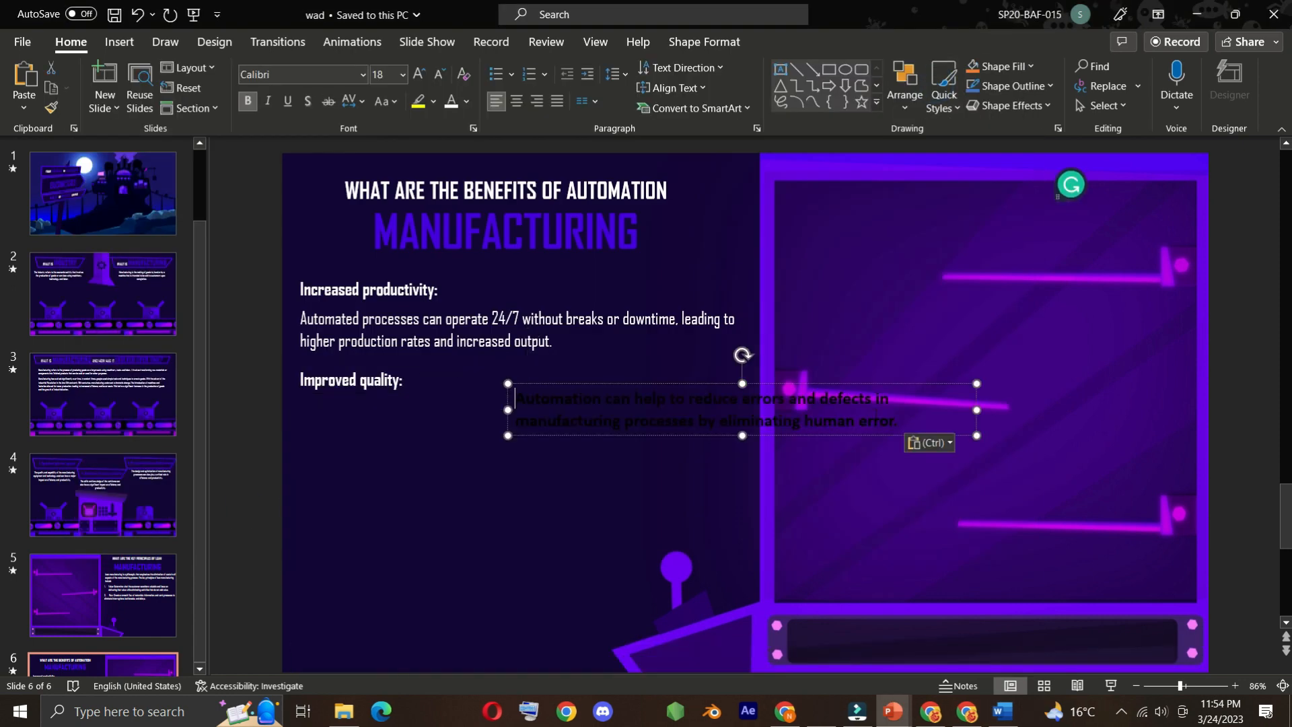
Format the errors and defects paragraph in Agency FB and fit it beneath "Improved quality:"
click(364, 75)
drag(904, 427, 471, 394)
click(266, 182)
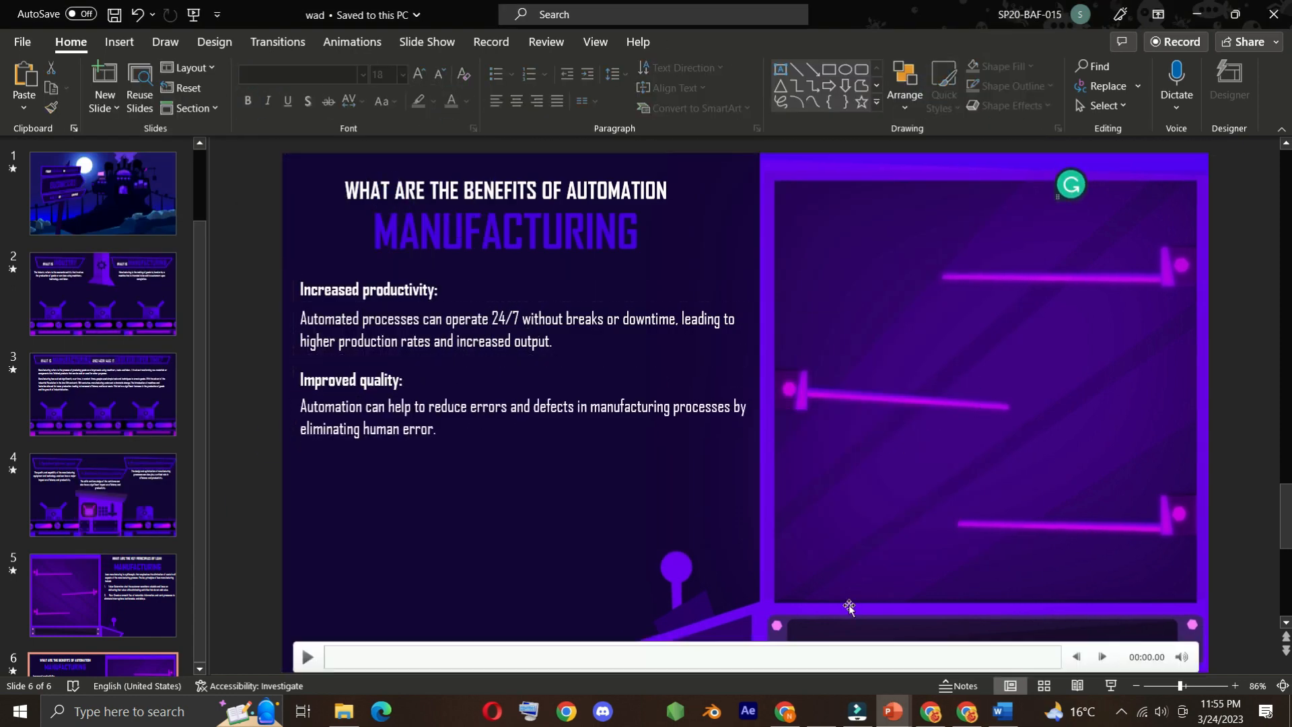
Format the "Reduced labor costs:" subheading on slide 6 as white Agency FB text
click(260, 587)
click(451, 102)
click(364, 75)
click(266, 182)
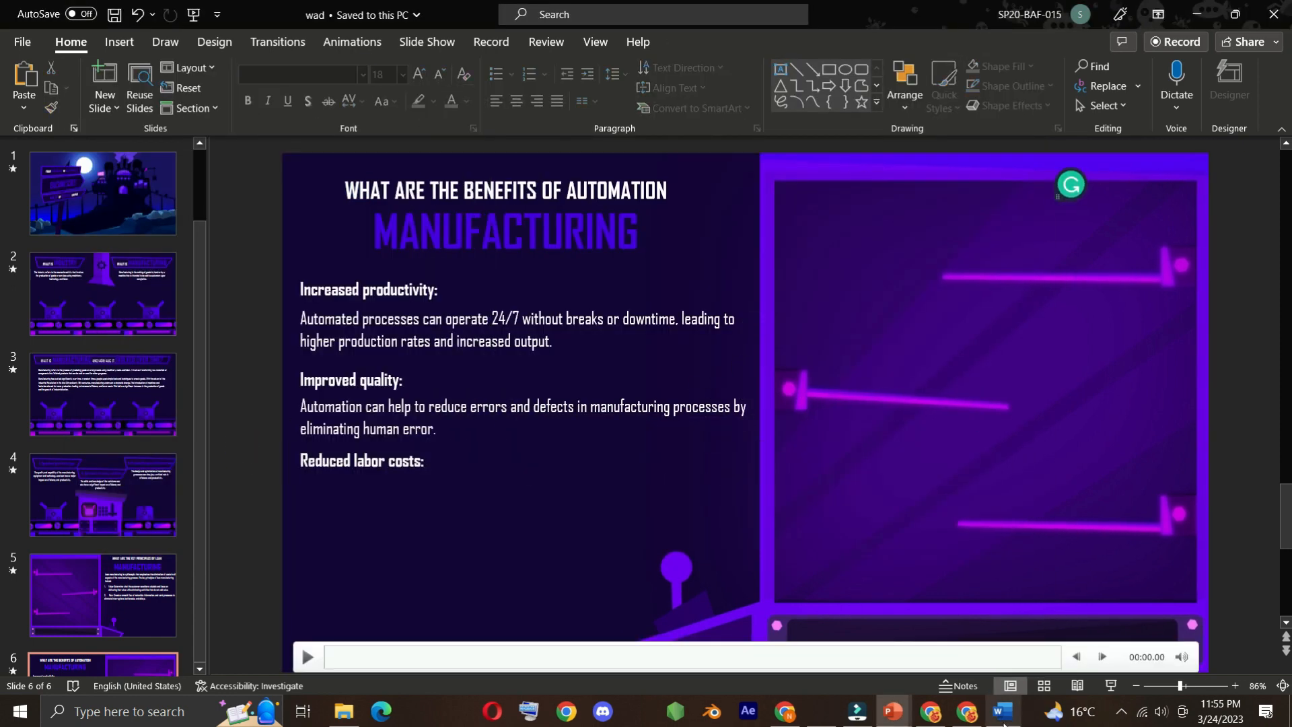
Copy the paragraph starting "Automated processes can replace human workers" from Word and paste it onto slide 6
click(1002, 711)
click(893, 711)
key(ctrl+v)
Format the human workers paragraph as Agency FB without bold and place it beneath "Reduced labor costs:"
drag(793, 421, 515, 398)
click(362, 75)
scroll(321, 146, up, 10)
click(269, 181)
drag(762, 384, 566, 475)
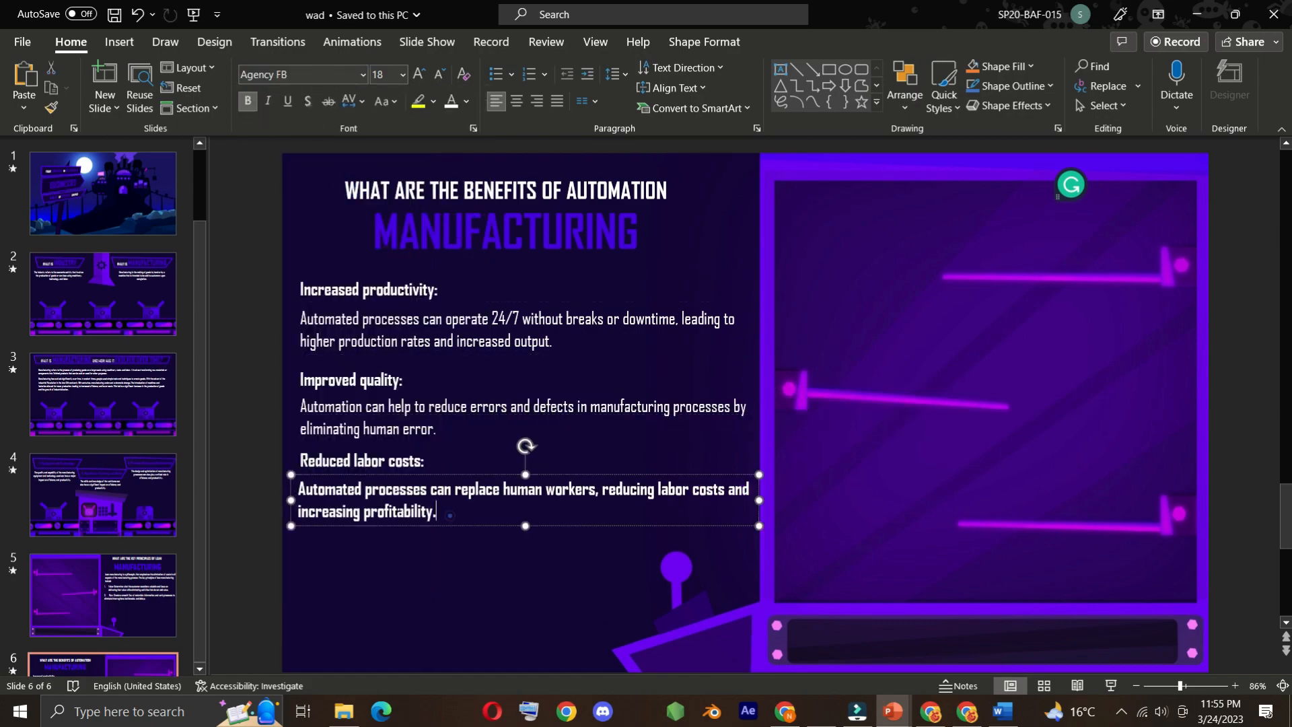
click(248, 101)
click(704, 42)
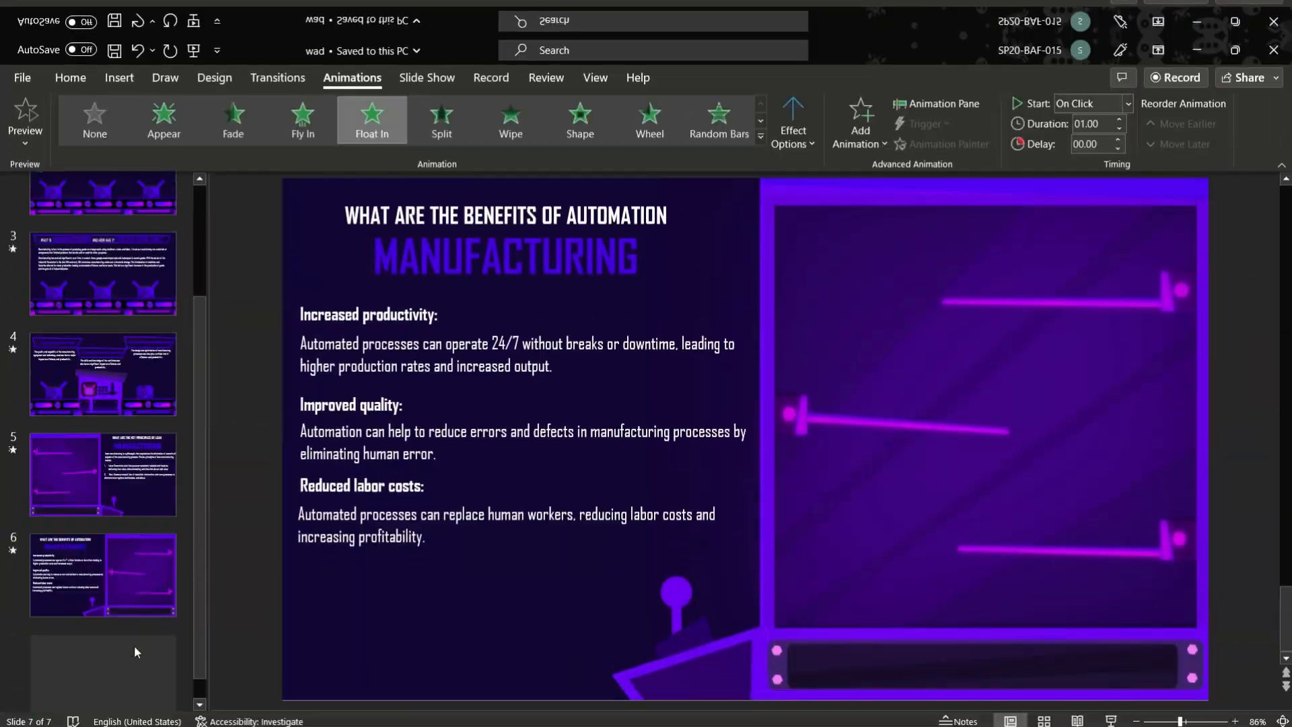
Add a blank slide 7 and insert the background video of purple boxes on shelves from the For Video folder
click(134, 644)
key(Return)
key(Delete)
click(344, 712)
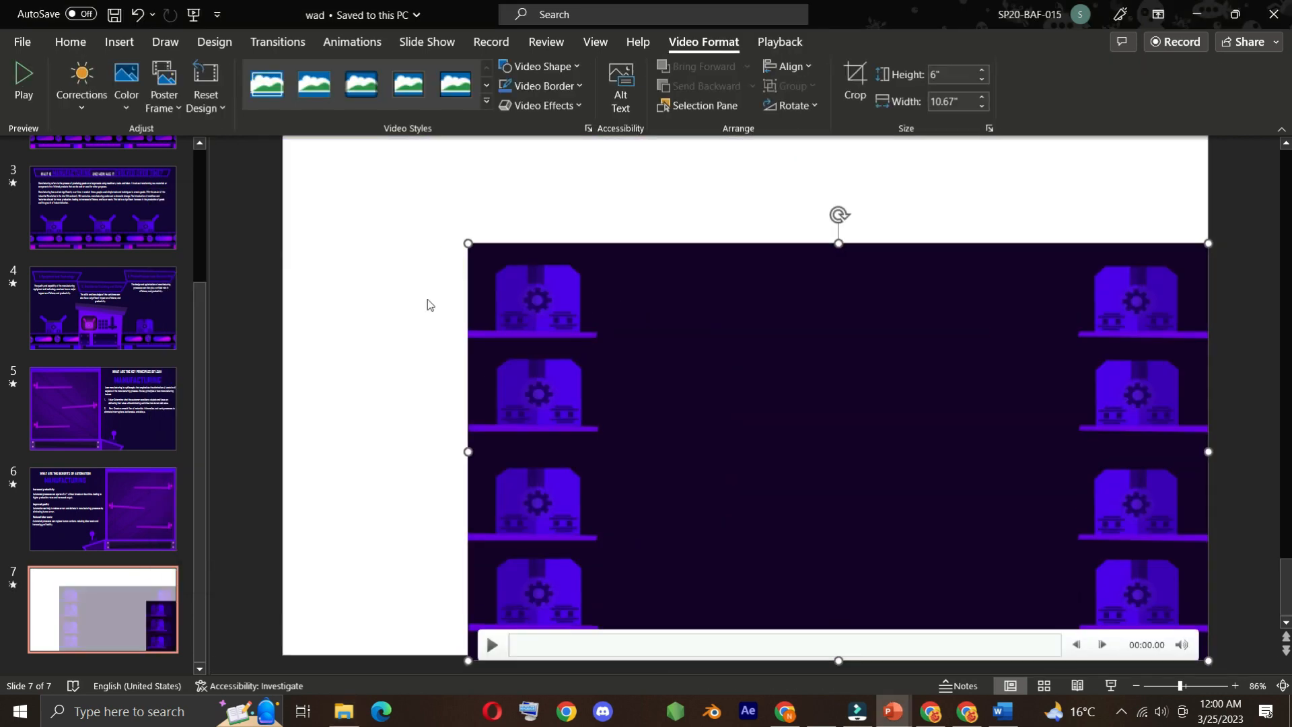
drag(888, 292, 701, 197)
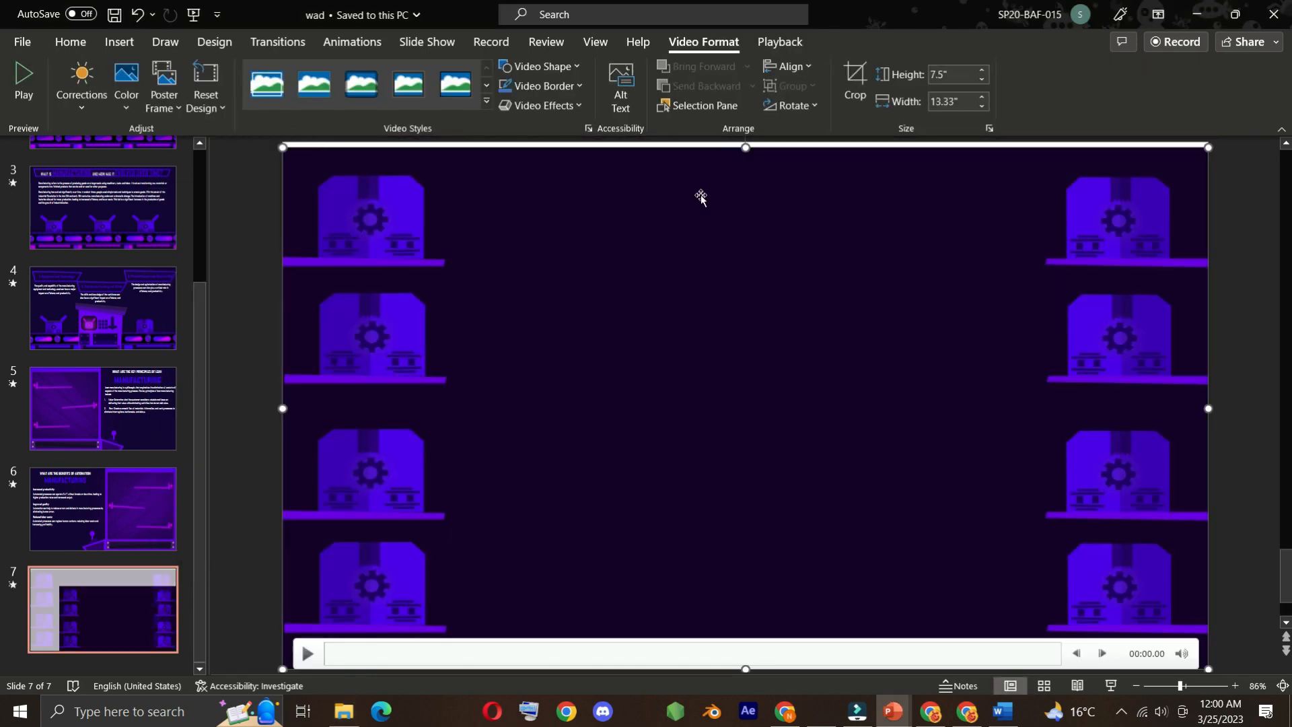
Stretch the video to cover slide 7 and set its playback start option
drag(745, 147, 745, 148)
click(780, 41)
click(526, 67)
click(516, 110)
Copy the "WHAT IS INDUSTRY" board from slide 2 and paste it onto slide 7
click(121, 234)
scroll(330, 195, up, 1)
click(335, 175)
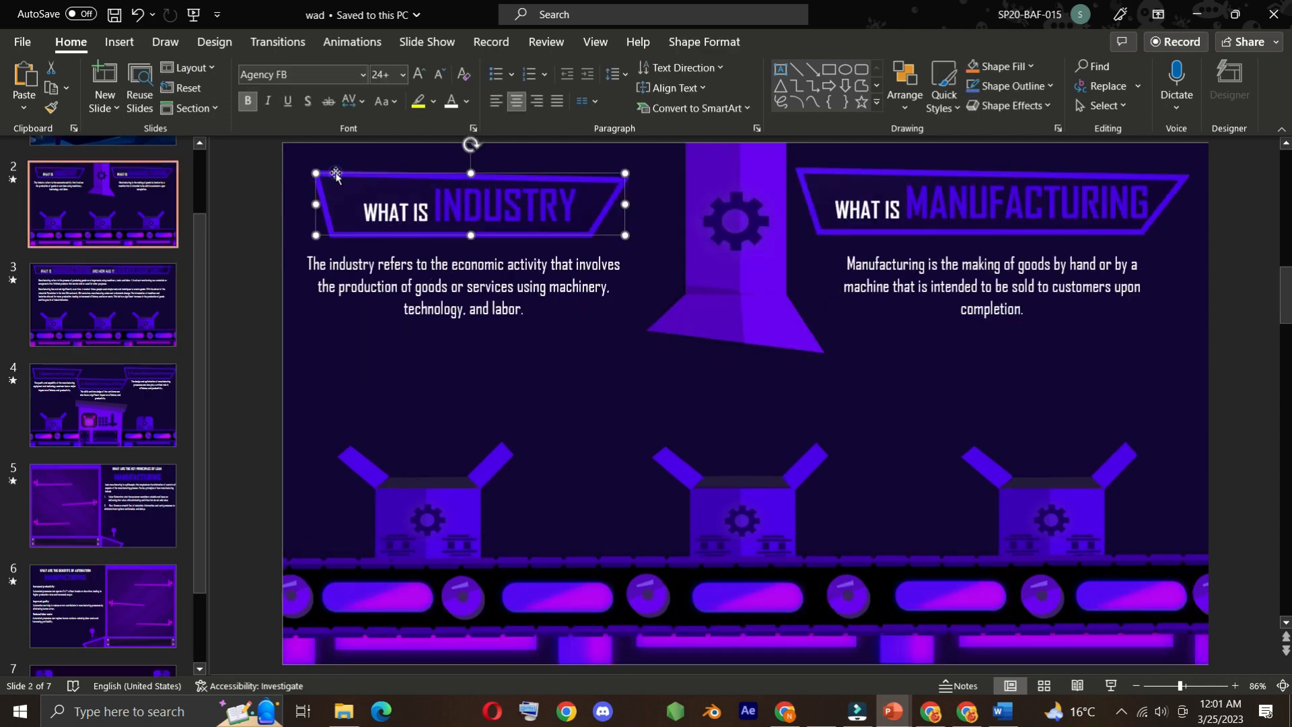
key(ctrl+c)
scroll(111, 539, down, 2)
click(108, 609)
key(ctrl+v)
Replace the pasted board's text with "THANK YOU", then enlarge the board and its text, using 96 pt
drag(576, 205, 288, 204)
text(T)
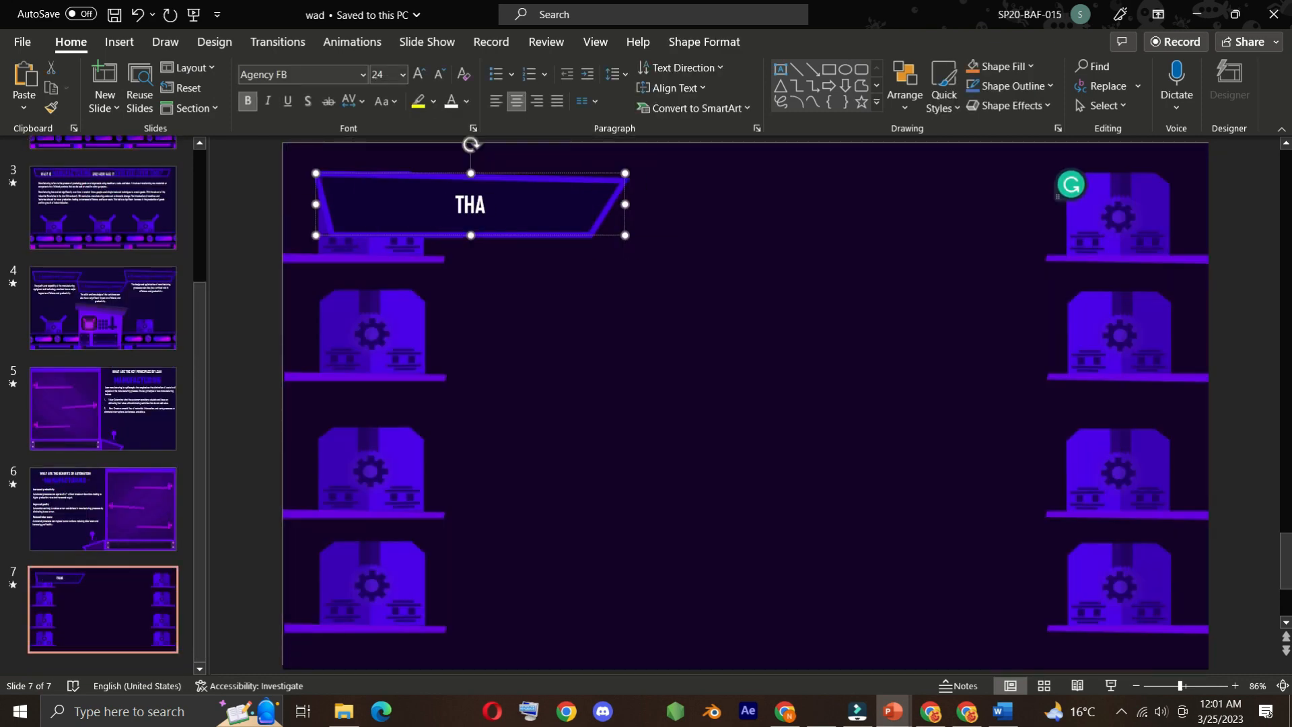
drag(625, 236, 1040, 317)
drag(747, 248, 562, 252)
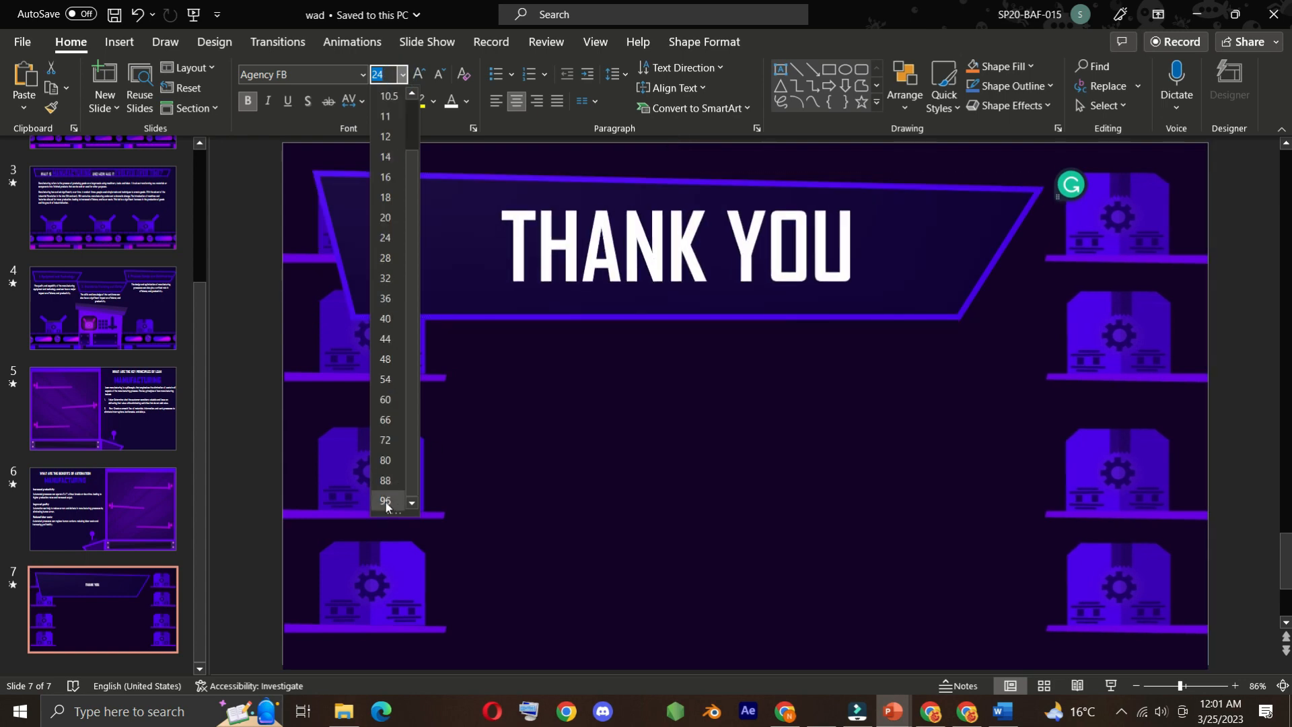
click(385, 502)
Shrink the THANK YOU board, centre it on slide 7 and set its text to 72 pt
drag(1040, 173, 815, 216)
drag(741, 218, 859, 275)
drag(868, 326, 508, 327)
click(403, 75)
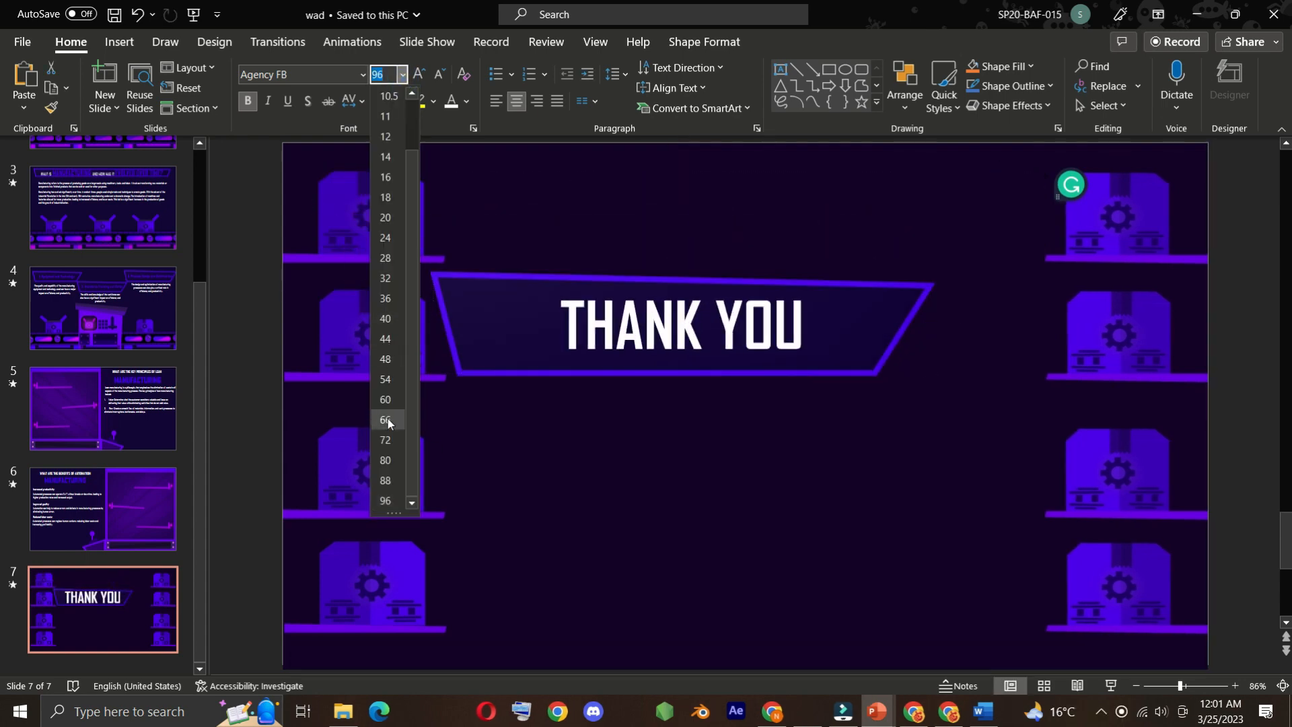
click(385, 439)
drag(844, 341, 908, 369)
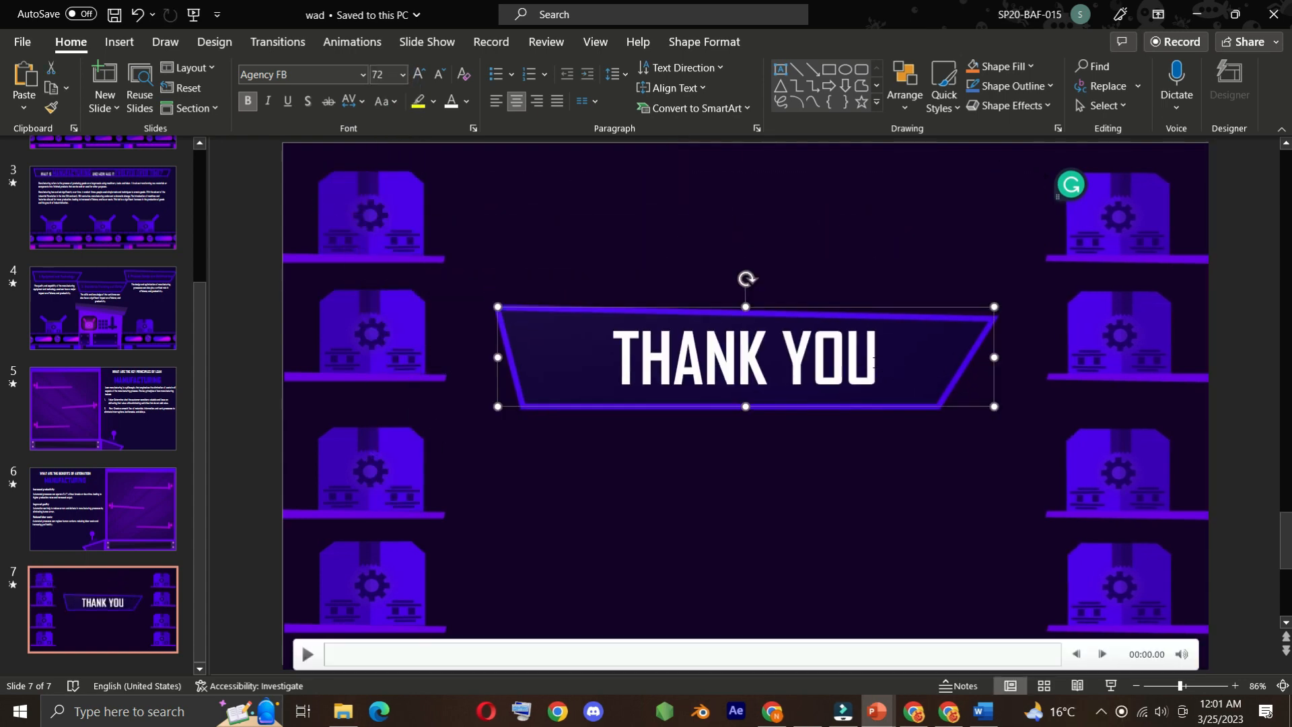
Enlarge the THANK YOU board slightly by extending its upper-left corner outward on slide 7
click(623, 366)
drag(498, 307, 475, 304)
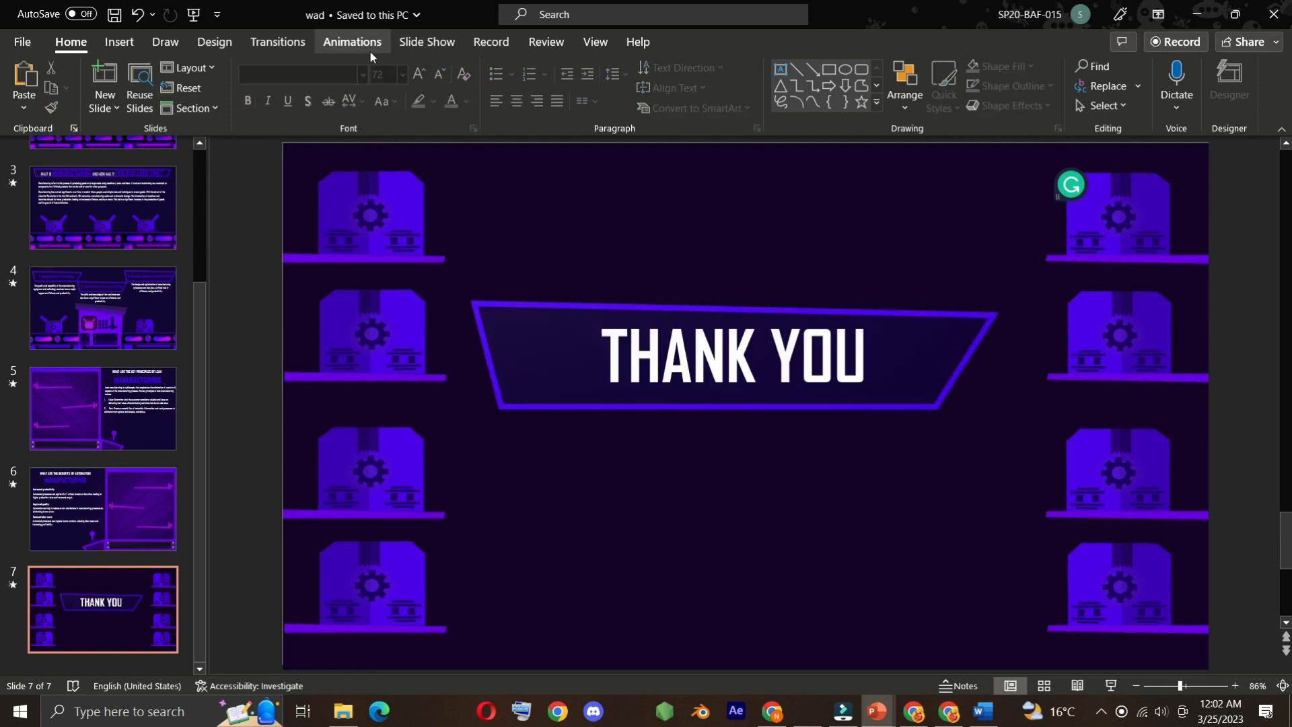
Open the stock icon library to insert an icon on slide 7
click(118, 43)
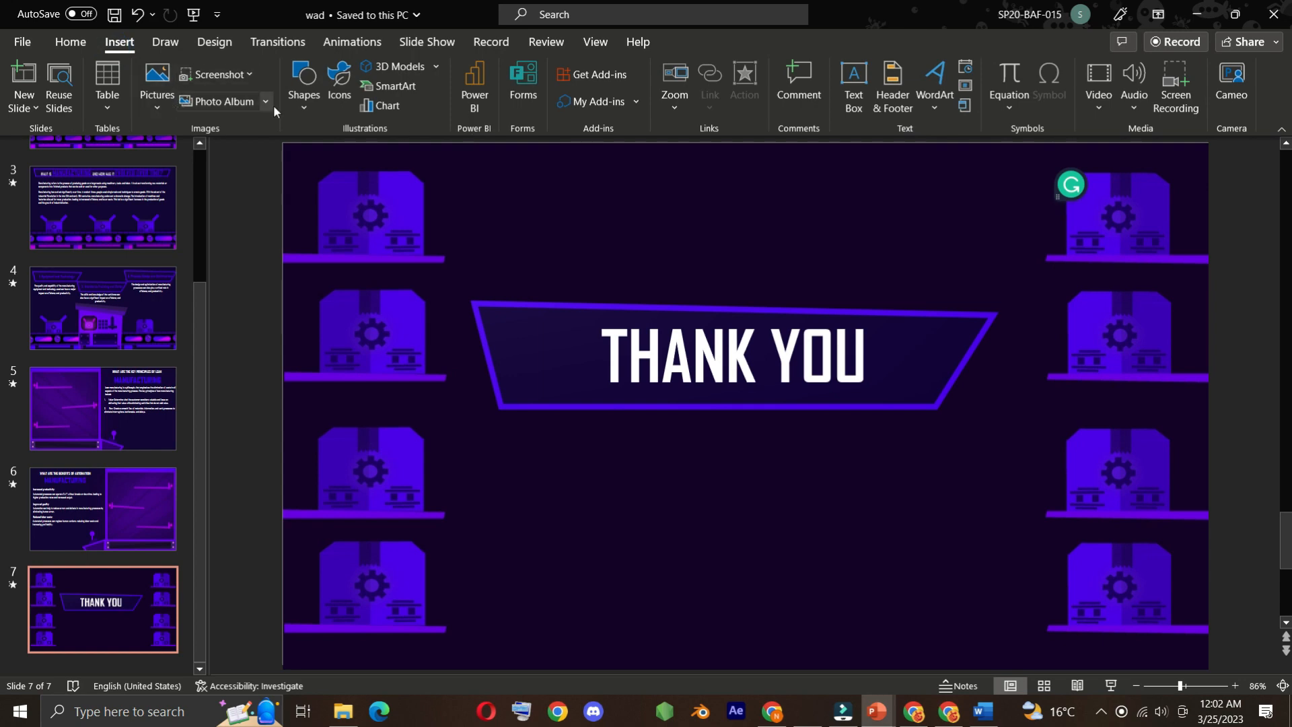
click(339, 79)
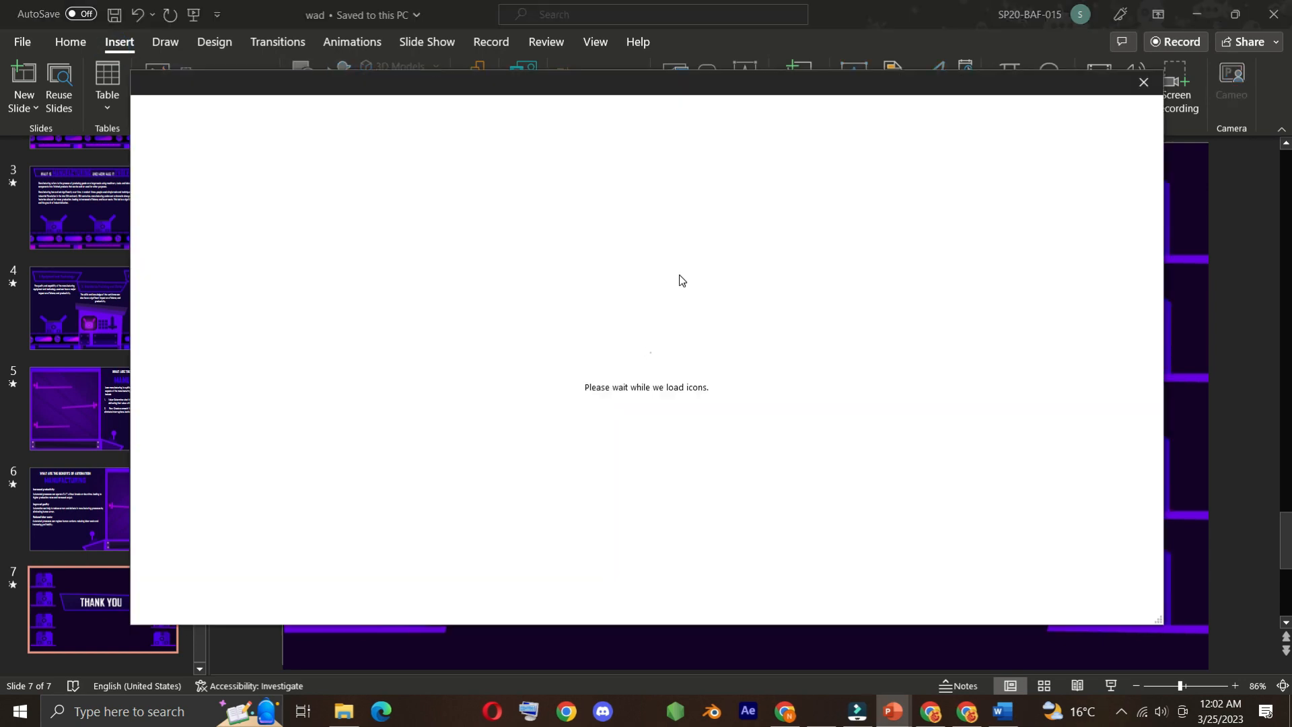